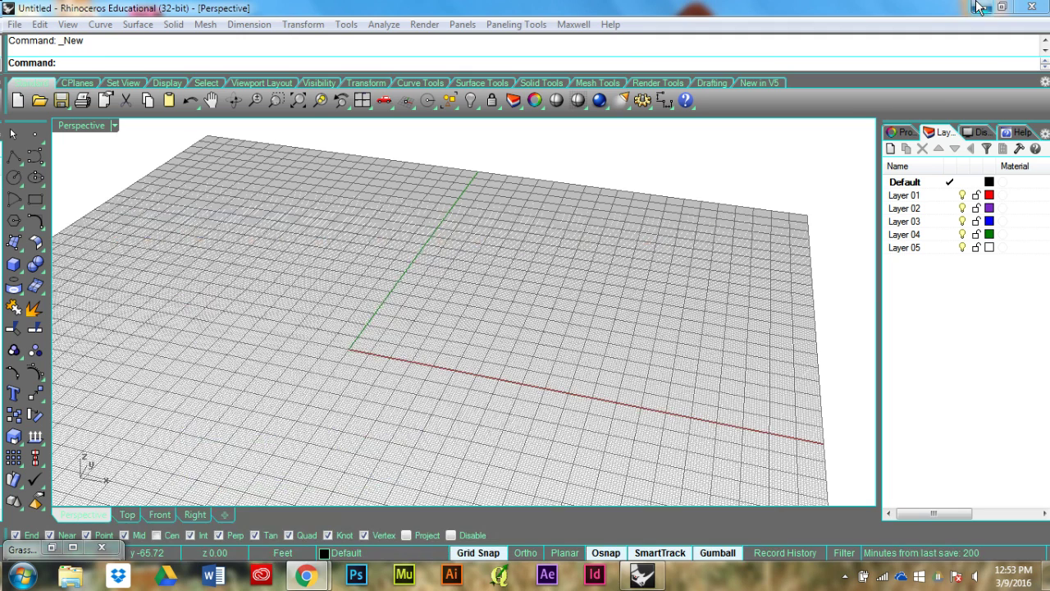
{"action": "right_click_drag", "start_coordinate": [476, 263], "coordinate": [504, 267]}
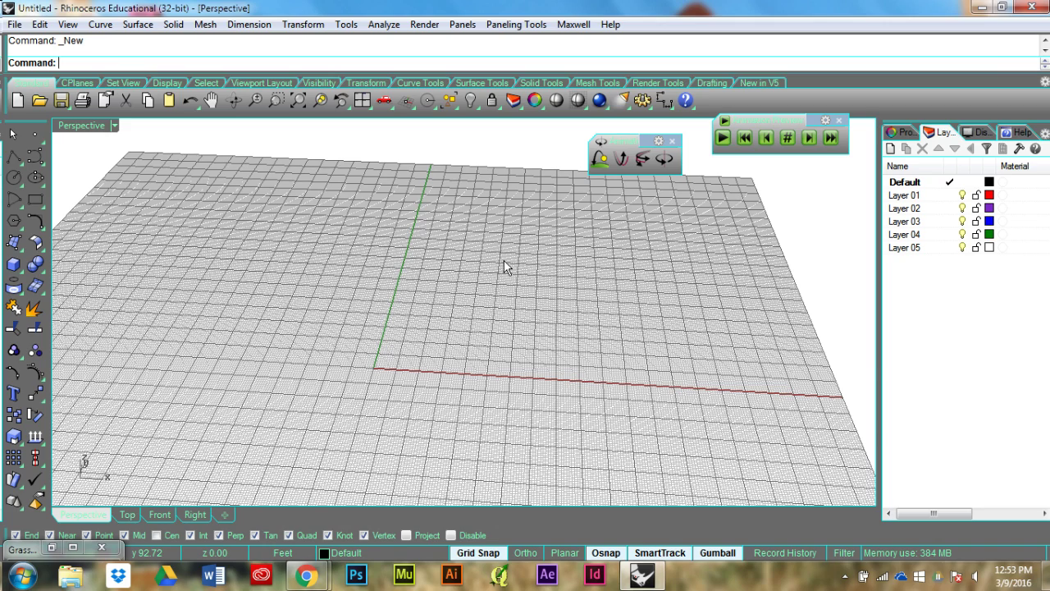
{"action": "right_click_drag", "start_coordinate": [504, 261], "coordinate": [501, 271]}
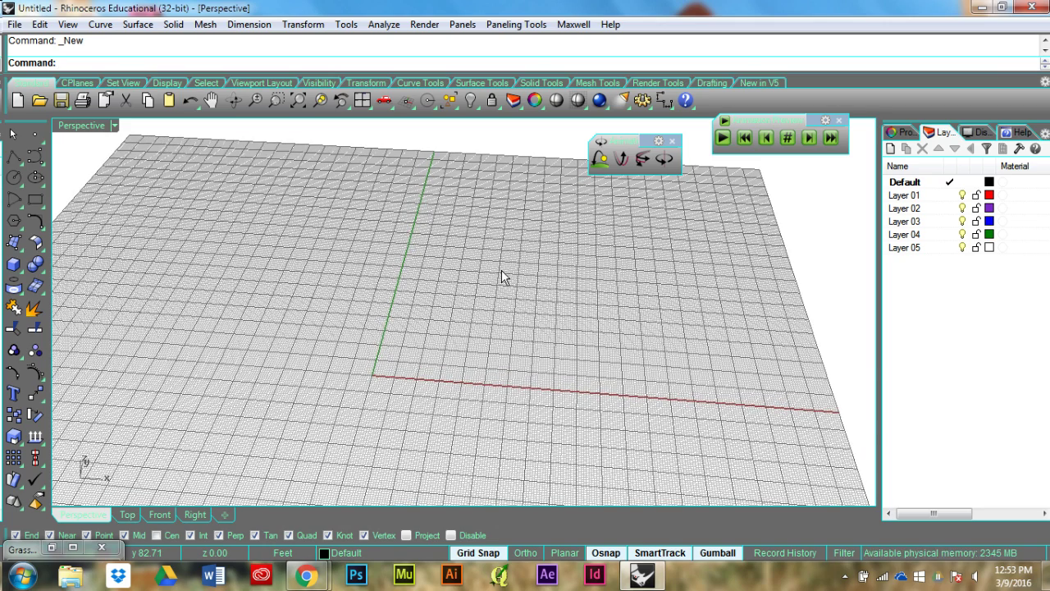
{"action": "right_click_drag", "start_coordinate": [573, 273], "coordinate": [403, 277]}
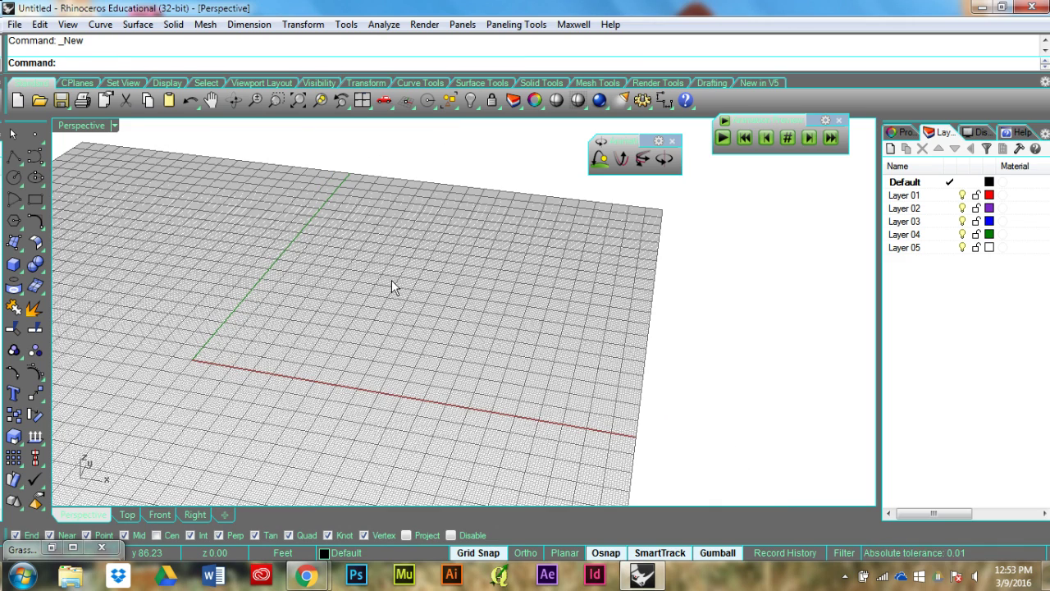
Step: Start the Heightfield command and browse to the Precip Heightfields folder under EcoGraphics, Water, LV Valley Resources, National Data
{"action": "type", "text": "hei"}
{"action": "key", "text": "Return"}
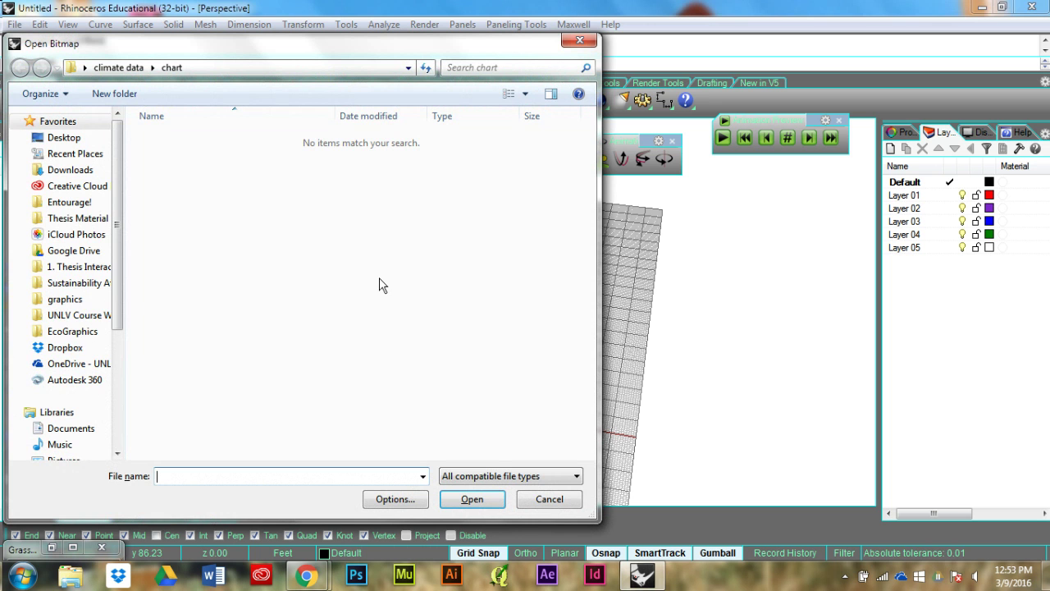
{"action": "left_click", "coordinate": [70, 331]}
{"action": "double_click", "coordinate": [156, 155]}
{"action": "double_click", "coordinate": [168, 139]}
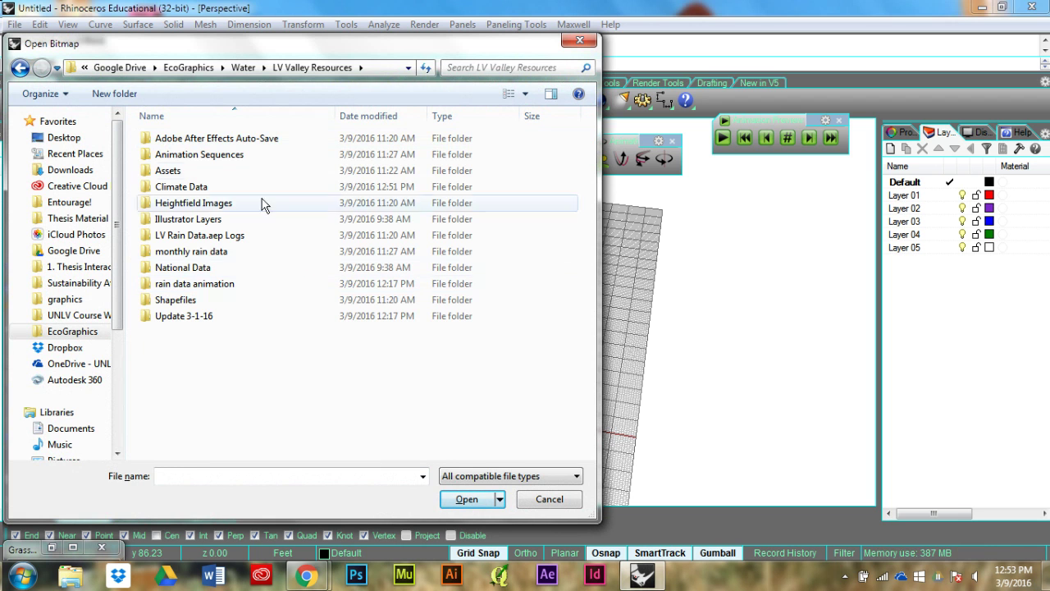
{"action": "double_click", "coordinate": [212, 187]}
{"action": "left_click", "coordinate": [20, 67]}
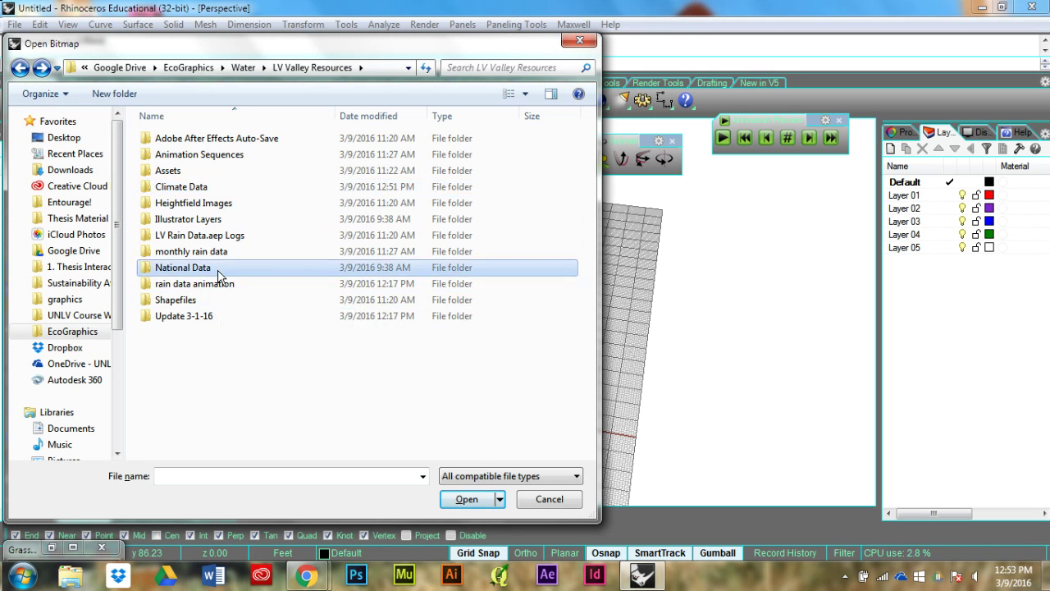
{"action": "double_click", "coordinate": [217, 269]}
{"action": "left_click", "coordinate": [207, 140]}
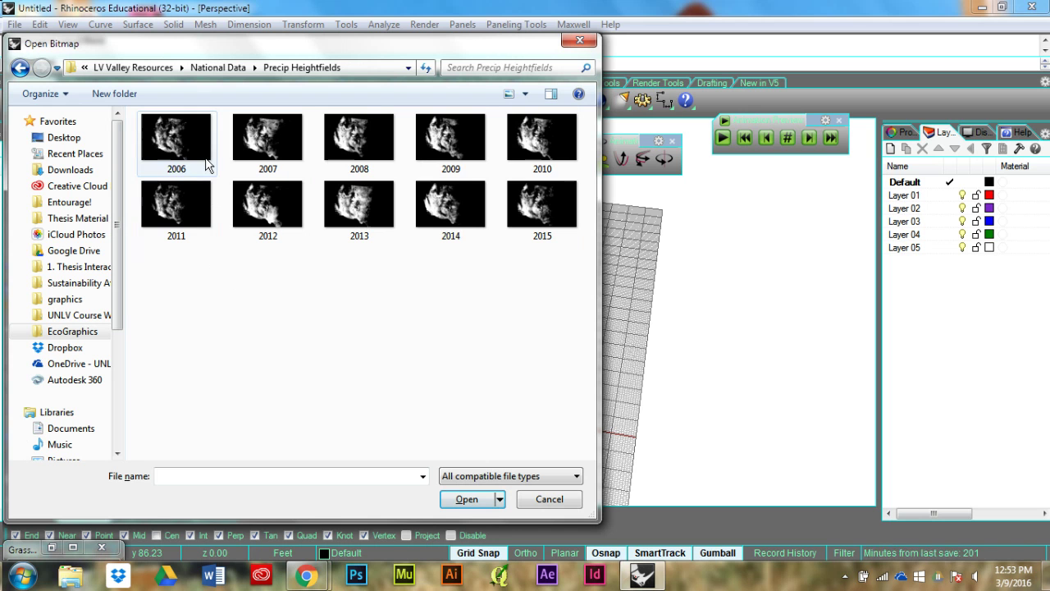
Step: Create a 180-foot-long heightfield surface from the 2006 image, starting at the origin, with 240 x 180 sample points and 12 feet height, without saving the model
{"action": "left_click", "coordinate": [206, 164]}
{"action": "left_click", "coordinate": [468, 499]}
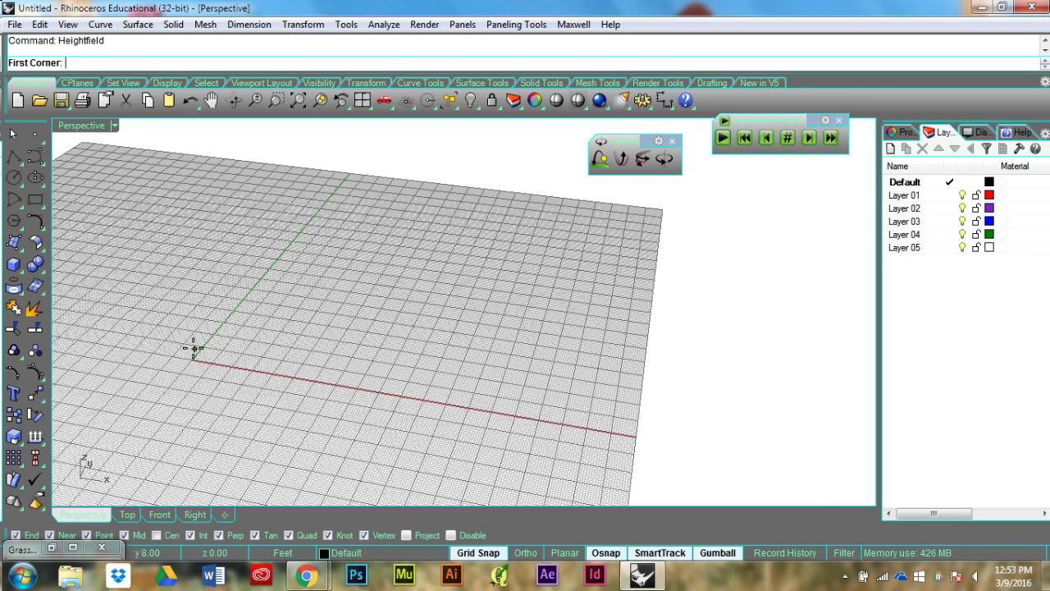
{"action": "scroll", "coordinate": [182, 376], "scroll_direction": "up", "scroll_amount": 2}
{"action": "scroll", "coordinate": [183, 375], "scroll_direction": "up", "scroll_amount": 2}
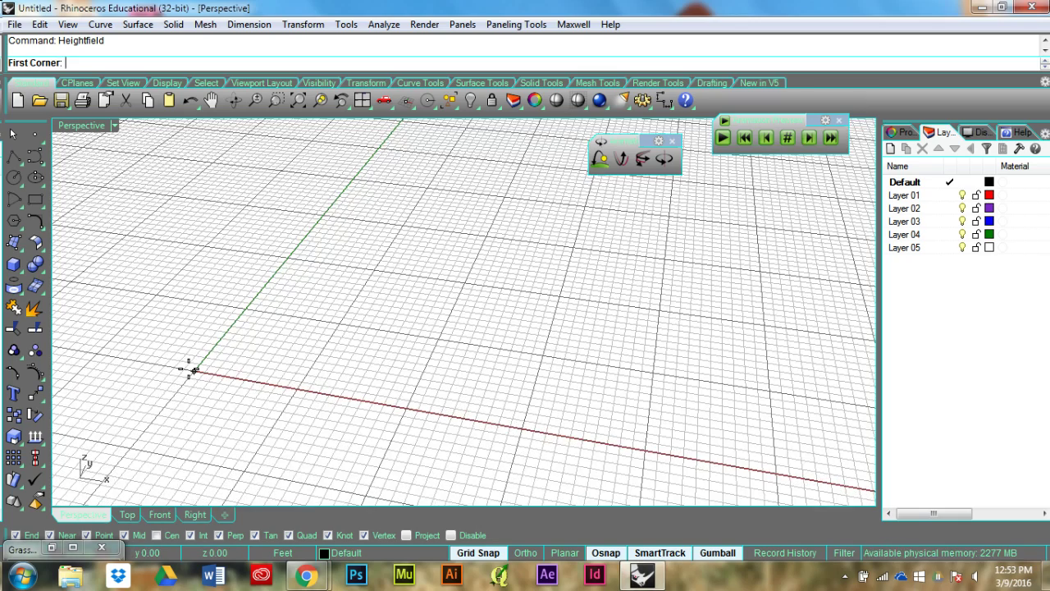
{"action": "left_click", "coordinate": [194, 371]}
{"action": "scroll", "coordinate": [479, 411], "scroll_direction": "down", "scroll_amount": 3}
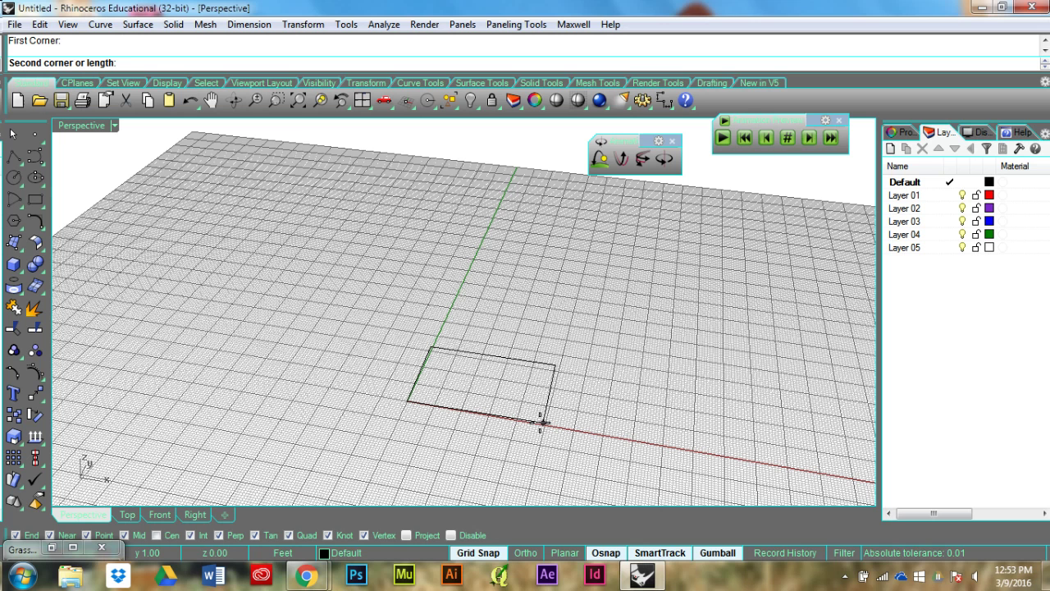
{"action": "type", "text": "180"}
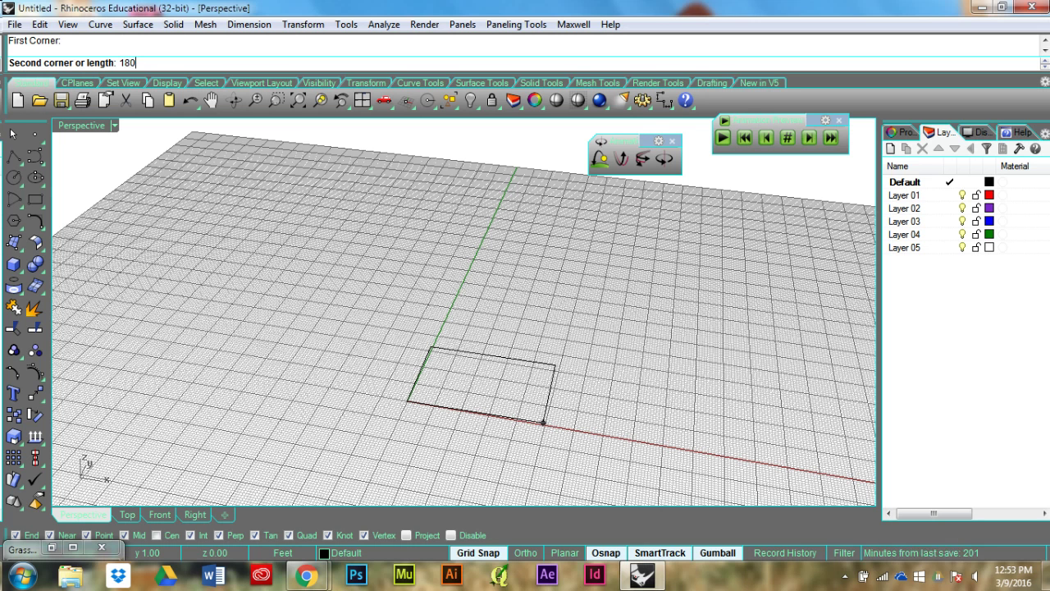
{"action": "key", "text": "Return"}
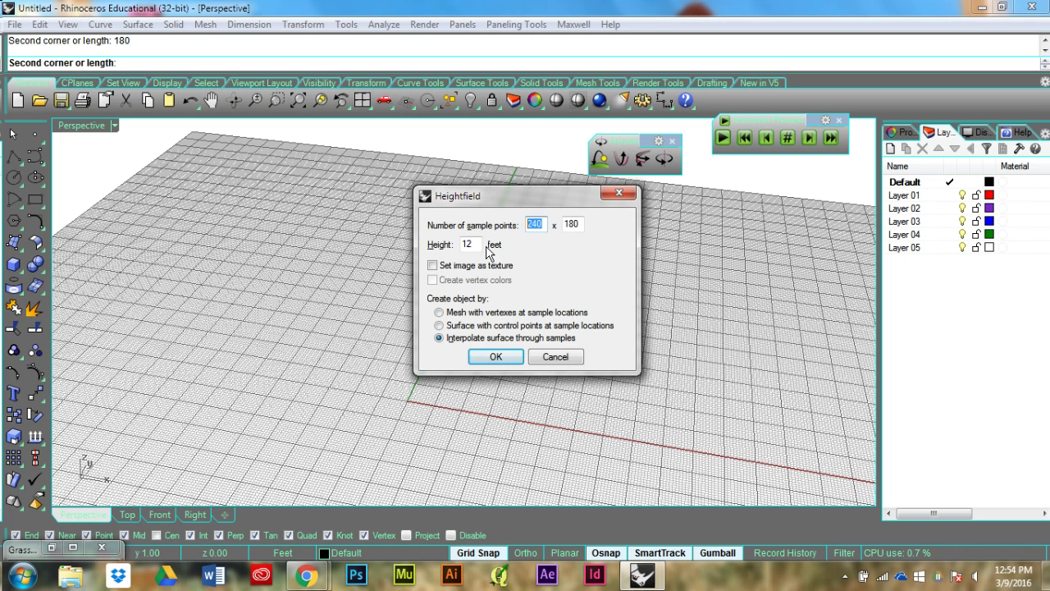
{"action": "left_click", "coordinate": [497, 358]}
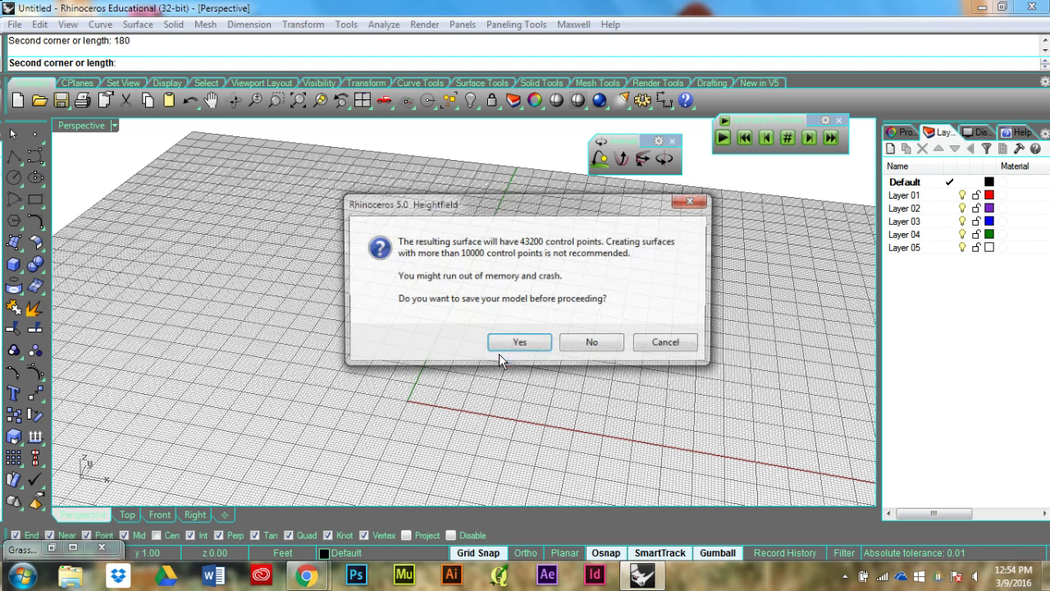
{"action": "left_click", "coordinate": [617, 350]}
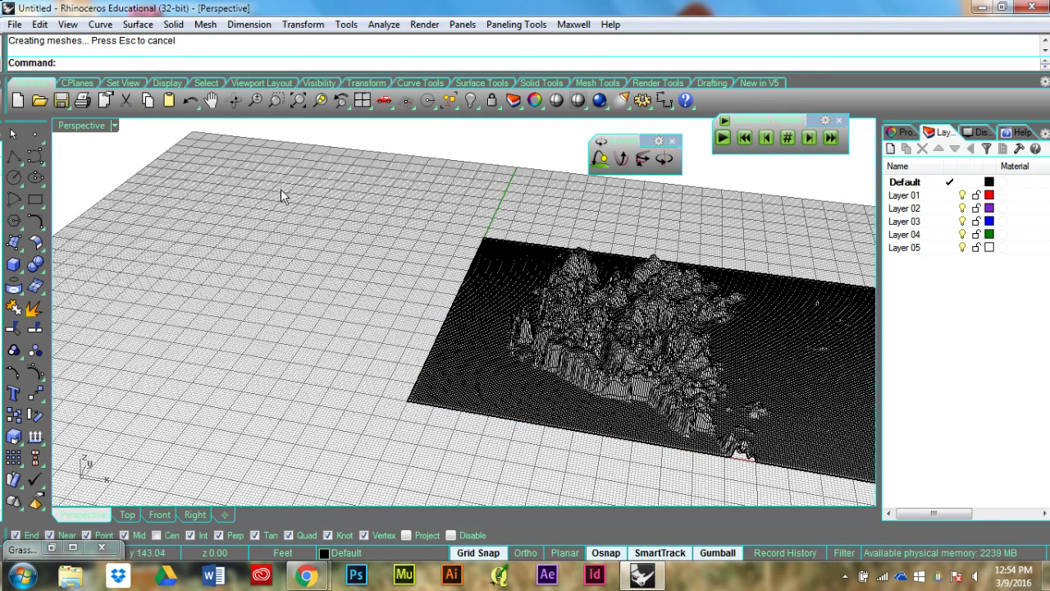
Step: Set the Perspective viewport's display mode to Rendered
{"action": "left_click", "coordinate": [104, 126]}
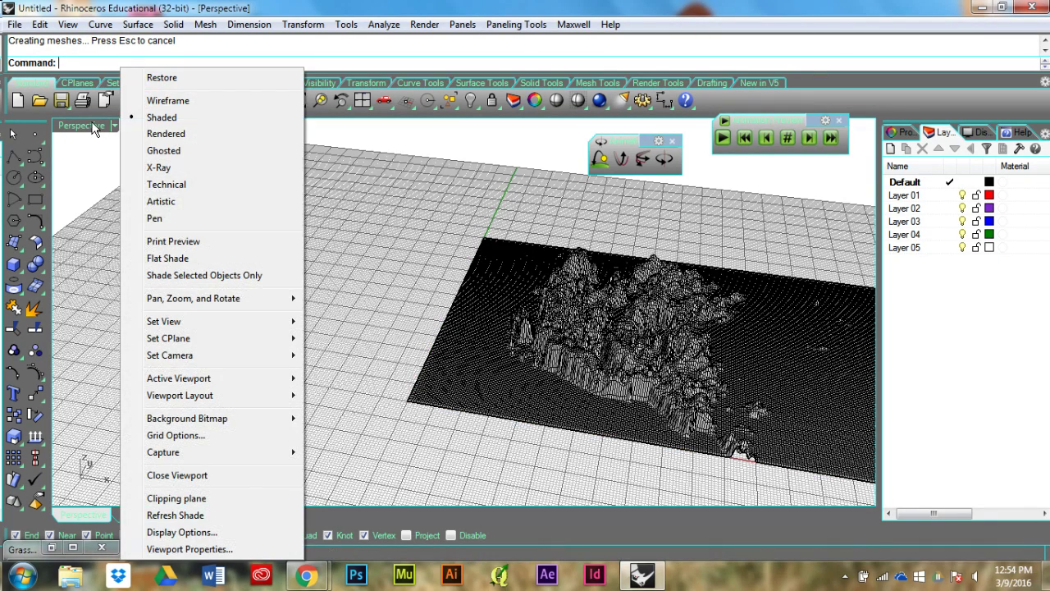
{"action": "left_click", "coordinate": [140, 136]}
{"action": "scroll", "coordinate": [711, 353], "scroll_direction": "up", "scroll_amount": 4}
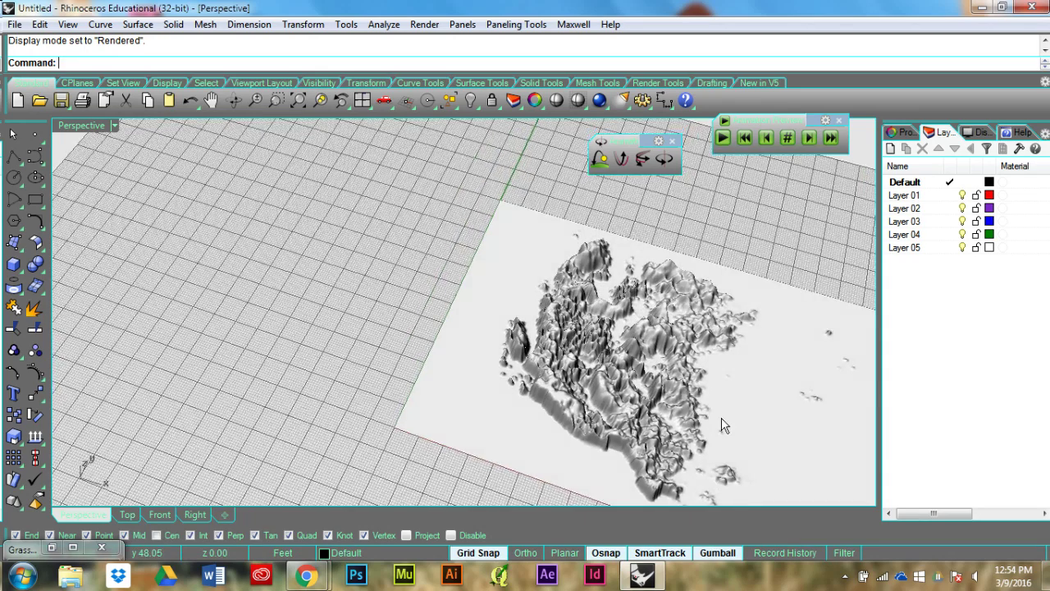
{"action": "right_click_drag", "start_coordinate": [731, 446], "coordinate": [401, 277]}
{"action": "scroll", "coordinate": [401, 277], "scroll_direction": "up", "scroll_amount": 6}
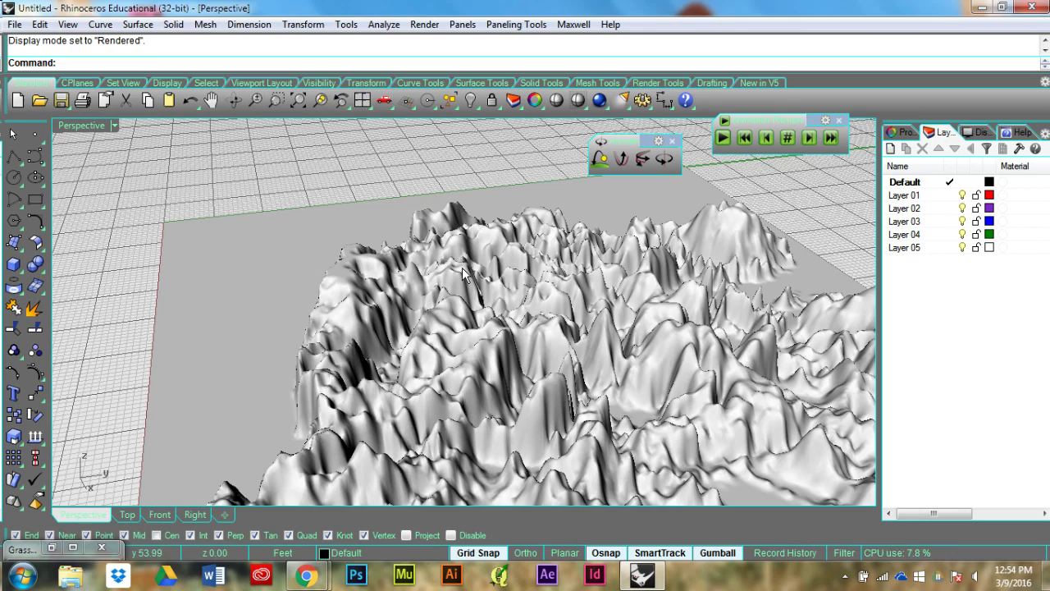
Step: Examine the heightfield's terrain relief and surface grid density from several angles, with the surface selected and deselected
{"action": "left_click", "coordinate": [314, 265]}
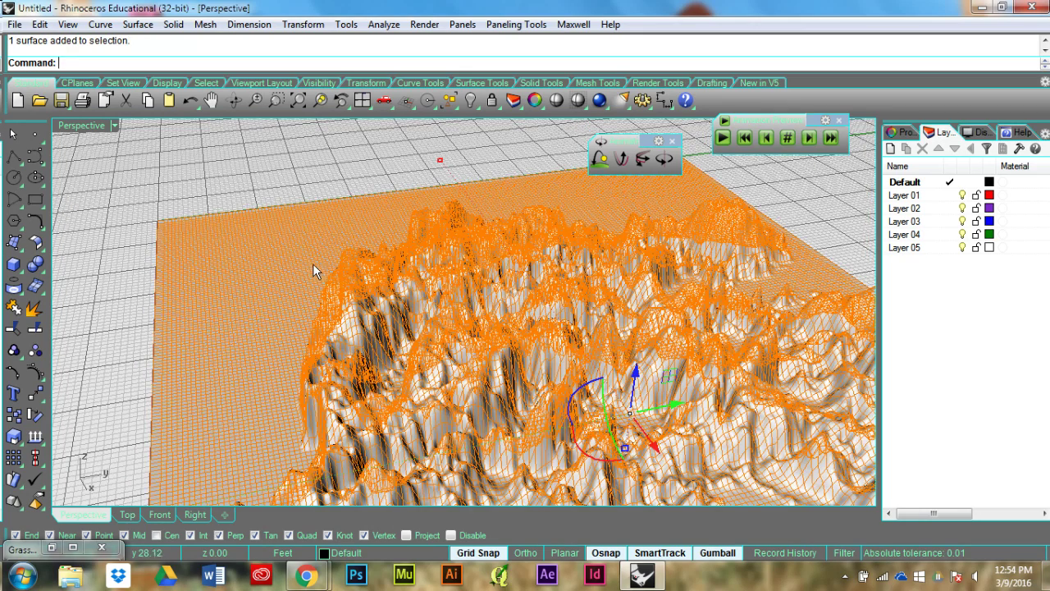
{"action": "scroll", "coordinate": [281, 275], "scroll_direction": "down", "scroll_amount": 4}
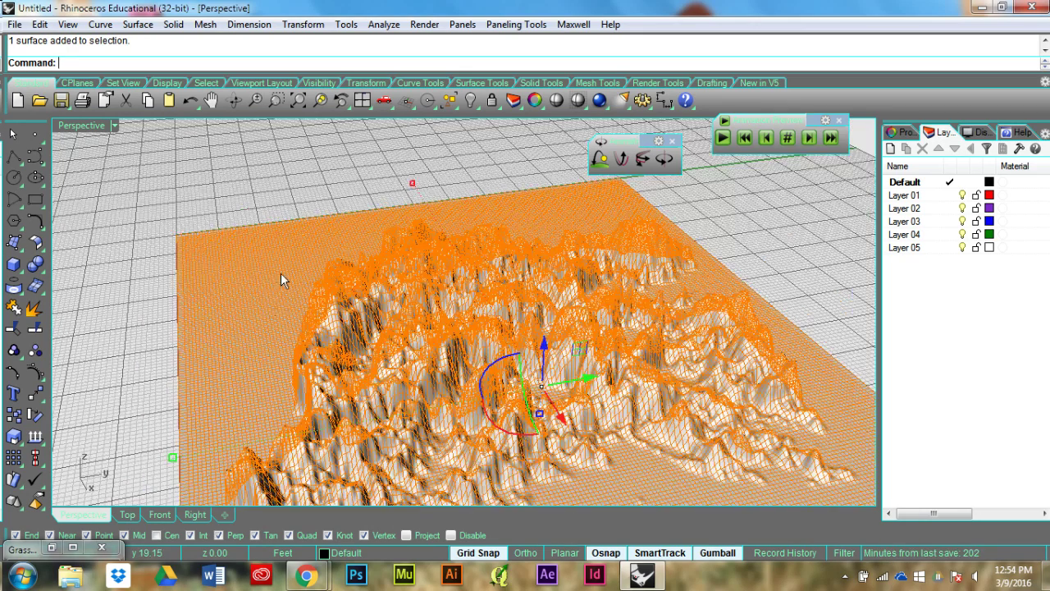
{"action": "left_click", "coordinate": [296, 186]}
{"action": "right_click_drag", "start_coordinate": [360, 319], "coordinate": [604, 348]}
{"action": "left_click", "coordinate": [605, 346]}
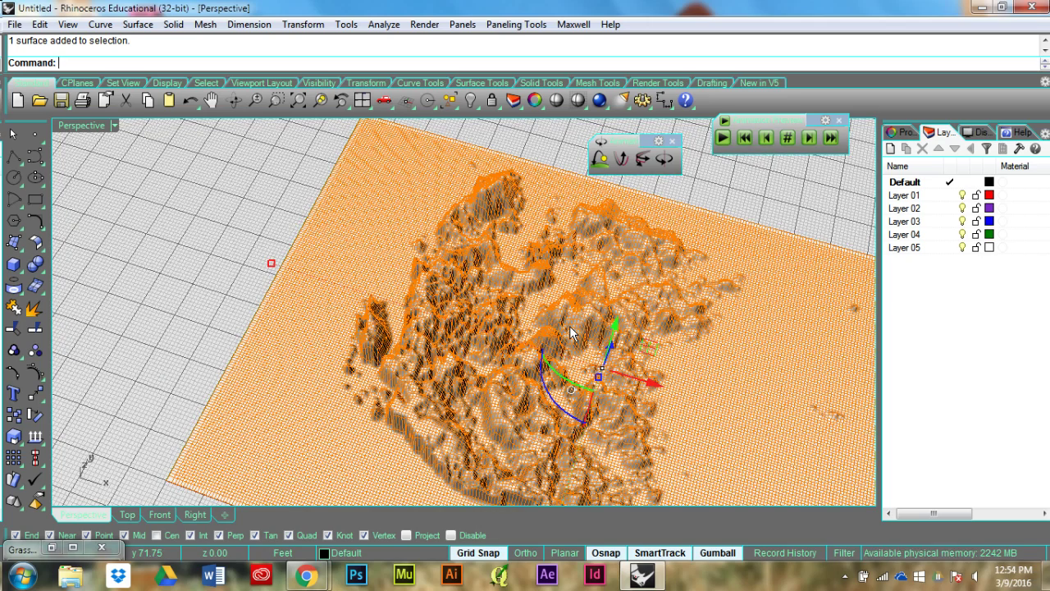
{"action": "scroll", "coordinate": [571, 332], "scroll_direction": "down", "scroll_amount": 3}
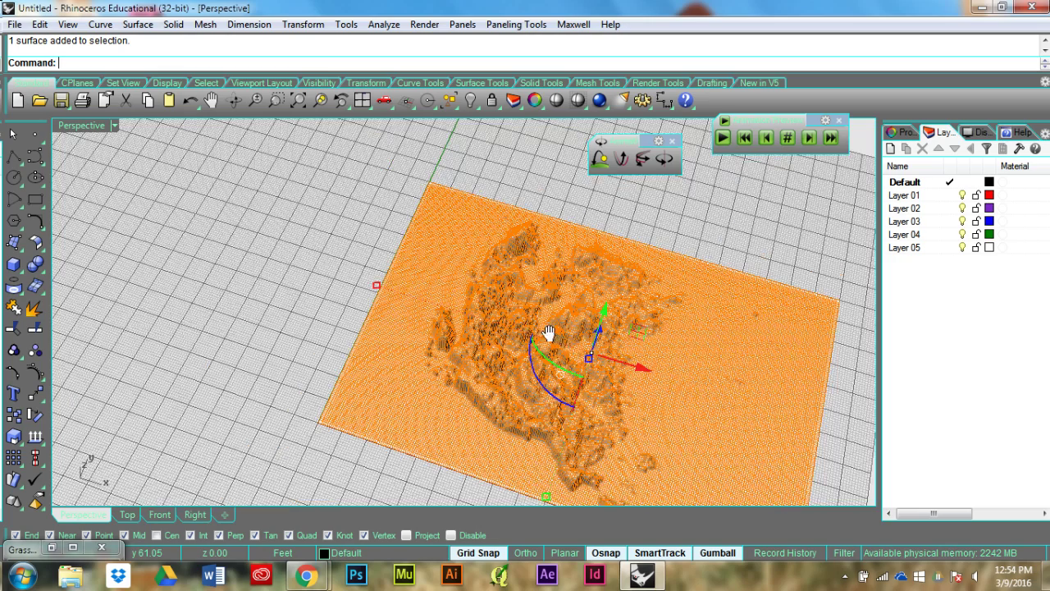
{"action": "right_click_drag", "start_coordinate": [572, 348], "coordinate": [490, 316]}
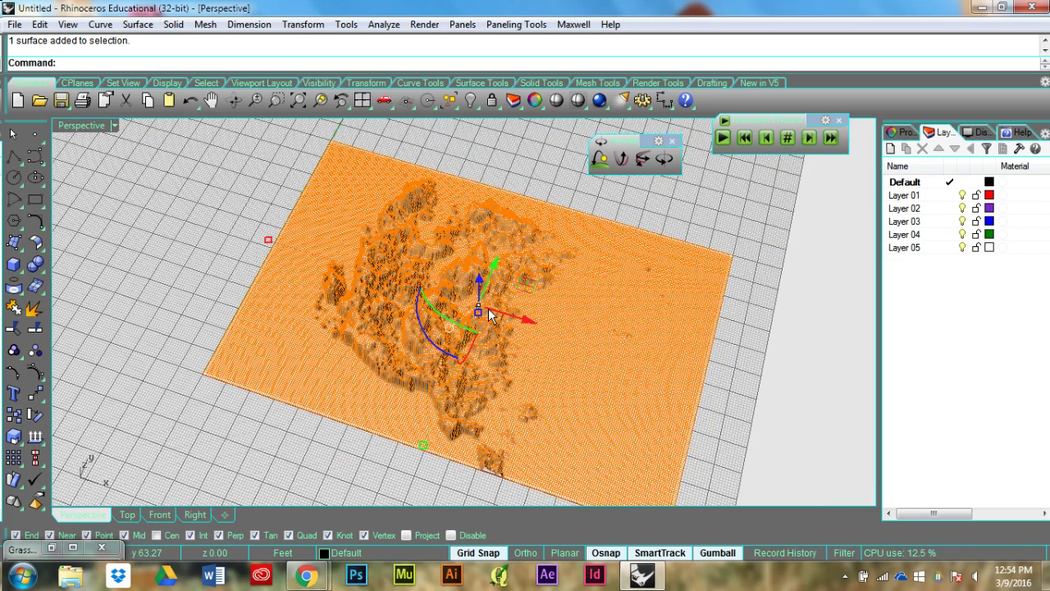
{"action": "left_click", "coordinate": [786, 328]}
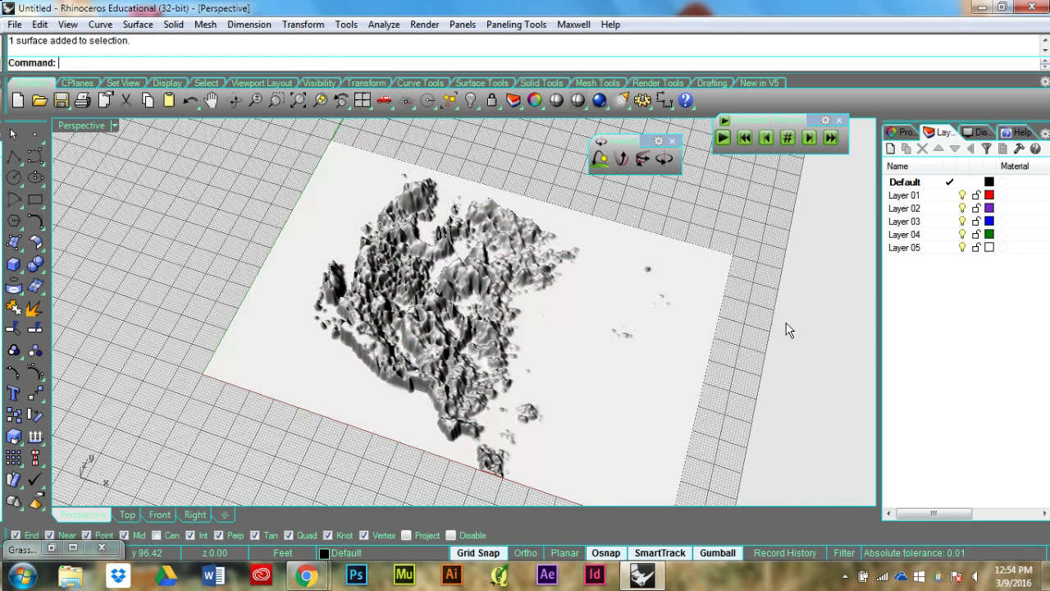
Step: Delete the heightfield surface and keep the viewport in Rendered display
{"action": "left_click", "coordinate": [658, 313]}
{"action": "key", "text": "Delete"}
{"action": "key", "text": "ctrl+alt+r"}
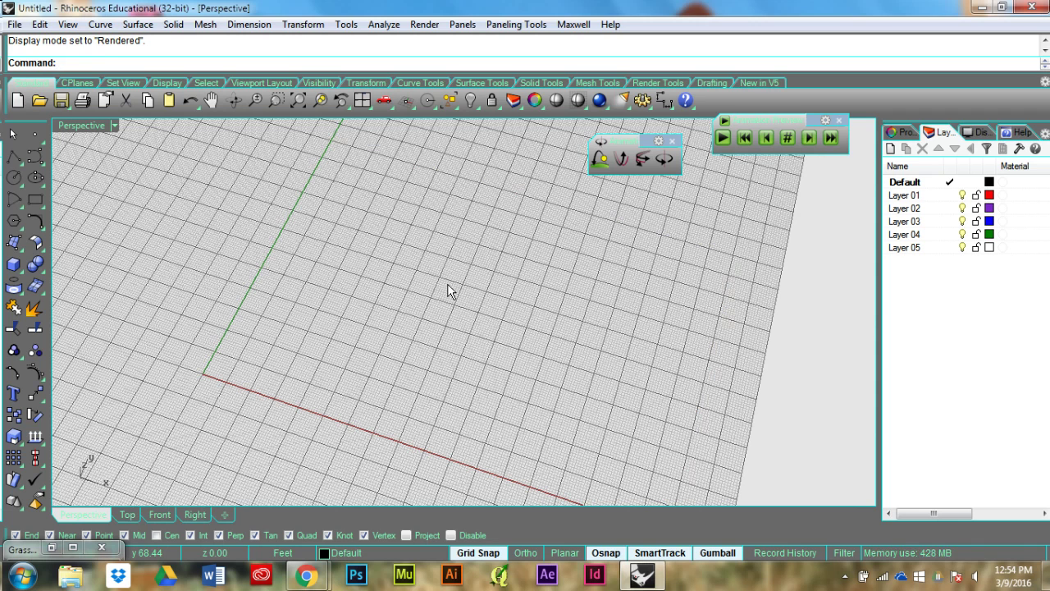
Step: Start a new Heightfield from the 2006 image, with its first corner at the origin and a length of 180 feet
{"action": "type", "text": "Heightfield"}
{"action": "key", "text": "Return"}
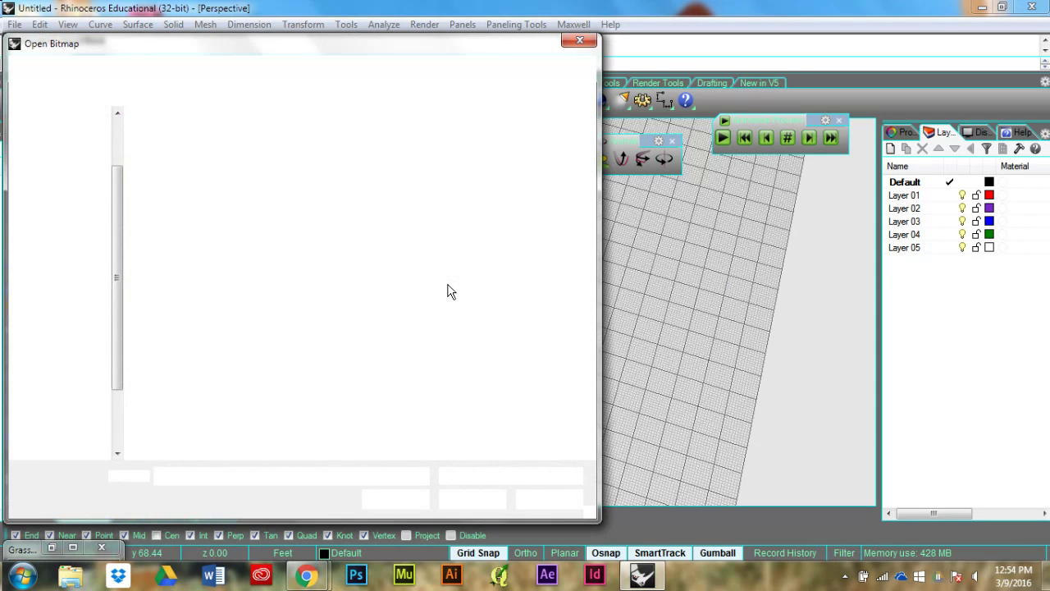
{"action": "left_click", "coordinate": [176, 140]}
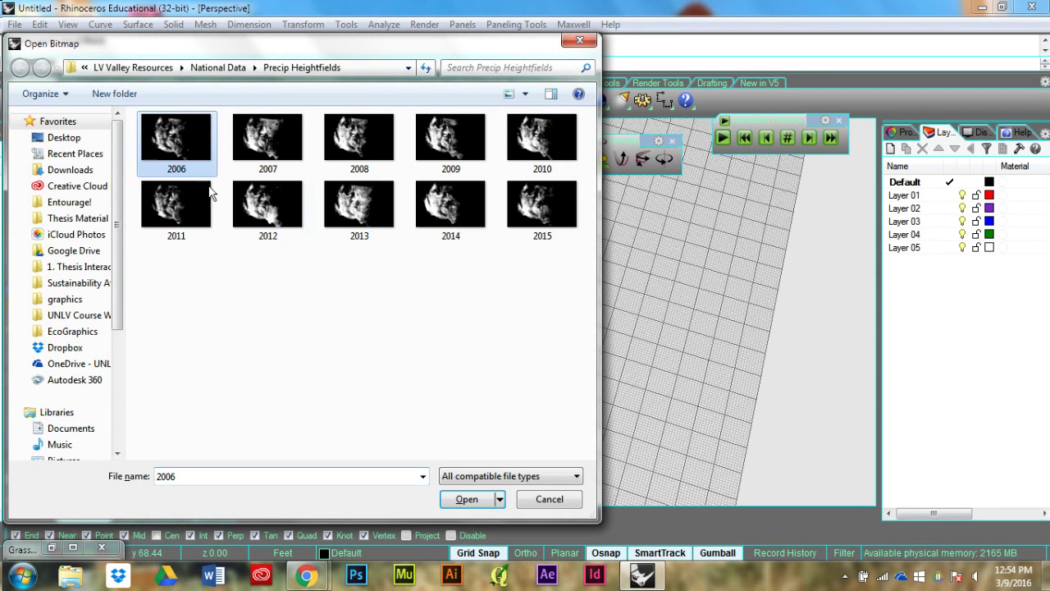
{"action": "left_click", "coordinate": [467, 499]}
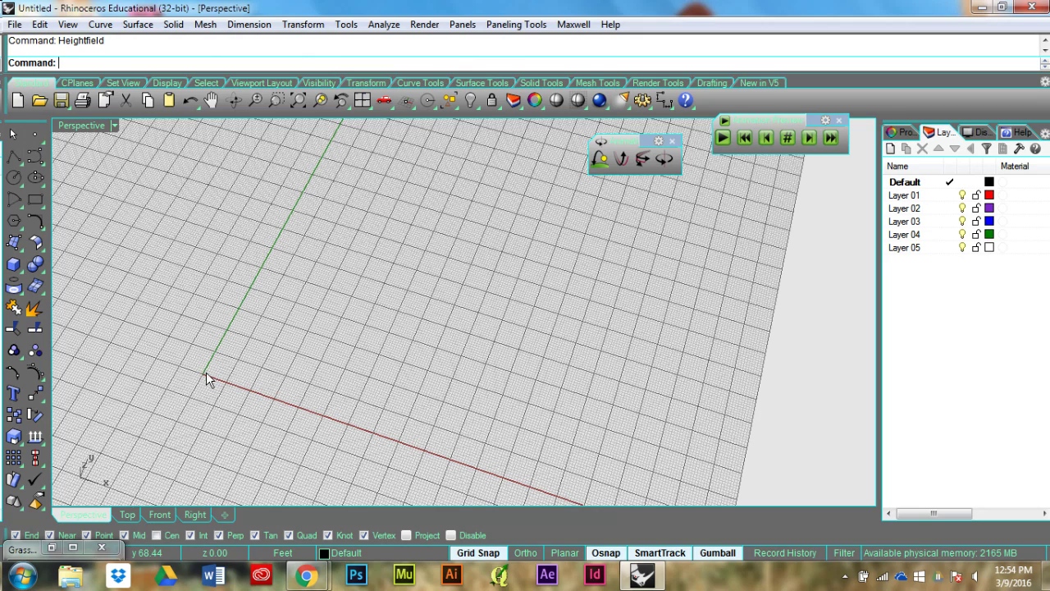
{"action": "scroll", "coordinate": [197, 379], "scroll_direction": "up", "scroll_amount": 3}
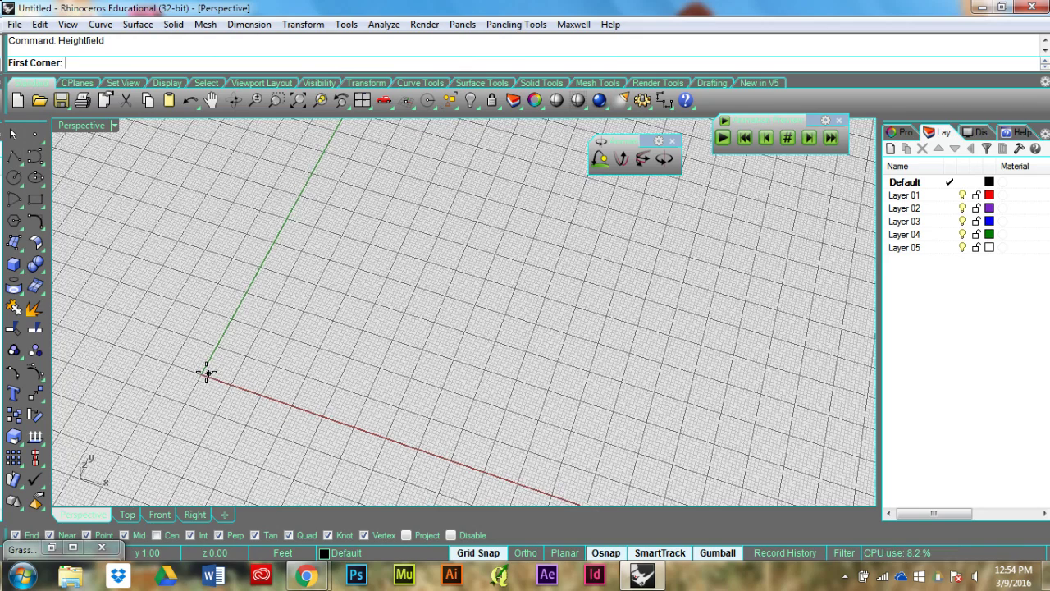
{"action": "left_click", "coordinate": [188, 380]}
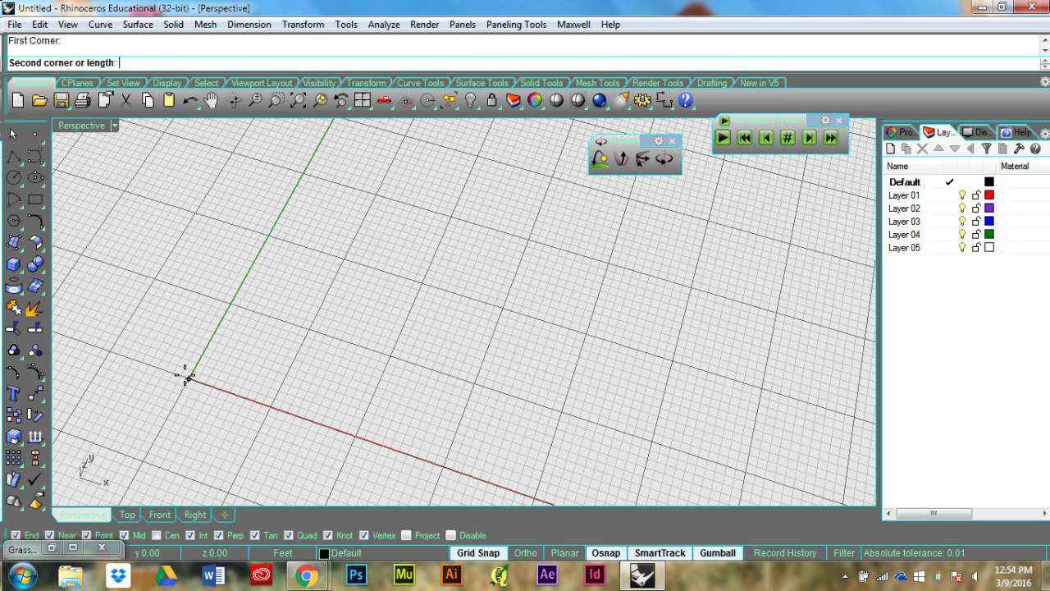
{"action": "type", "text": "180"}
{"action": "key", "text": "Return"}
{"action": "left_click", "coordinate": [474, 473]}
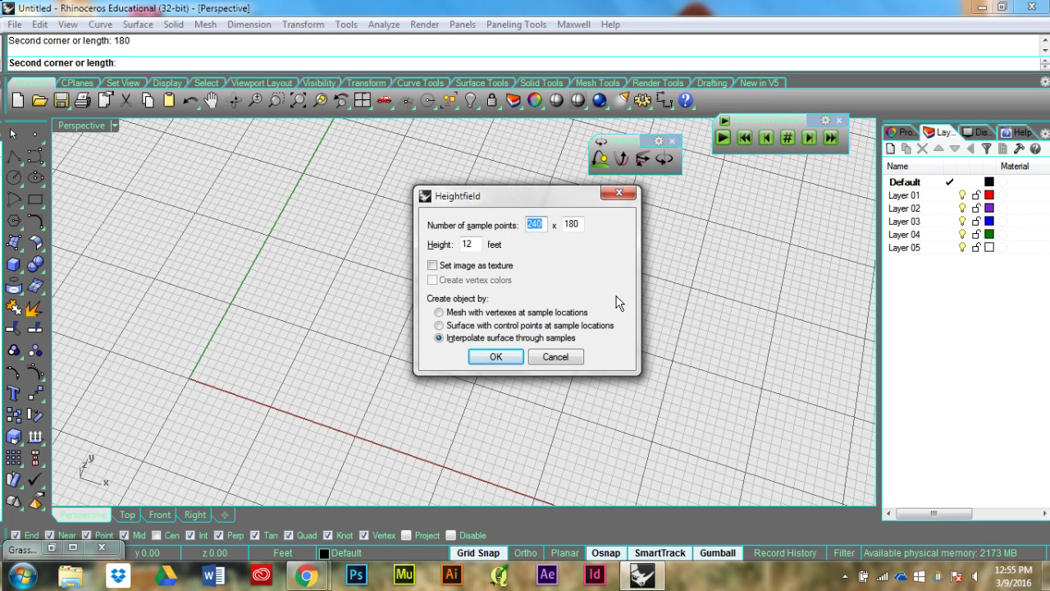
Step: Set the heightfield's sample points to 48 x 72, enable the image as texture, and create the interpolated surface
{"action": "type", "text": "4"}
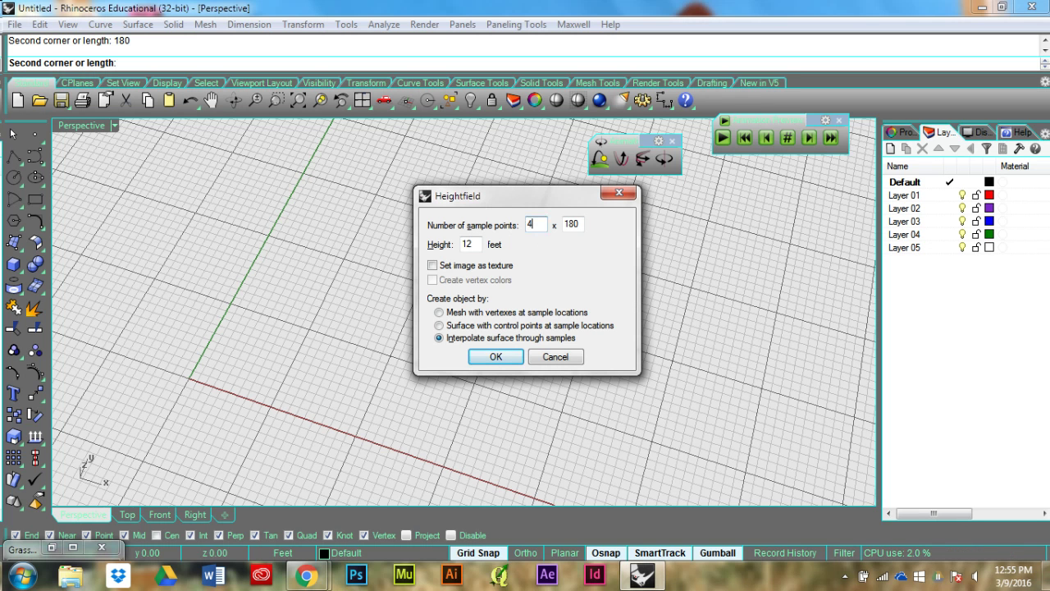
{"action": "type", "text": "8"}
{"action": "key", "text": "Tab"}
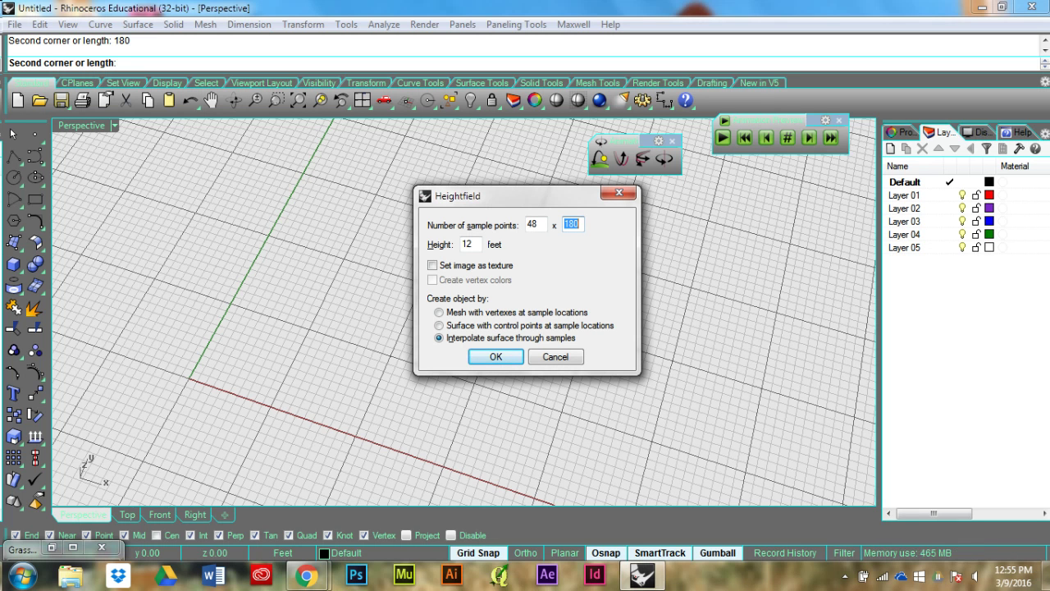
{"action": "type", "text": "72"}
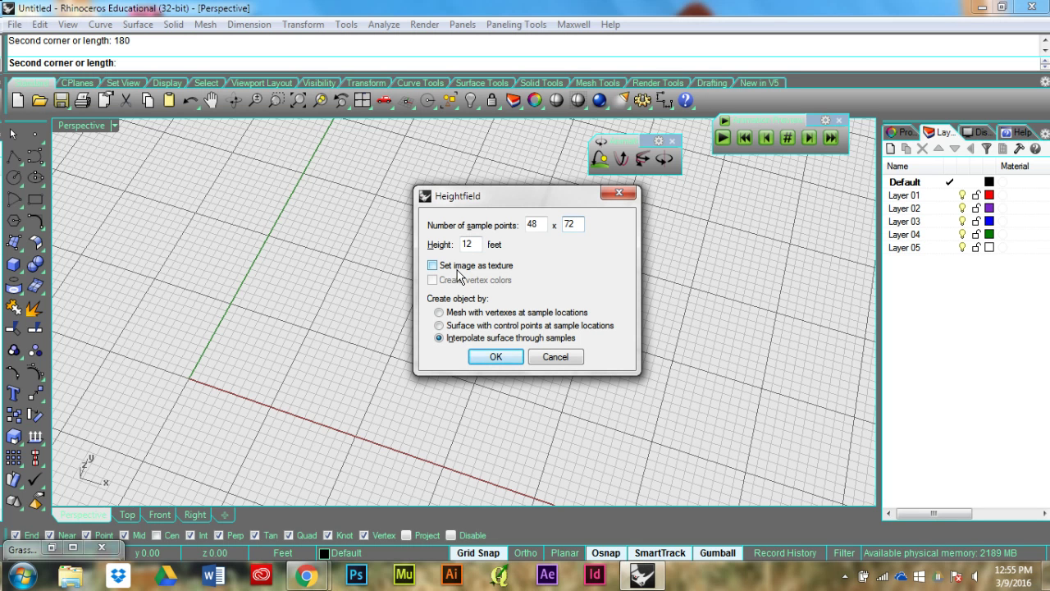
{"action": "left_click", "coordinate": [457, 274]}
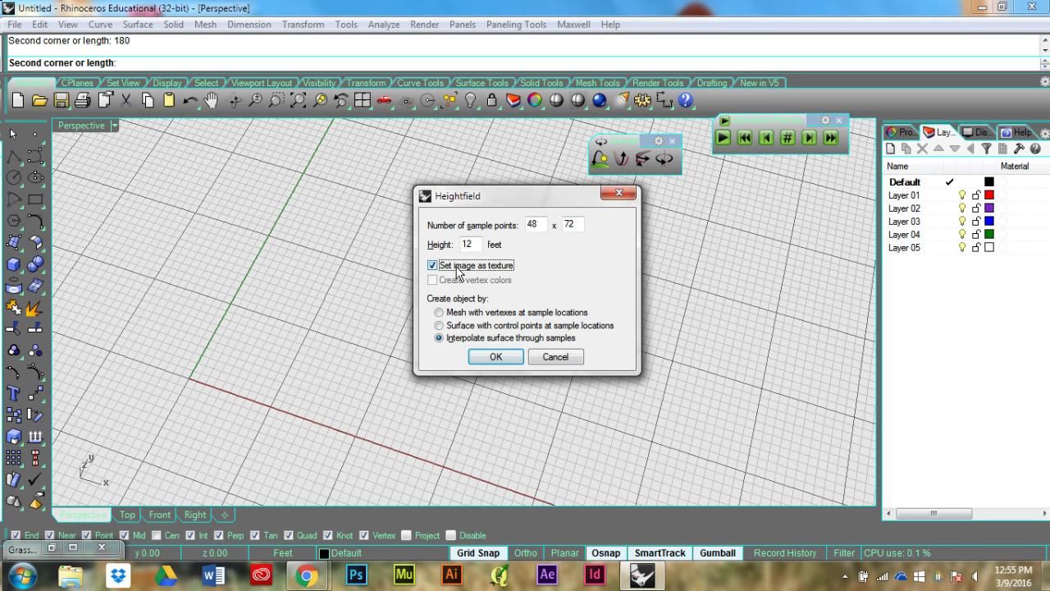
{"action": "left_click", "coordinate": [491, 358]}
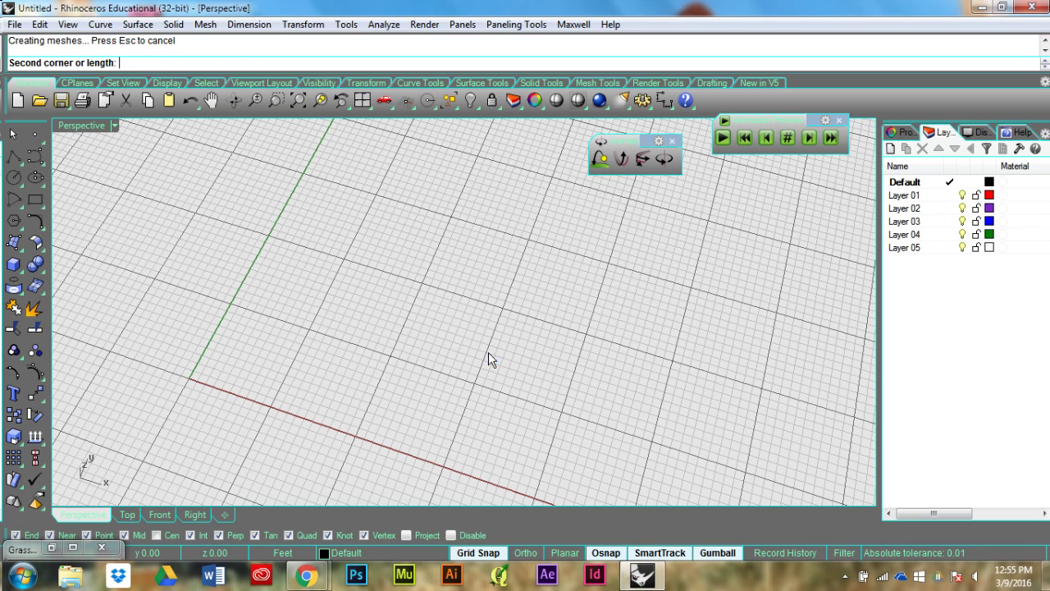
Step: Examine the new heightfield's relief and selected surface grid from low, close and distant angles
{"action": "left_click", "coordinate": [350, 259]}
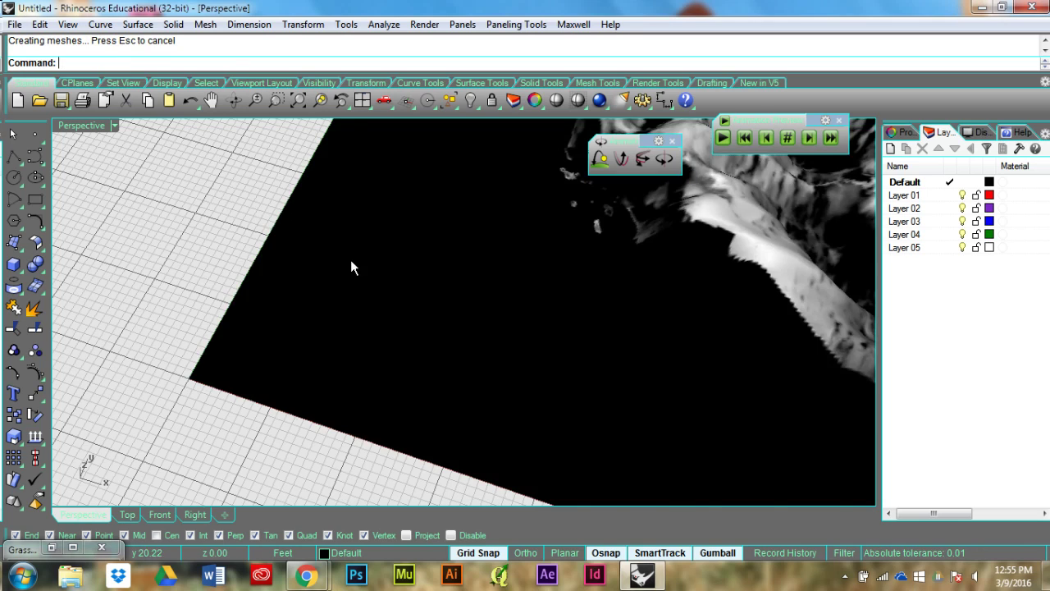
{"action": "right_click_drag", "start_coordinate": [573, 241], "coordinate": [458, 318], "text": "shift"}
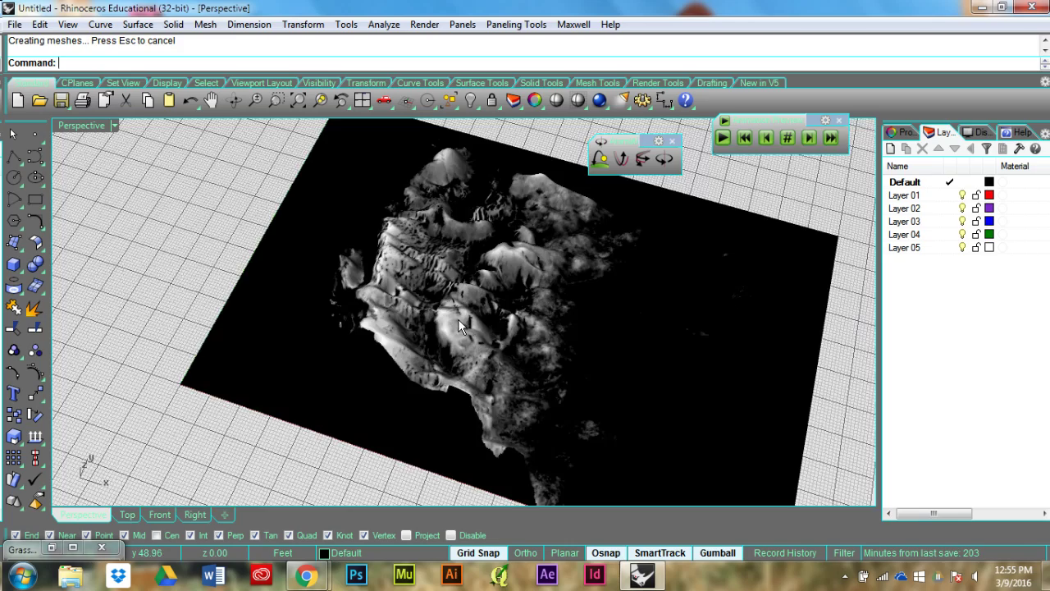
{"action": "right_click_drag", "start_coordinate": [644, 381], "coordinate": [545, 310]}
{"action": "left_click", "coordinate": [546, 310]}
{"action": "scroll", "coordinate": [455, 258], "scroll_direction": "up", "scroll_amount": 5}
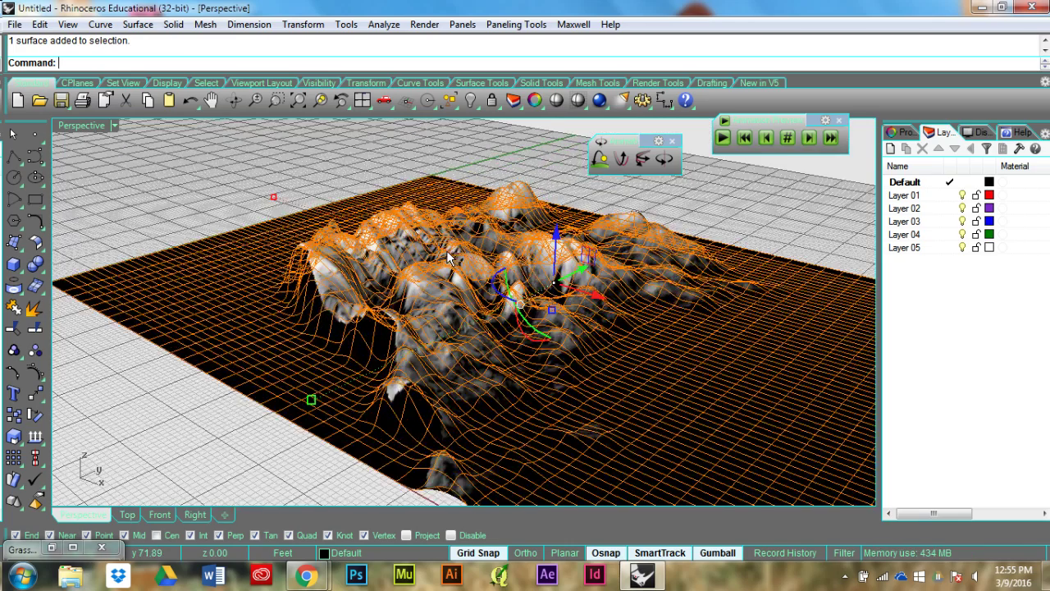
{"action": "scroll", "coordinate": [455, 258], "scroll_direction": "down", "scroll_amount": 2}
{"action": "right_click_drag", "start_coordinate": [415, 282], "coordinate": [316, 197]}
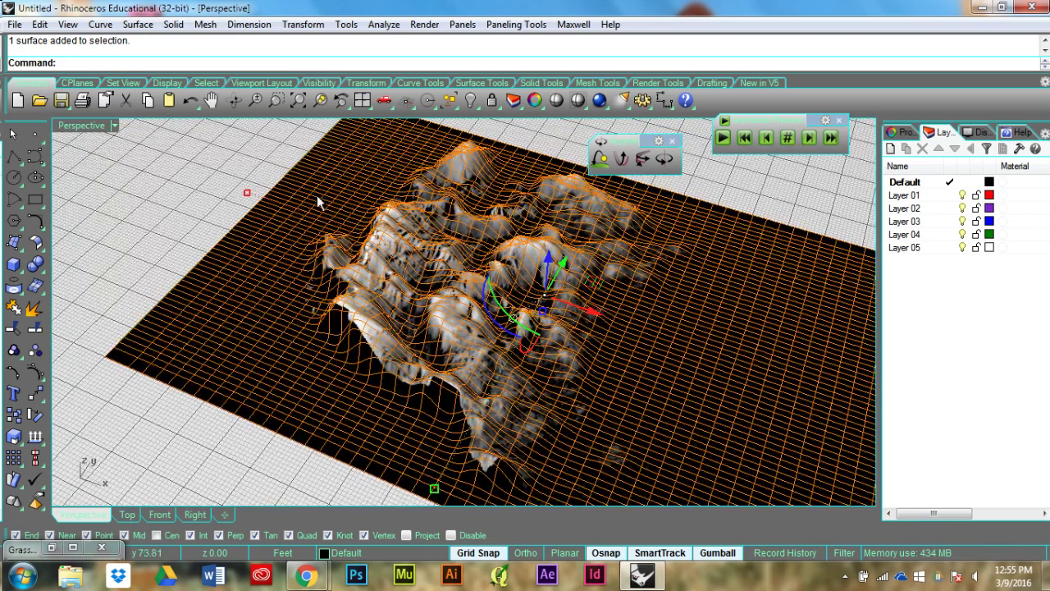
{"action": "left_click", "coordinate": [214, 177]}
{"action": "left_click", "coordinate": [415, 287]}
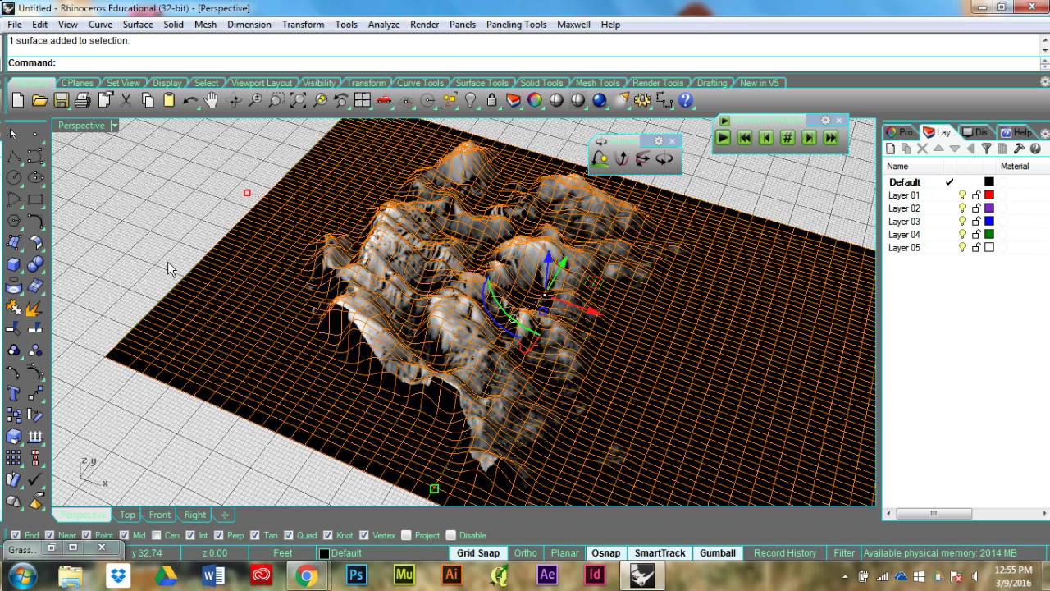
{"action": "scroll", "coordinate": [434, 323], "scroll_direction": "up", "scroll_amount": 3}
{"action": "scroll", "coordinate": [434, 324], "scroll_direction": "up", "scroll_amount": 2}
{"action": "right_click_drag", "start_coordinate": [434, 323], "coordinate": [434, 297]}
{"action": "scroll", "coordinate": [355, 272], "scroll_direction": "down", "scroll_amount": 2}
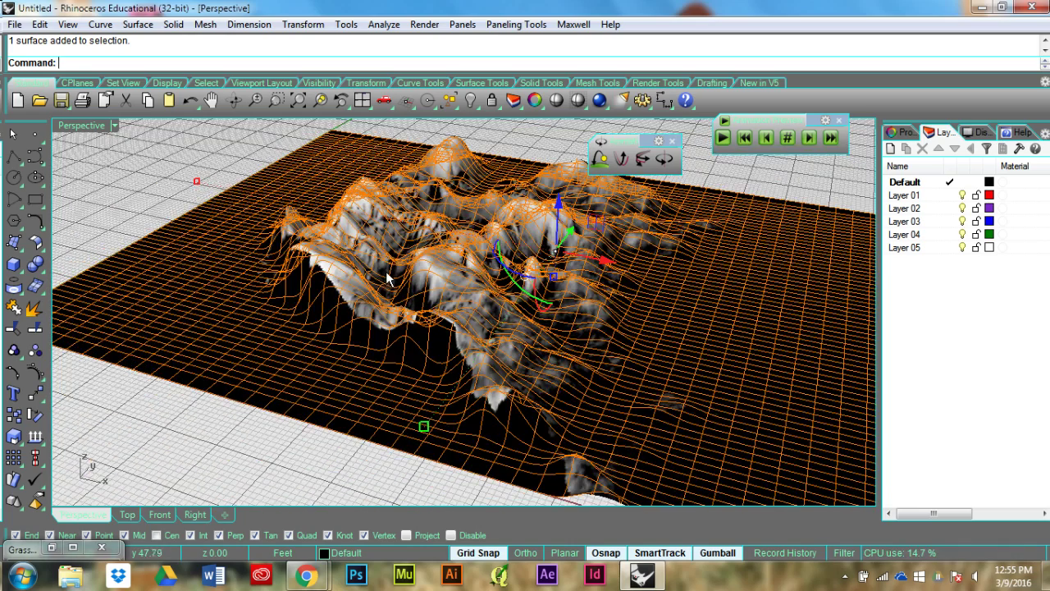
{"action": "scroll", "coordinate": [386, 279], "scroll_direction": "down", "scroll_amount": 2}
{"action": "right_click_drag", "start_coordinate": [474, 158], "coordinate": [520, 272]}
{"action": "right_click_drag", "start_coordinate": [402, 399], "coordinate": [413, 330]}
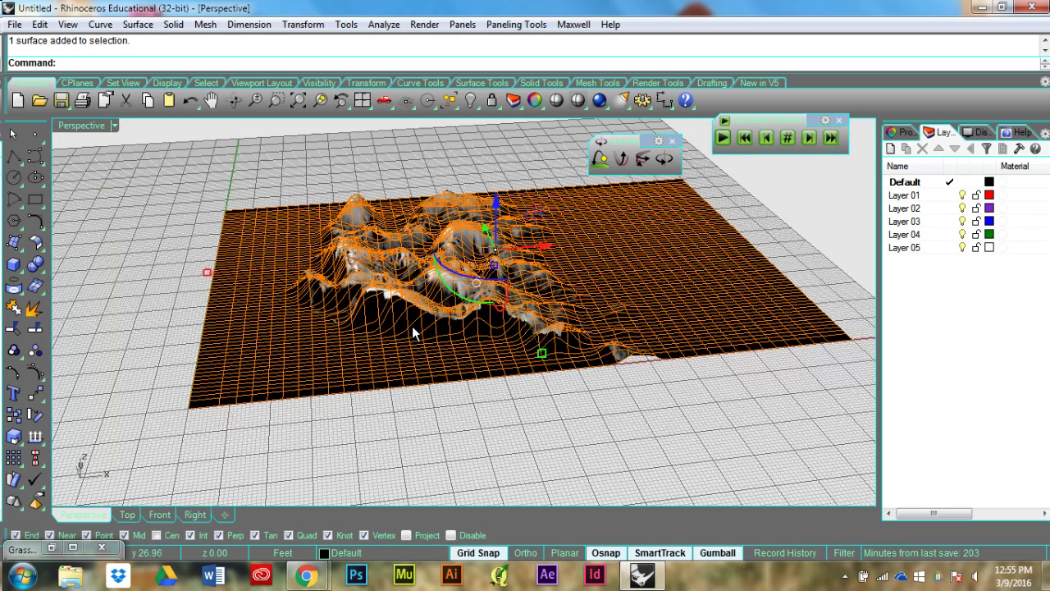
Step: Examine the deselected heightfield's image texture from near-overhead and oblique angles
{"action": "left_click", "coordinate": [487, 419]}
{"action": "right_click_drag", "start_coordinate": [477, 366], "coordinate": [466, 423]}
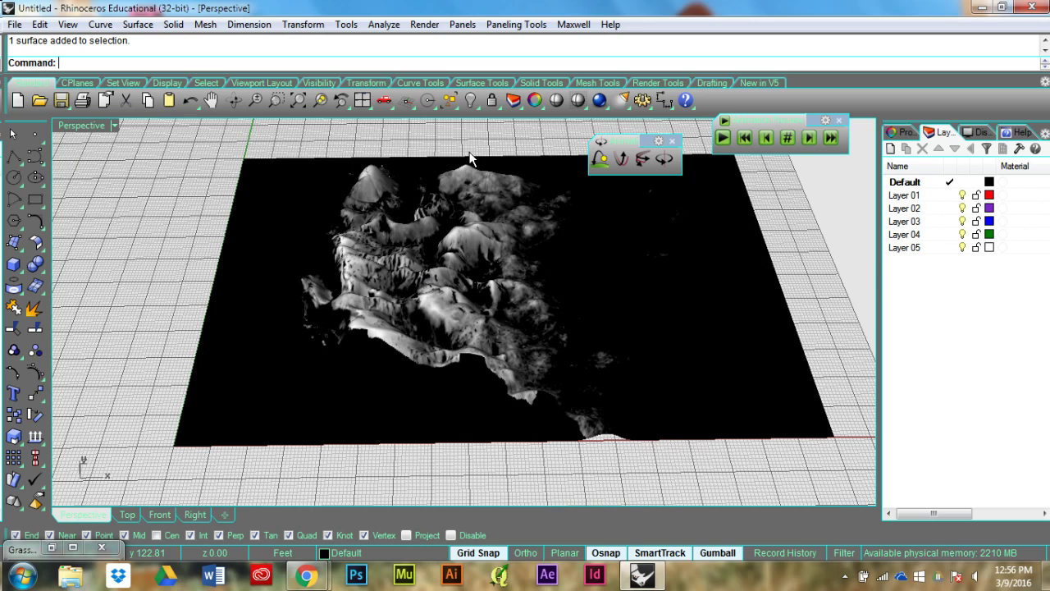
{"action": "right_click_drag", "start_coordinate": [563, 215], "coordinate": [556, 309]}
{"action": "scroll", "coordinate": [563, 318], "scroll_direction": "down", "scroll_amount": 4}
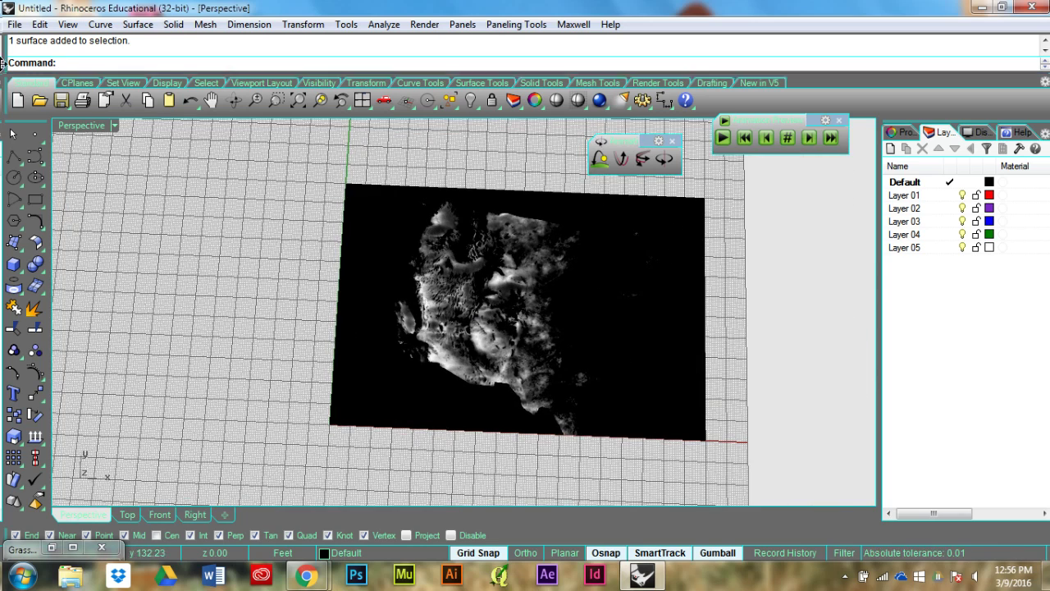
{"action": "right_click_drag", "start_coordinate": [557, 369], "coordinate": [575, 414]}
{"action": "scroll", "coordinate": [482, 291], "scroll_direction": "up", "scroll_amount": 4}
{"action": "left_click", "coordinate": [438, 331]}
{"action": "left_click", "coordinate": [226, 329]}
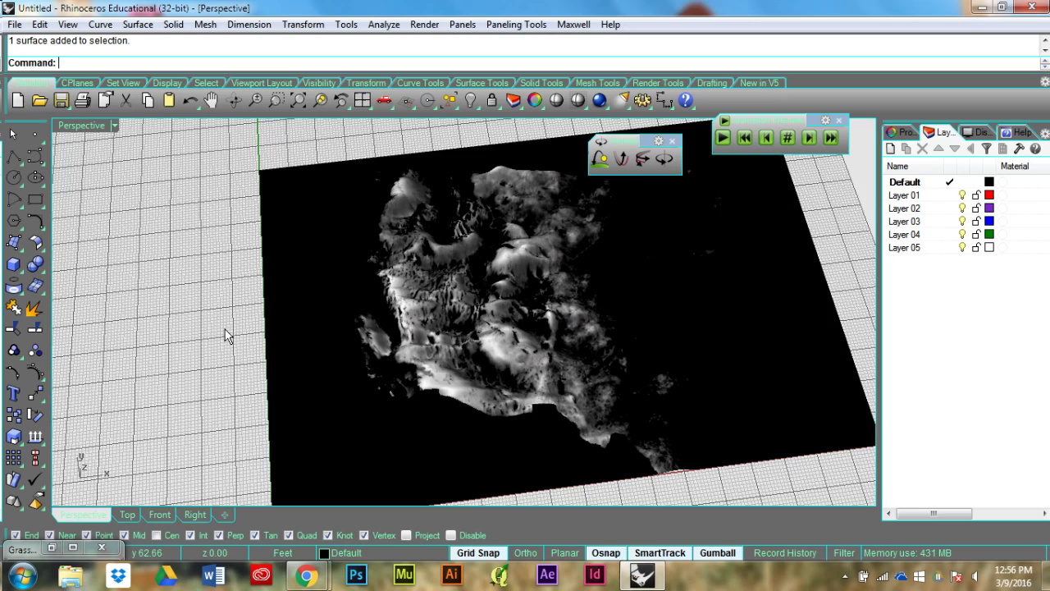
{"action": "right_click_drag", "start_coordinate": [225, 329], "coordinate": [749, 291]}
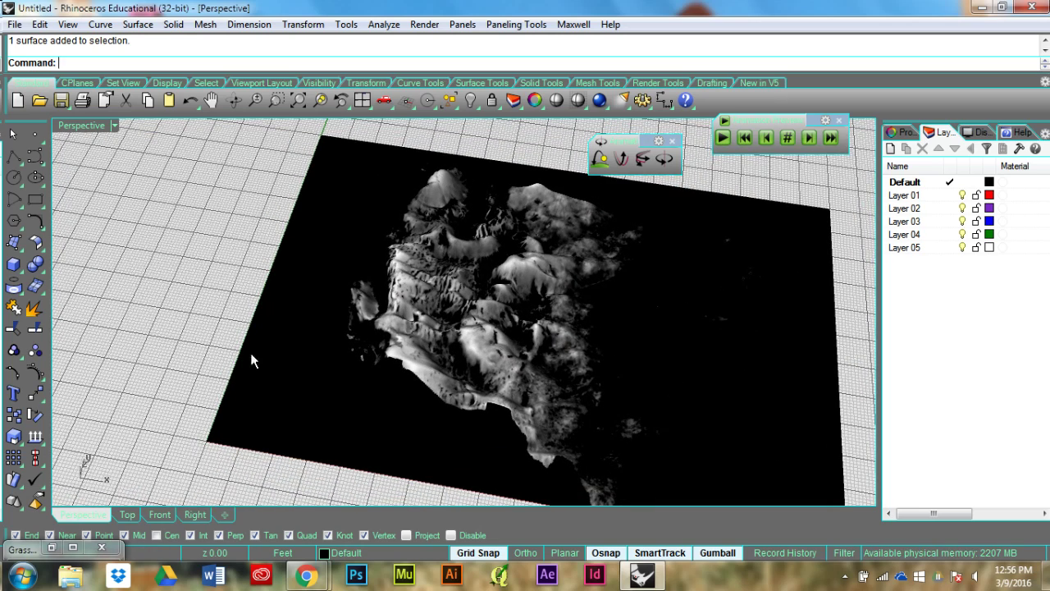
Step: Switch to Grasshopper, place its window beside the viewport, and bring the heightfield into the uncovered area
{"action": "left_click", "coordinate": [51, 548]}
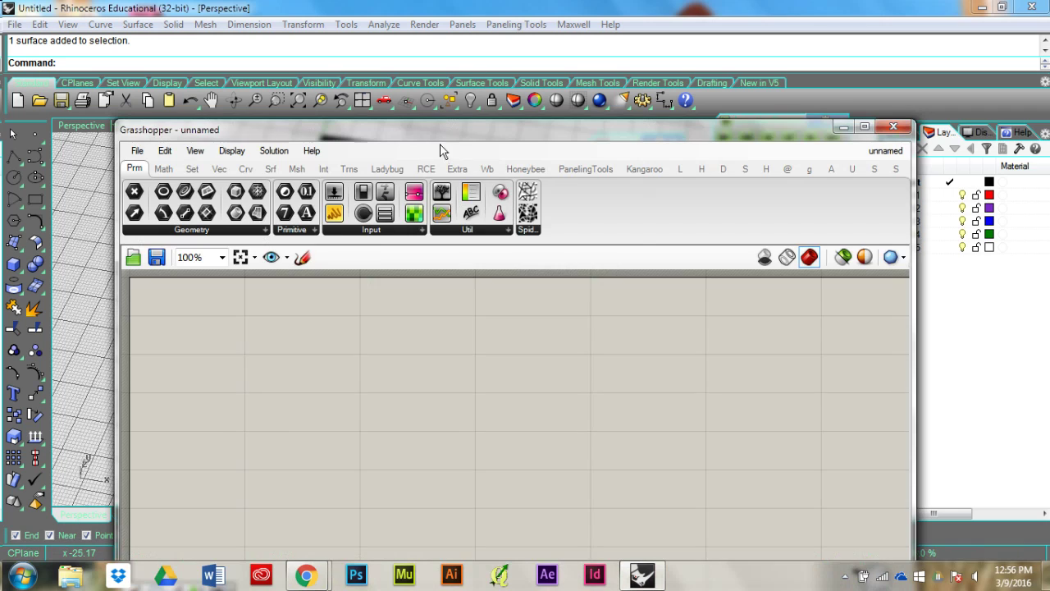
{"action": "left_click_drag", "start_coordinate": [440, 131], "coordinate": [865, 153]}
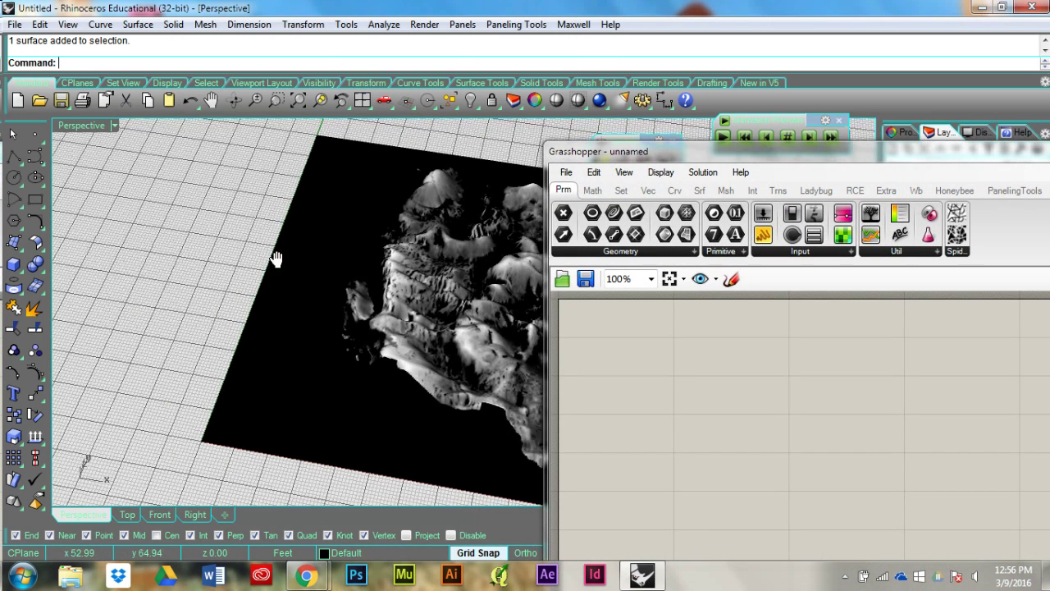
{"action": "right_click_drag", "start_coordinate": [276, 259], "coordinate": [274, 244], "text": "shift"}
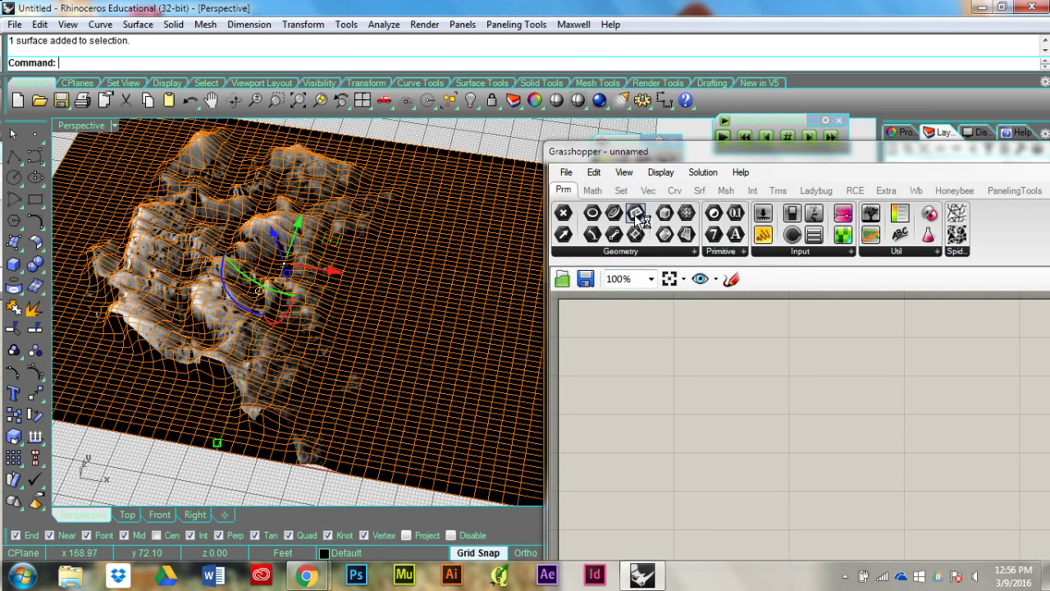
Step: Add a Surface parameter to the Grasshopper canvas and reference the selected heightfield as its single surface
{"action": "left_click_drag", "start_coordinate": [686, 235], "coordinate": [639, 343]}
{"action": "right_click", "coordinate": [639, 343]}
{"action": "left_click", "coordinate": [673, 415]}
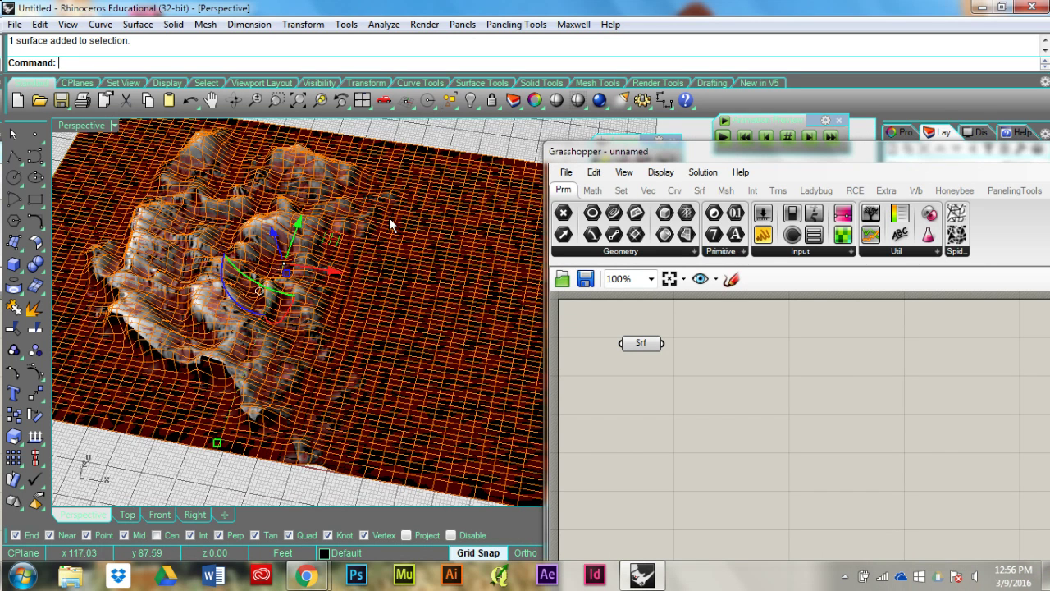
Step: Turn off the Surface parameter's preview and reposition it slightly on the canvas
{"action": "left_click_drag", "start_coordinate": [707, 386], "coordinate": [619, 325]}
{"action": "middle_click", "coordinate": [645, 372]}
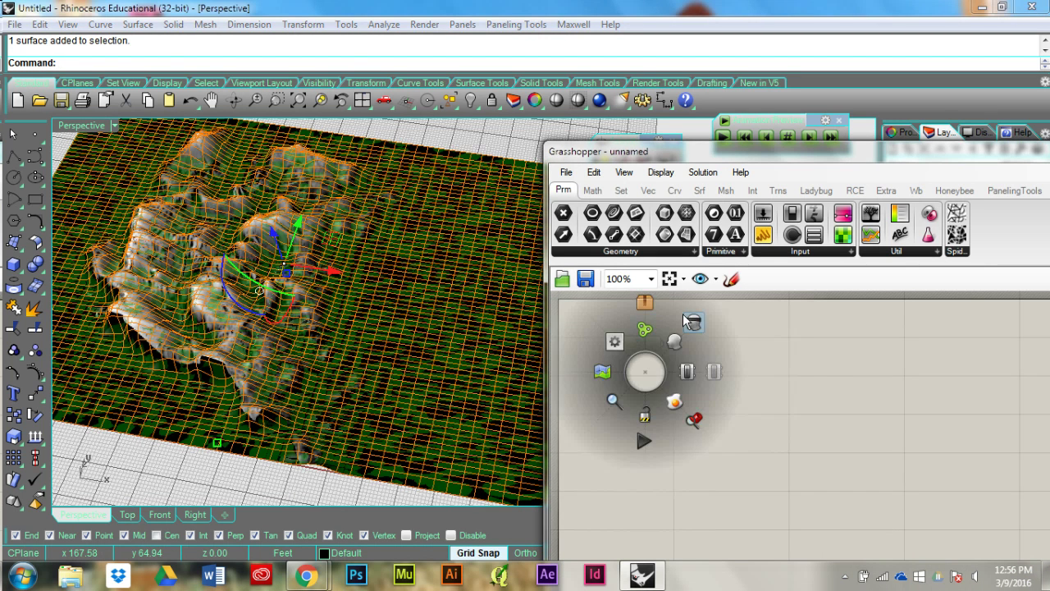
{"action": "left_click", "coordinate": [693, 325]}
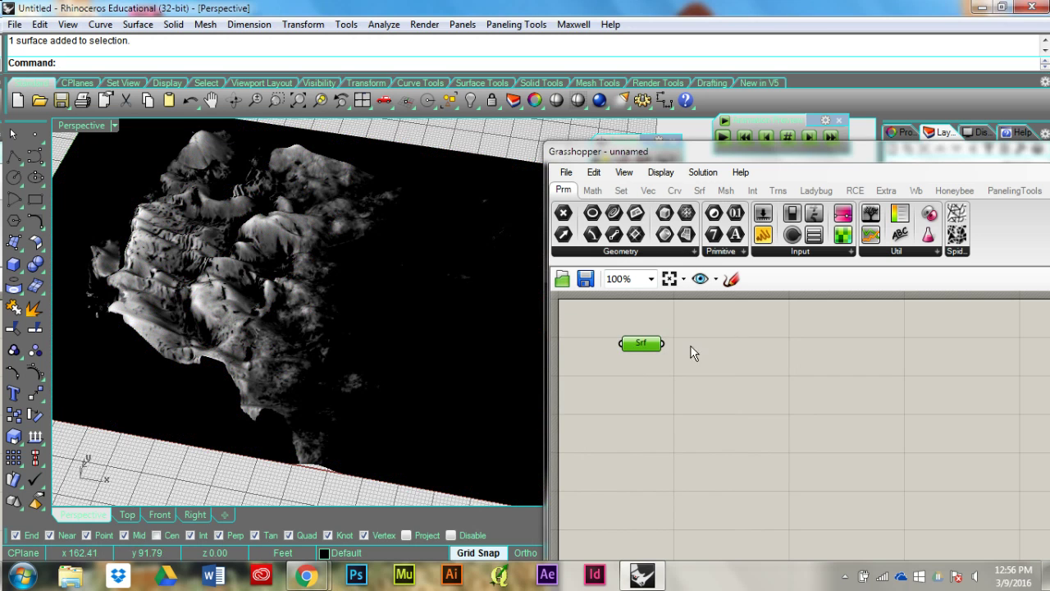
{"action": "left_click_drag", "start_coordinate": [650, 344], "coordinate": [637, 345]}
{"action": "left_click", "coordinate": [734, 356]}
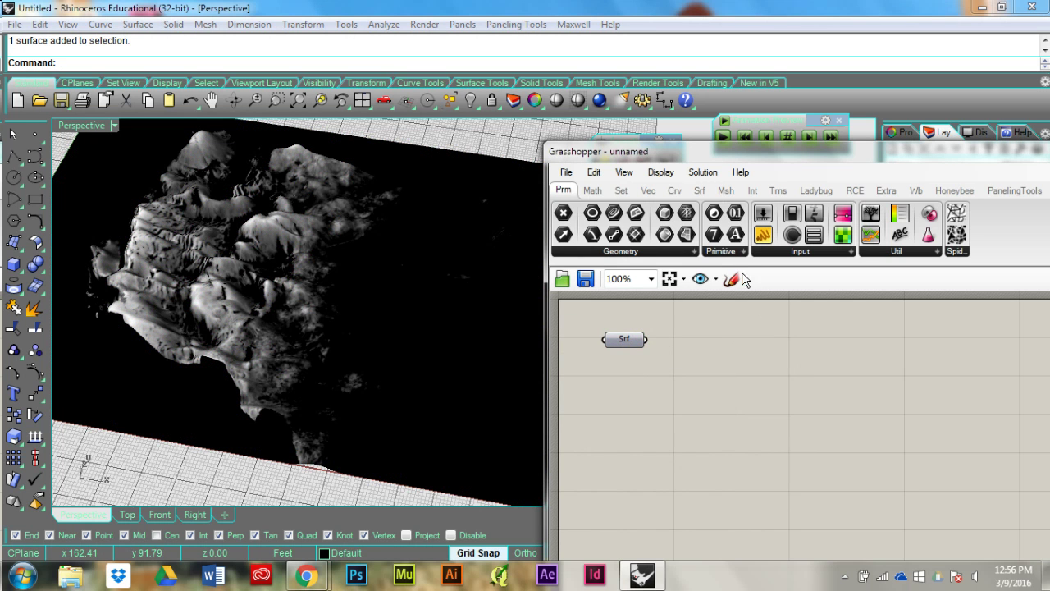
Step: Add a Divide Surface component and feed the Surface parameter into its surface input
{"action": "left_click", "coordinate": [699, 191]}
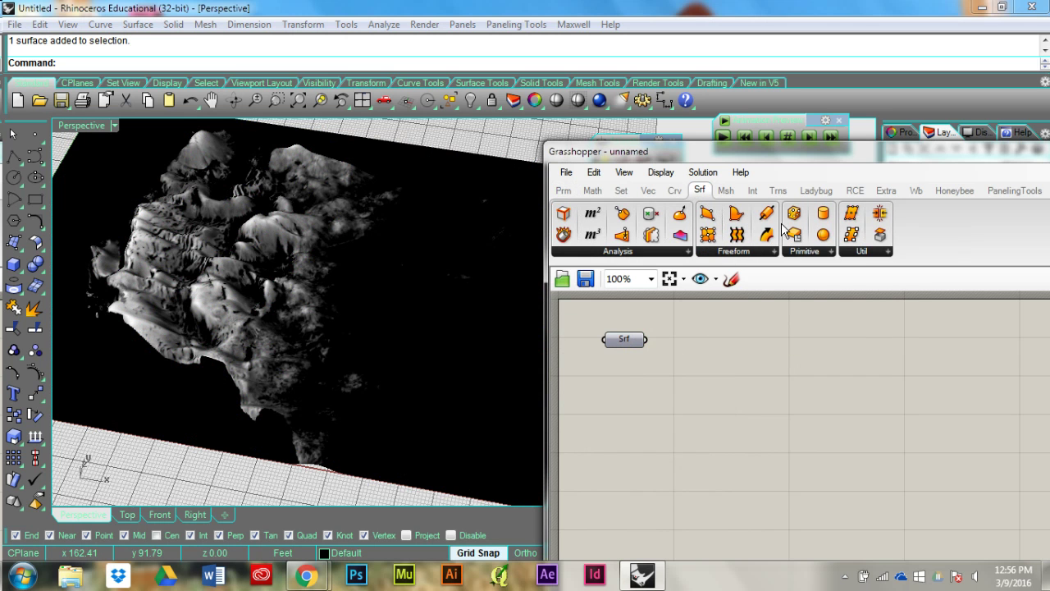
{"action": "left_click_drag", "start_coordinate": [851, 215], "coordinate": [765, 342]}
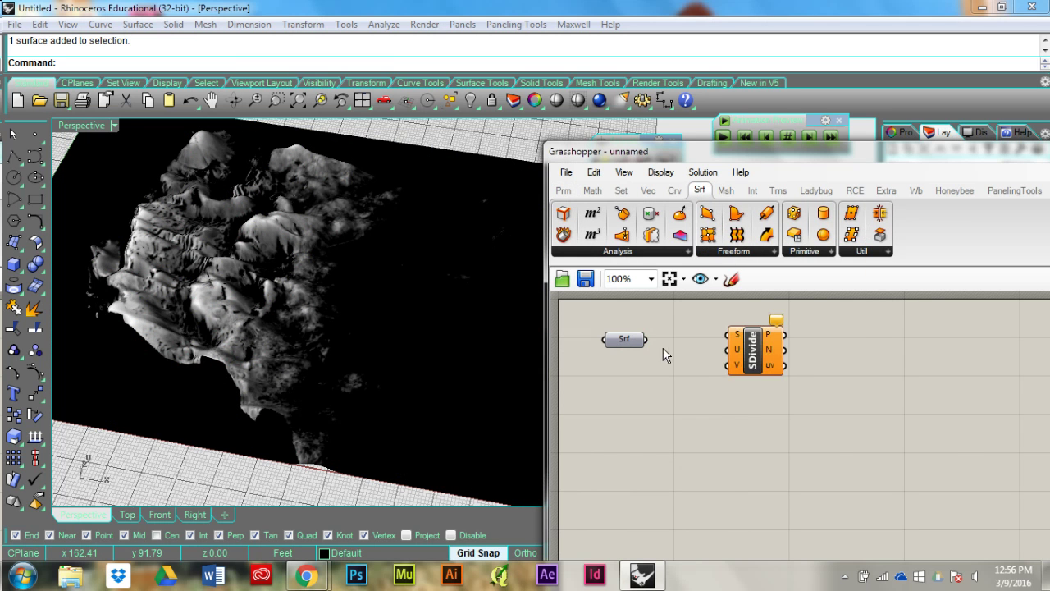
{"action": "left_click_drag", "start_coordinate": [647, 341], "coordinate": [717, 357]}
Step: Compare the default division points with the heightfield's surface grid, selecting and deselecting the surface
{"action": "right_click_drag", "start_coordinate": [408, 363], "coordinate": [287, 320]}
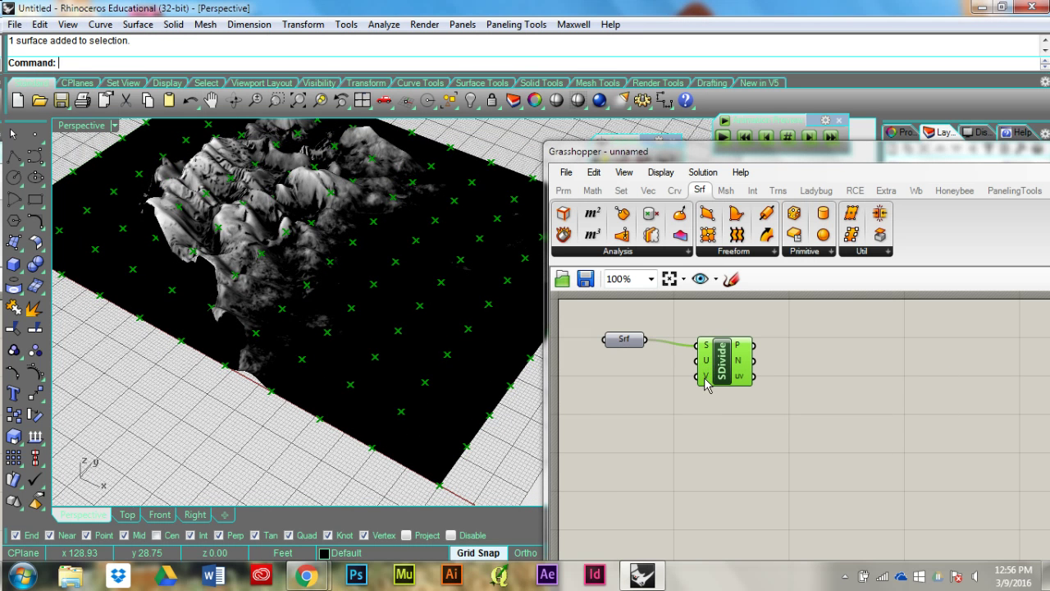
{"action": "left_click", "coordinate": [419, 364]}
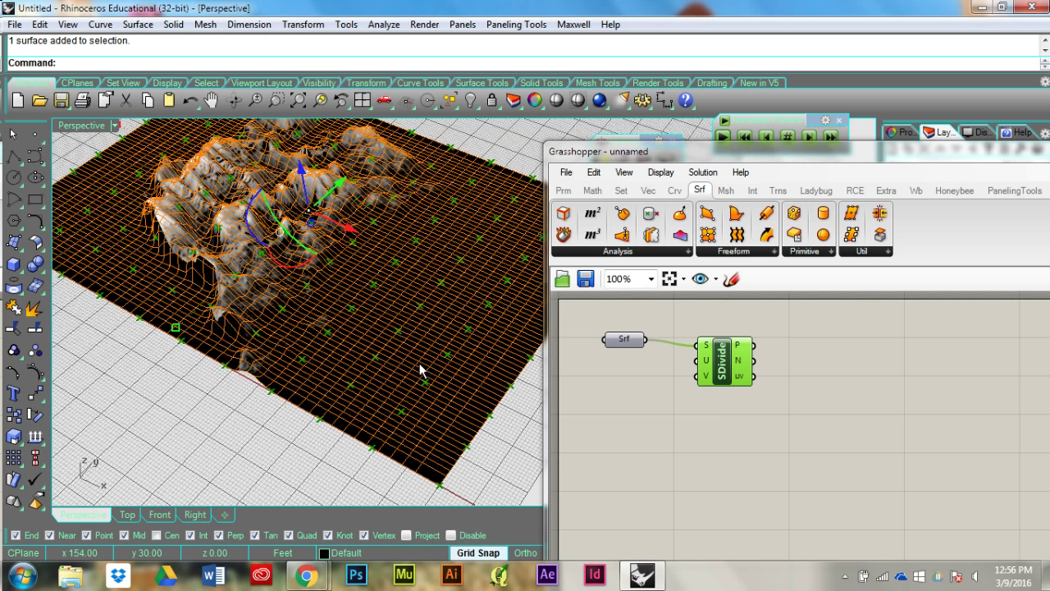
{"action": "left_click", "coordinate": [497, 475]}
{"action": "left_click", "coordinate": [476, 419]}
{"action": "double_click", "coordinate": [646, 358]}
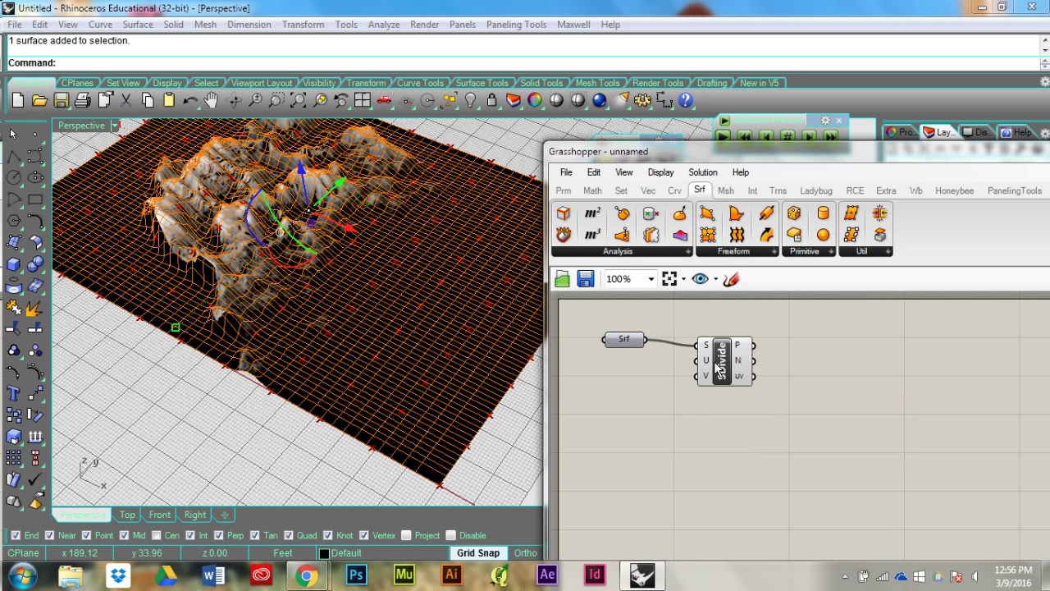
{"action": "left_click", "coordinate": [499, 476]}
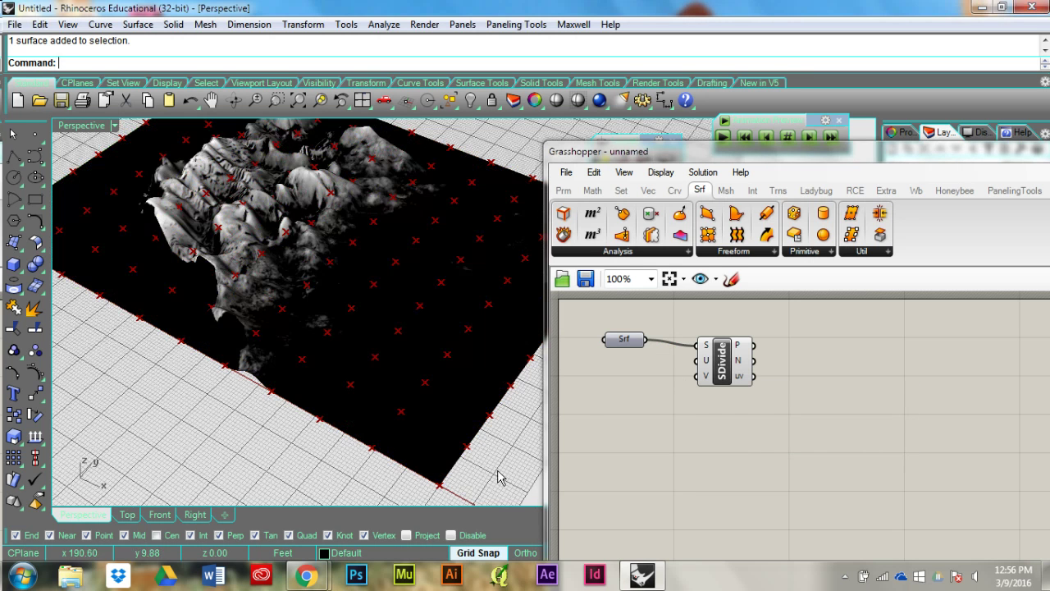
Step: Add a number slider set to 72 and connect it to the Divide Surface U count input
{"action": "double_click", "coordinate": [643, 388]}
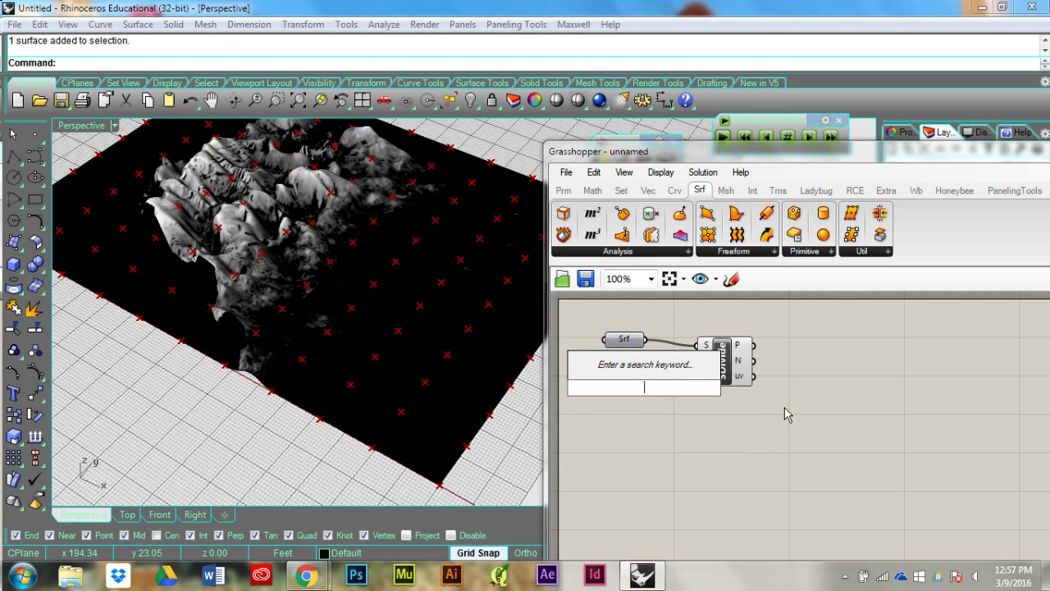
{"action": "type", "text": "72"}
{"action": "key", "text": "Return"}
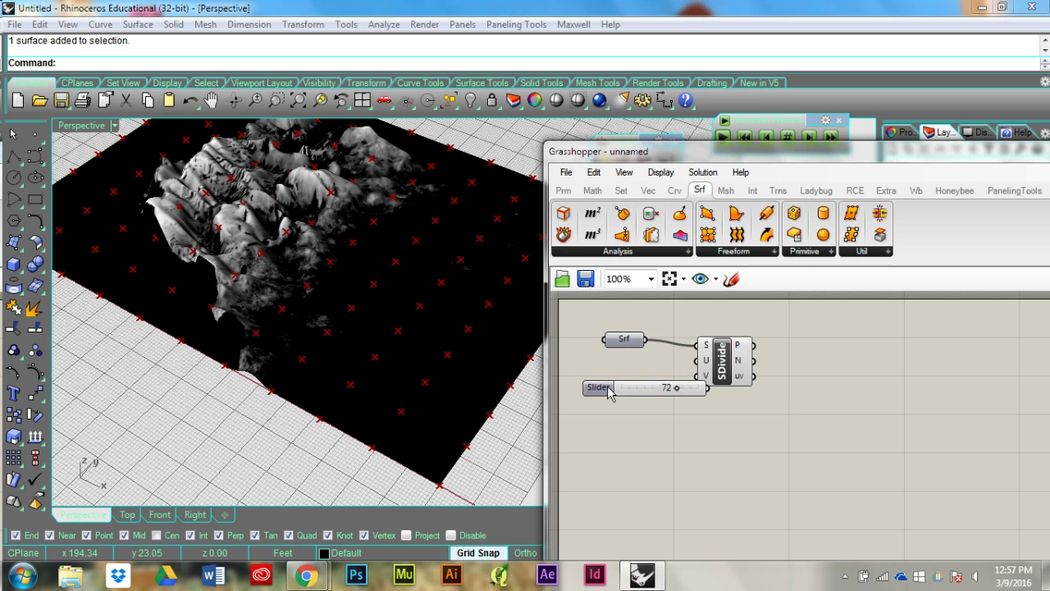
{"action": "left_click_drag", "start_coordinate": [609, 392], "coordinate": [574, 371]}
{"action": "left_click_drag", "start_coordinate": [669, 367], "coordinate": [743, 358]}
Step: Add a number slider set to 48 and connect it to the Divide Surface V count input
{"action": "left_click", "coordinate": [649, 402]}
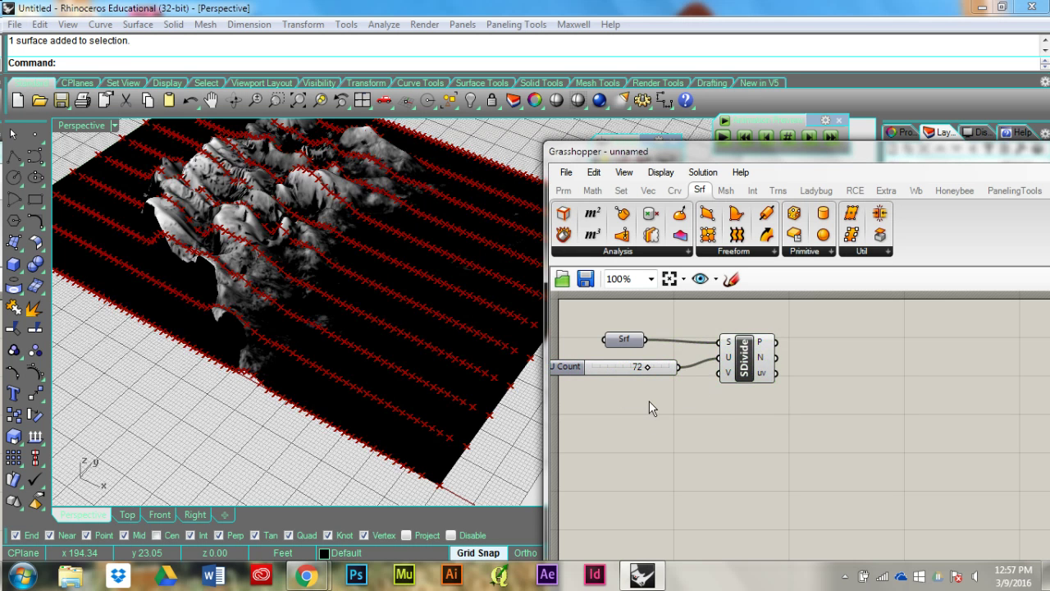
{"action": "double_click", "coordinate": [649, 400]}
{"action": "type", "text": "48"}
{"action": "key", "text": "Return"}
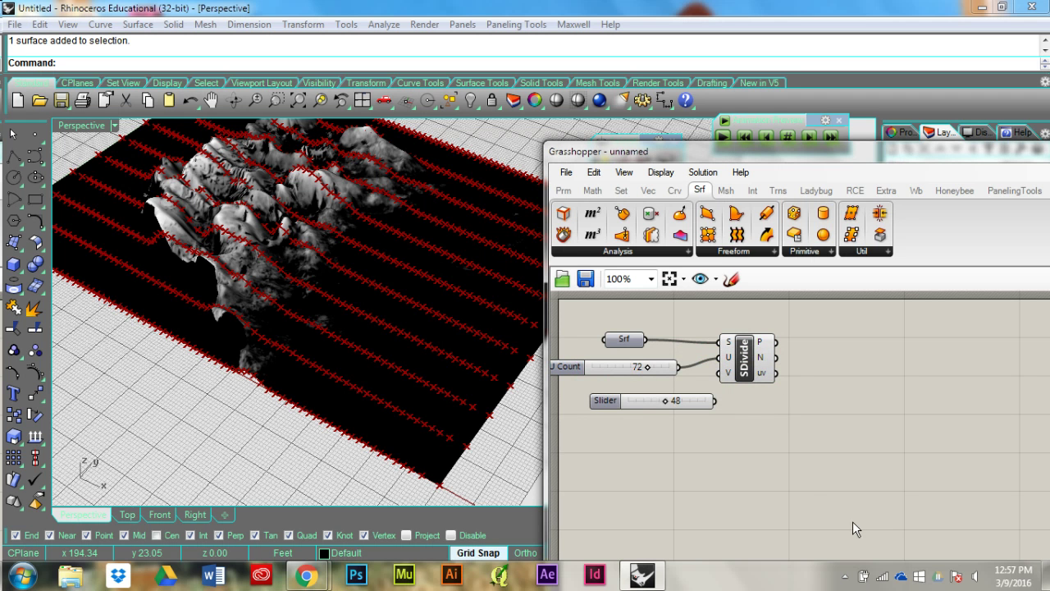
{"action": "left_click_drag", "start_coordinate": [720, 398], "coordinate": [794, 388]}
{"action": "left_click", "coordinate": [750, 377]}
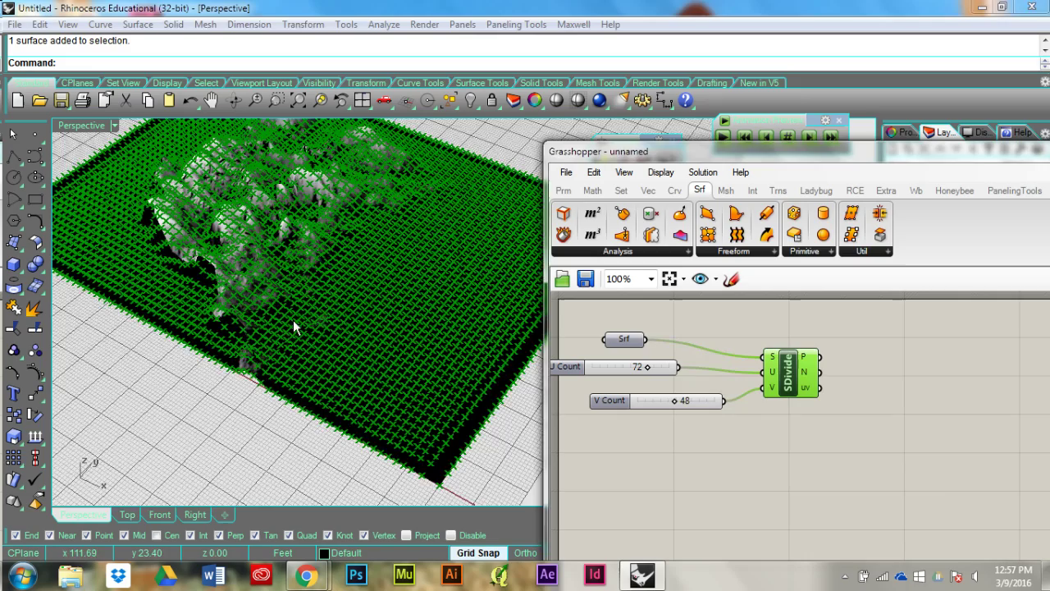
Step: Examine how the 72 x 48 division points fall on the heightfield's surface grid, close up and from a distance
{"action": "right_click_drag", "start_coordinate": [292, 320], "coordinate": [399, 414]}
{"action": "right_click_drag", "start_coordinate": [385, 366], "coordinate": [315, 323]}
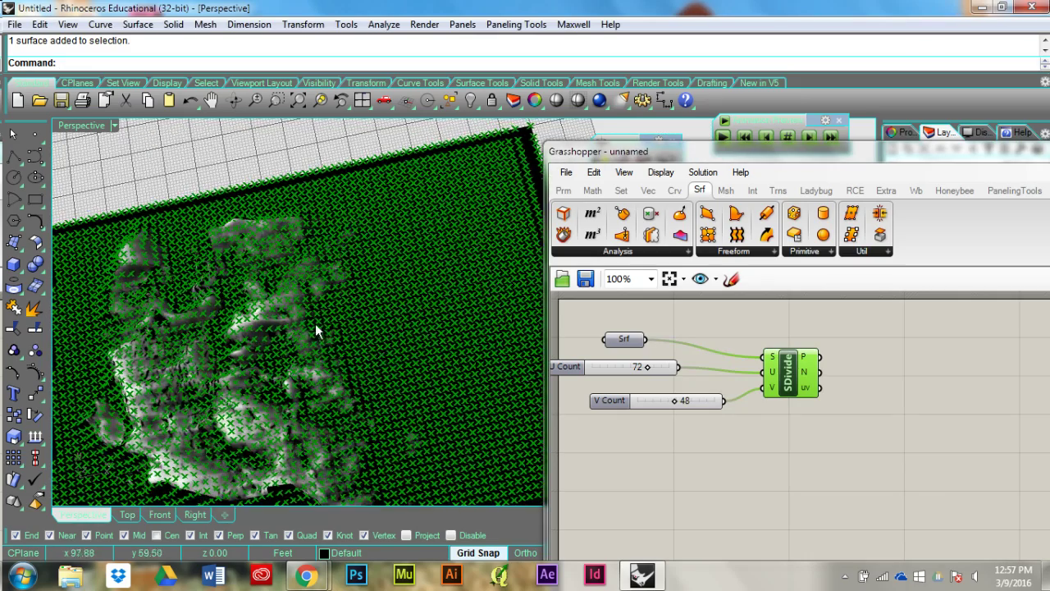
{"action": "left_click", "coordinate": [287, 313]}
{"action": "scroll", "coordinate": [242, 308], "scroll_direction": "up", "scroll_amount": 6}
{"action": "scroll", "coordinate": [242, 308], "scroll_direction": "down", "scroll_amount": 8}
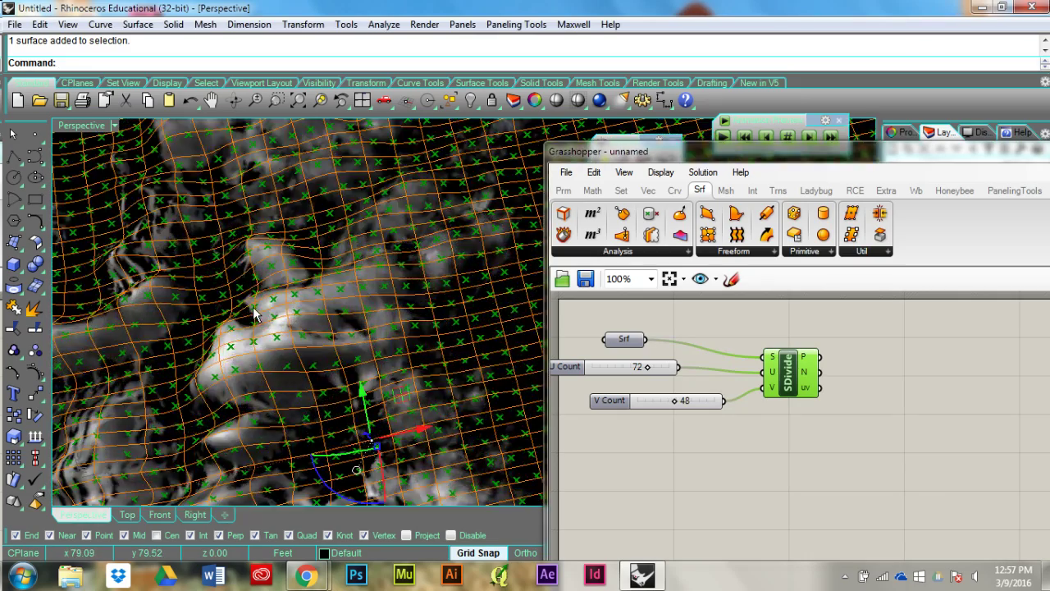
{"action": "right_click_drag", "start_coordinate": [190, 303], "coordinate": [271, 279]}
{"action": "scroll", "coordinate": [271, 279], "scroll_direction": "up", "scroll_amount": 3}
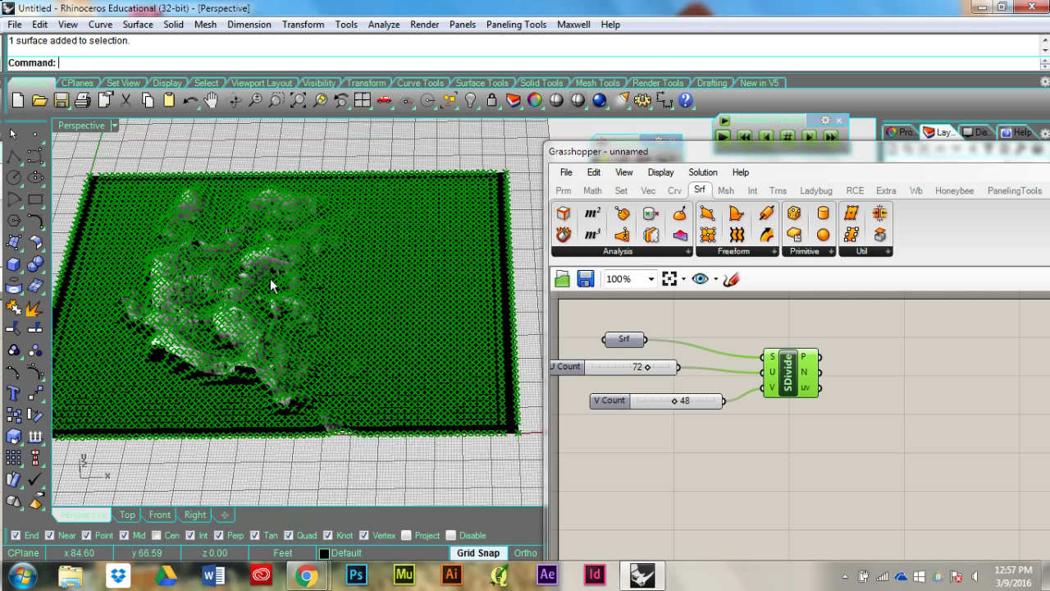
{"action": "right_click_drag", "start_coordinate": [337, 361], "coordinate": [292, 285]}
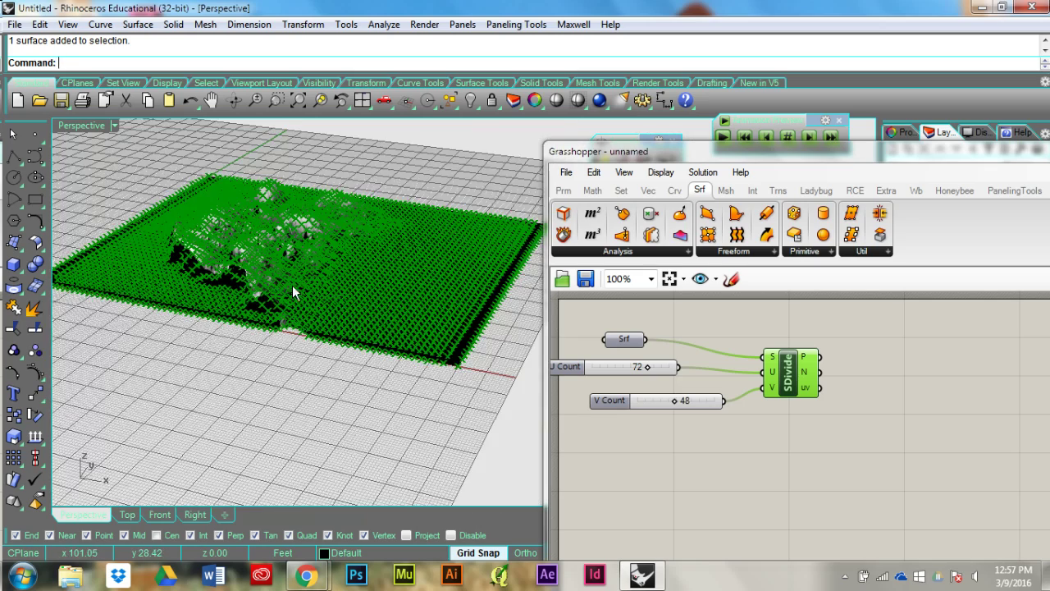
Step: Turn off the Divide Surface component's preview and view the textured heightfield from a lower angle
{"action": "middle_click", "coordinate": [783, 381]}
{"action": "left_click", "coordinate": [833, 334]}
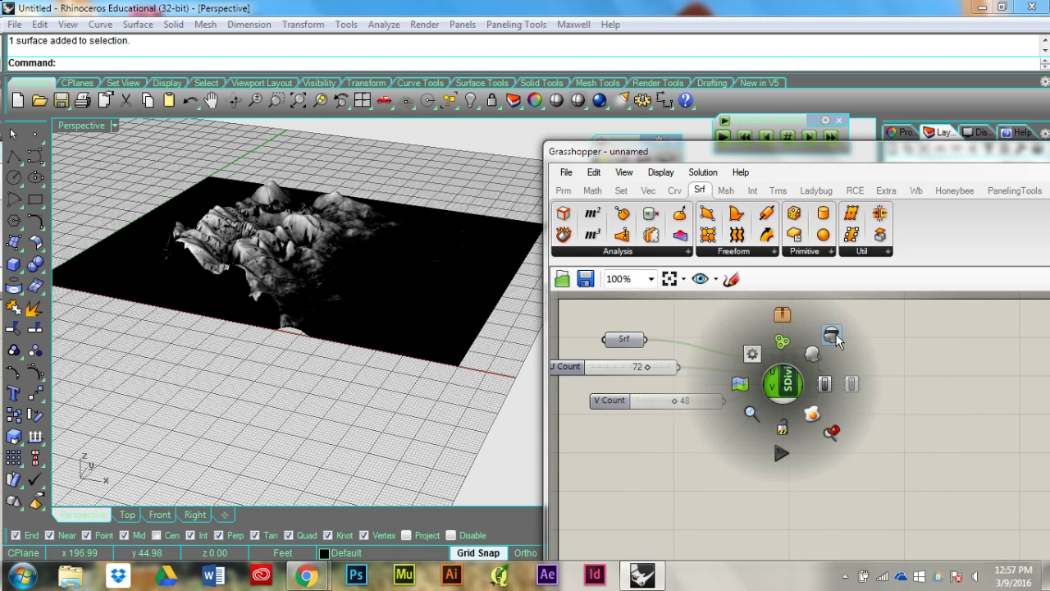
{"action": "right_click_drag", "start_coordinate": [371, 286], "coordinate": [346, 252]}
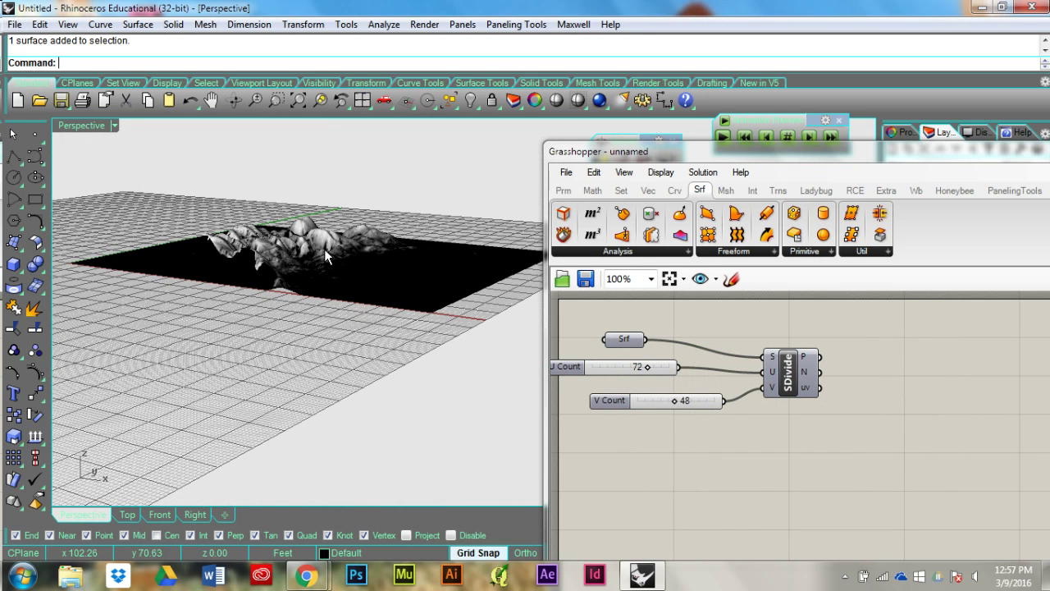
Step: Examine the heightfield's relief close up from low and raised viewing angles
{"action": "double_click", "coordinate": [913, 356]}
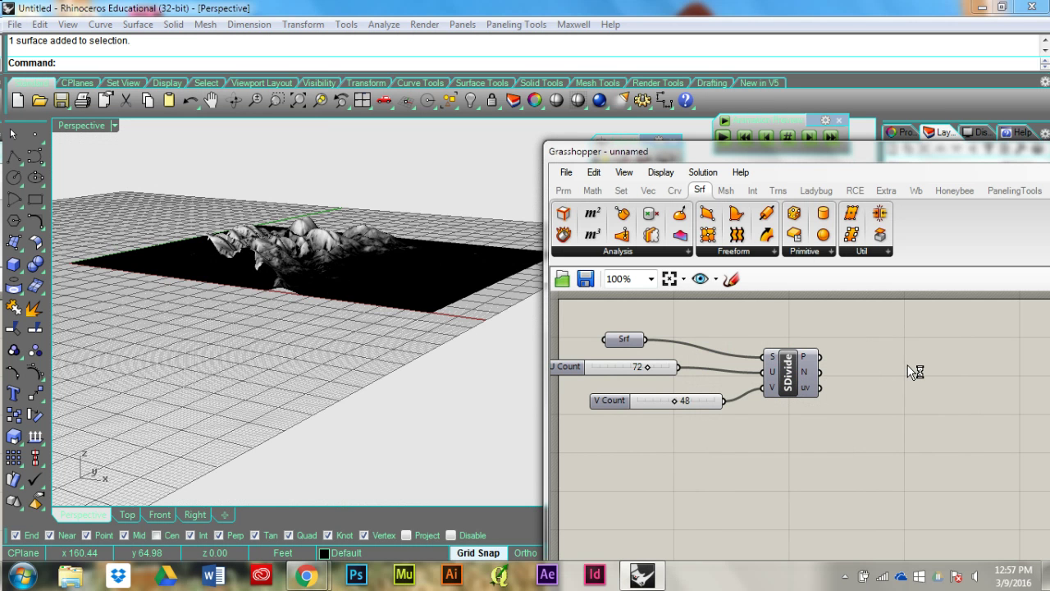
{"action": "right_click_drag", "start_coordinate": [485, 331], "coordinate": [318, 252]}
{"action": "scroll", "coordinate": [320, 254], "scroll_direction": "up", "scroll_amount": 3}
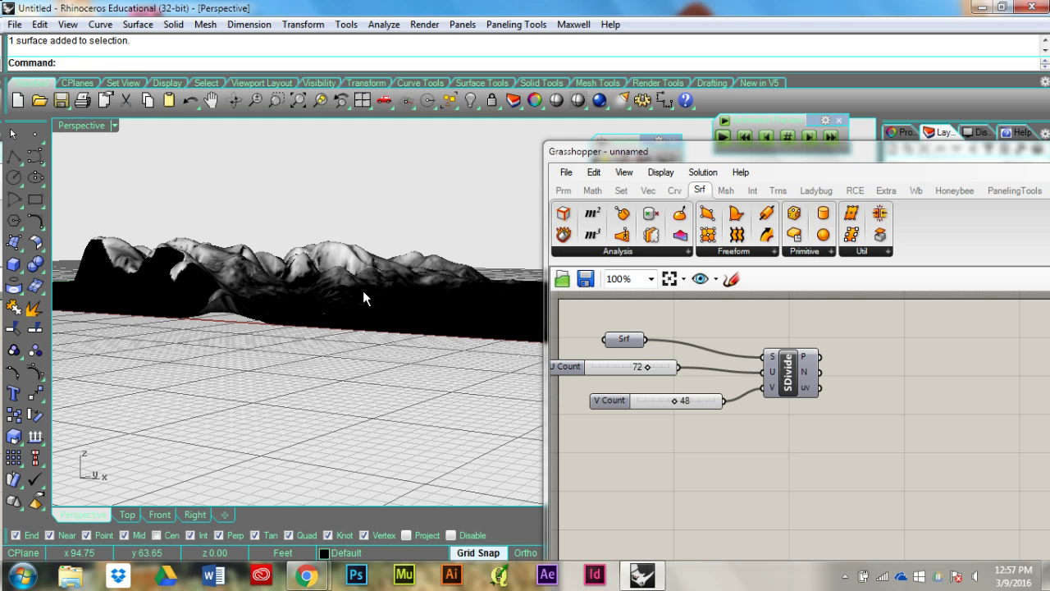
{"action": "right_click_drag", "start_coordinate": [368, 289], "coordinate": [862, 428]}
{"action": "left_click_drag", "start_coordinate": [795, 392], "coordinate": [794, 364]}
{"action": "left_click", "coordinate": [766, 375]}
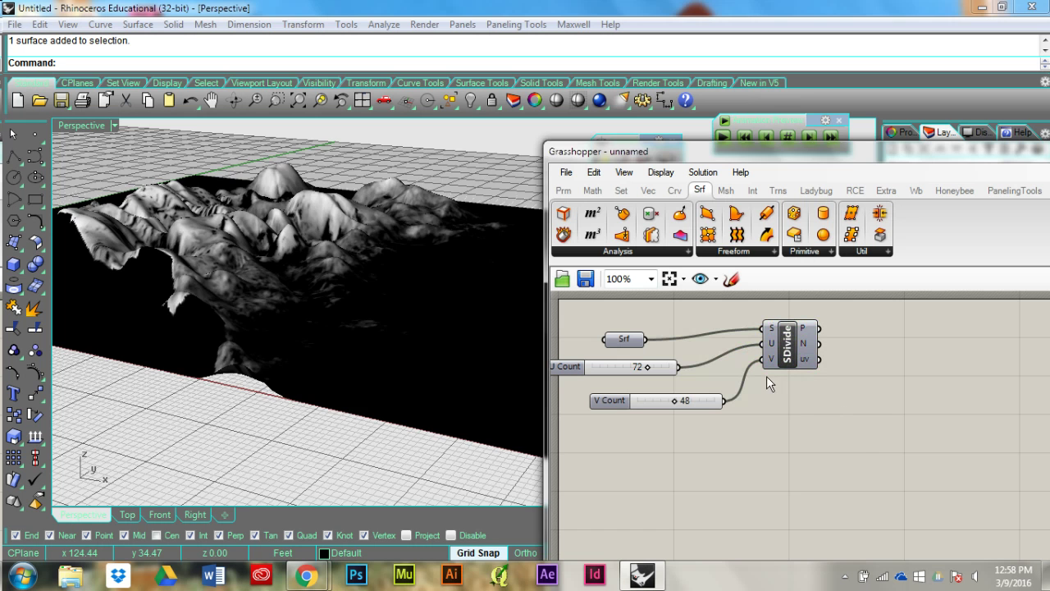
{"action": "right_click_drag", "start_coordinate": [281, 375], "coordinate": [251, 266]}
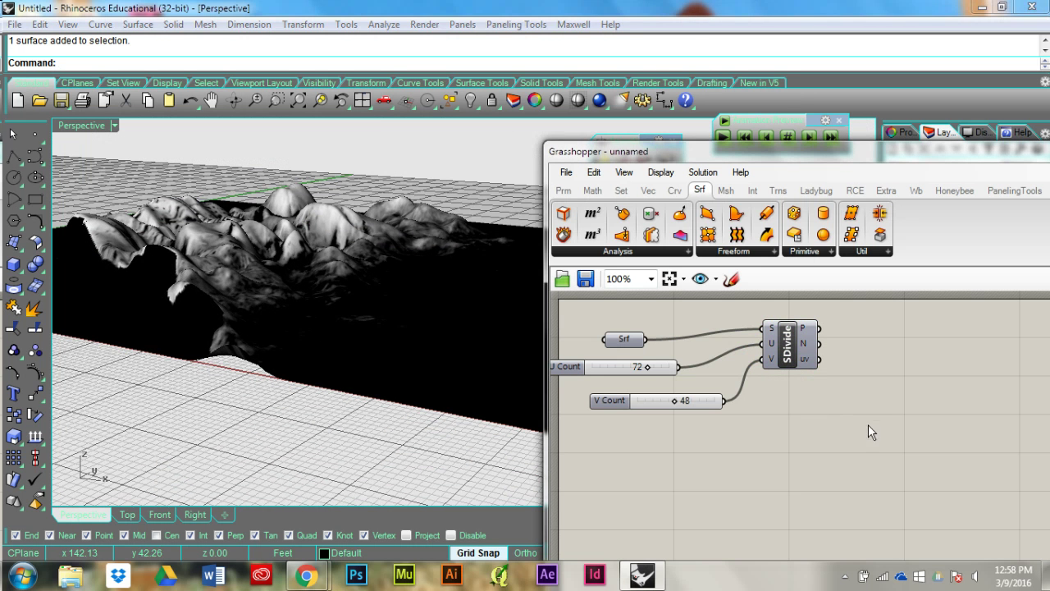
Step: Flatten the points output of the Divide Surface component
{"action": "left_click_drag", "start_coordinate": [778, 353], "coordinate": [781, 373]}
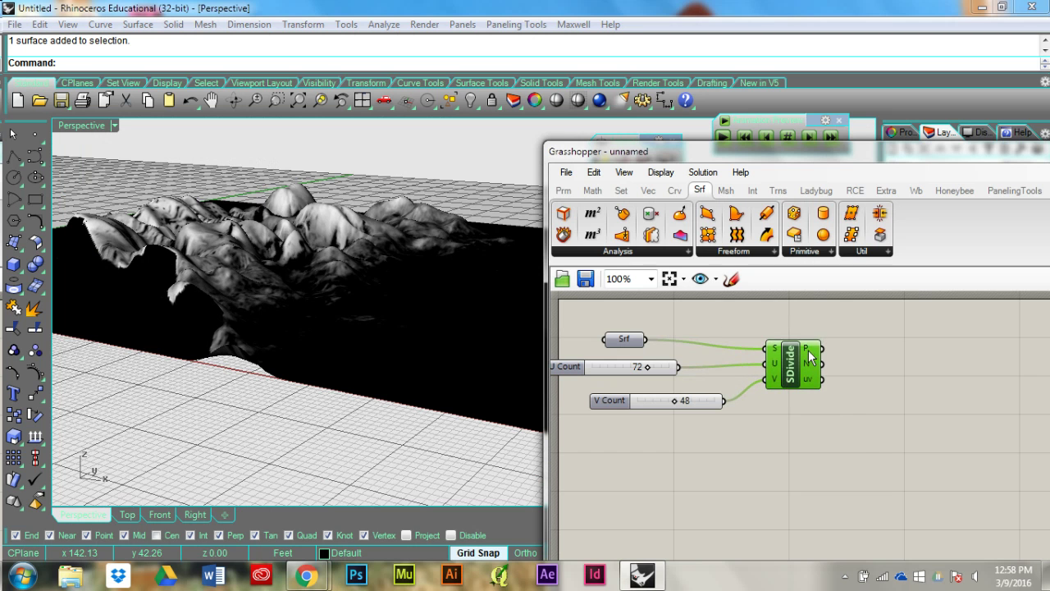
{"action": "right_click", "coordinate": [810, 349]}
{"action": "left_click", "coordinate": [953, 407]}
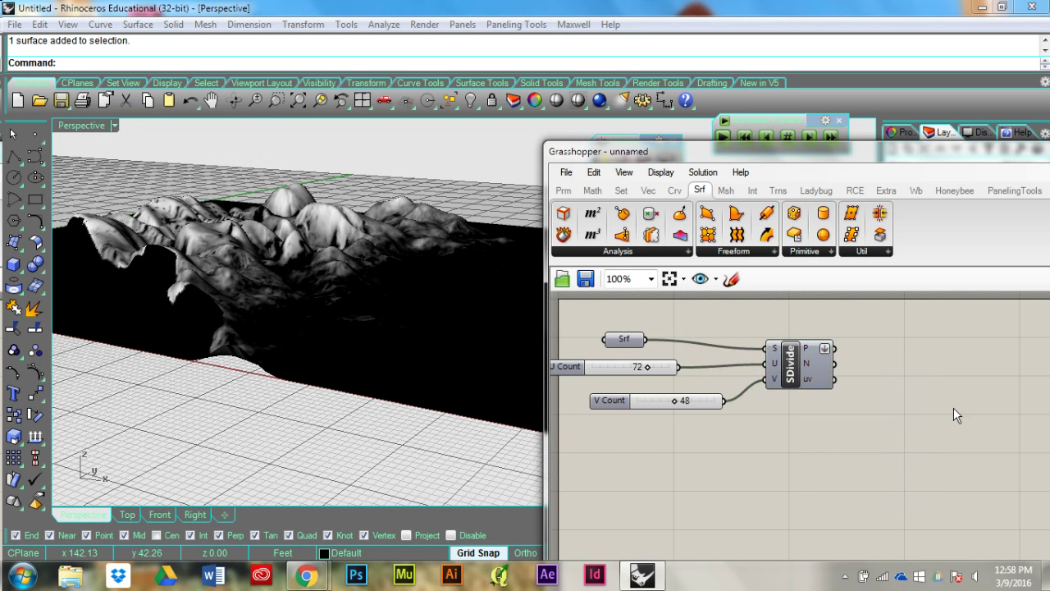
{"action": "right_click_drag", "start_coordinate": [953, 407], "coordinate": [876, 428]}
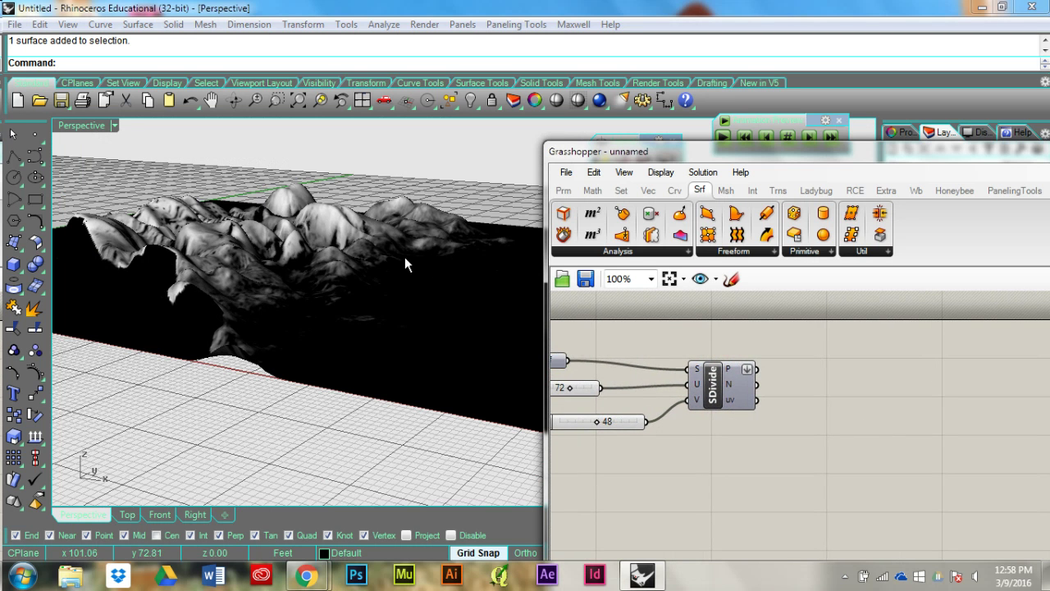
Step: Examine the heightfield's peaks and edge in close-up, from overhead and from an oblique angle
{"action": "mouse_move", "coordinate": [364, 267]}
{"action": "right_mouse_down"}
{"action": "mouse_move", "coordinate": [314, 244]}
{"action": "mouse_move", "coordinate": [348, 302]}
{"action": "mouse_move", "coordinate": [351, 282]}
{"action": "right_mouse_up"}
{"action": "scroll", "coordinate": [349, 283], "scroll_direction": "down", "scroll_amount": 3}
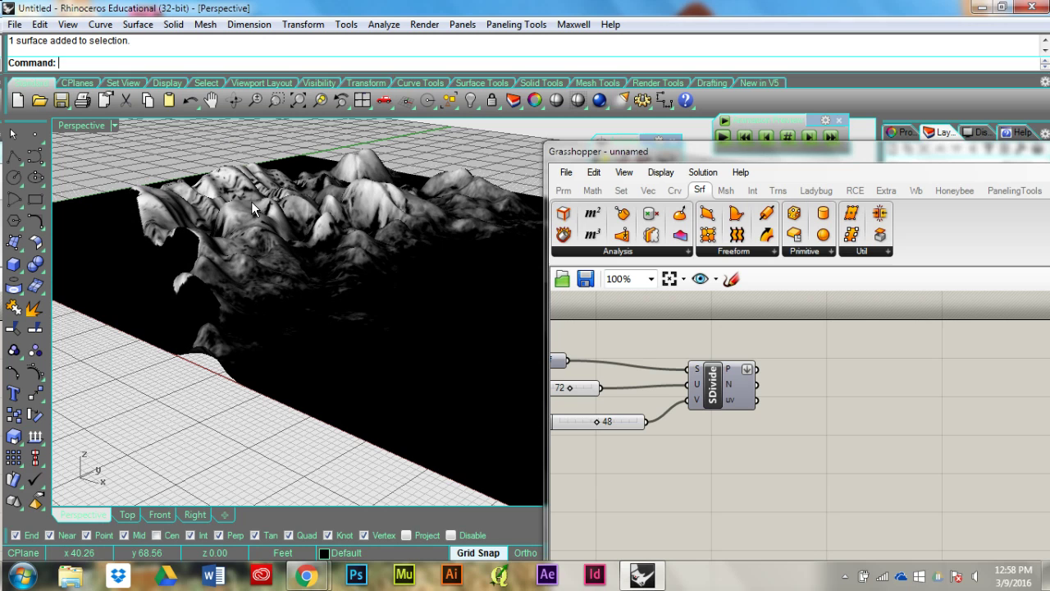
{"action": "scroll", "coordinate": [251, 201], "scroll_direction": "up", "scroll_amount": 3}
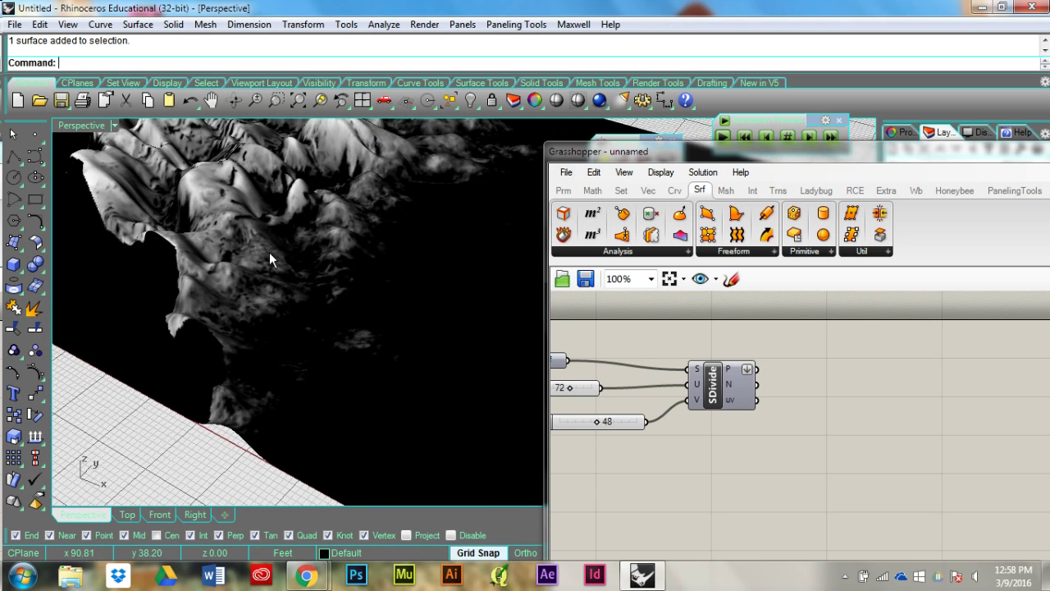
{"action": "scroll", "coordinate": [270, 252], "scroll_direction": "down", "scroll_amount": 5}
{"action": "right_click_drag", "start_coordinate": [275, 254], "coordinate": [381, 343]}
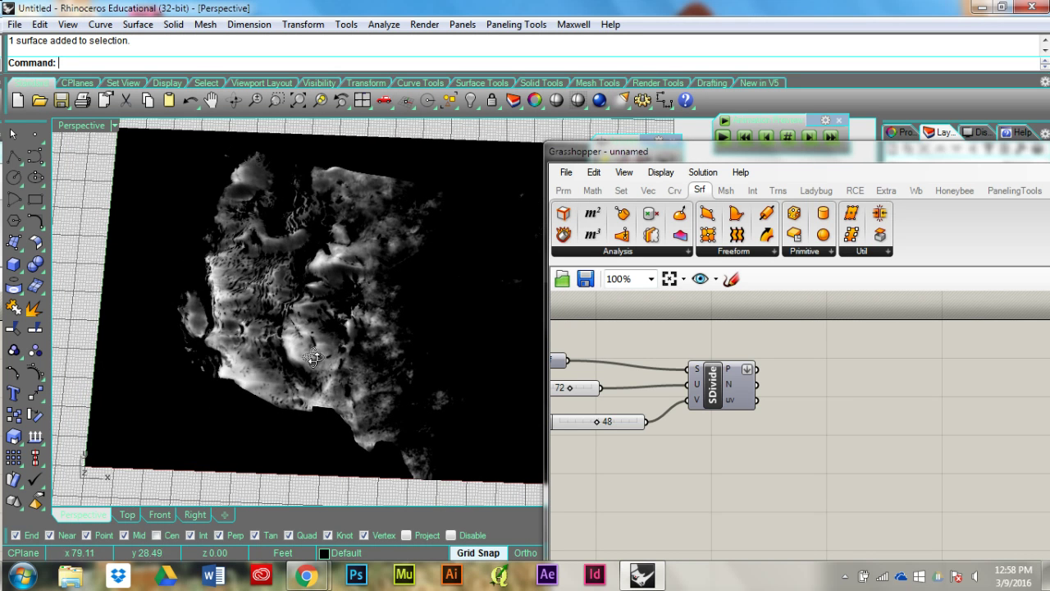
{"action": "right_click_drag", "start_coordinate": [313, 353], "coordinate": [297, 307]}
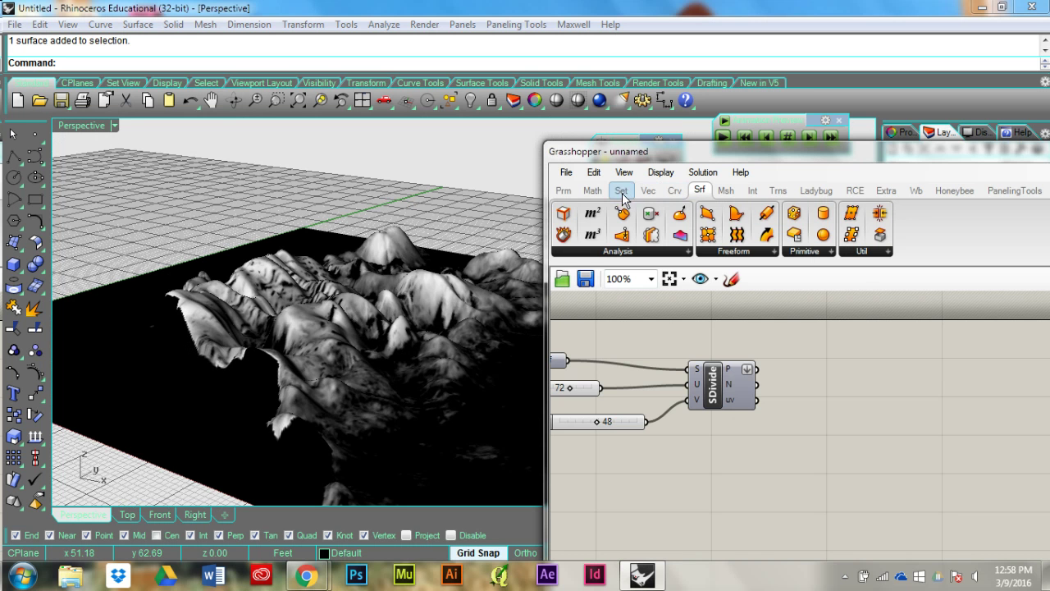
{"action": "left_click", "coordinate": [594, 191]}
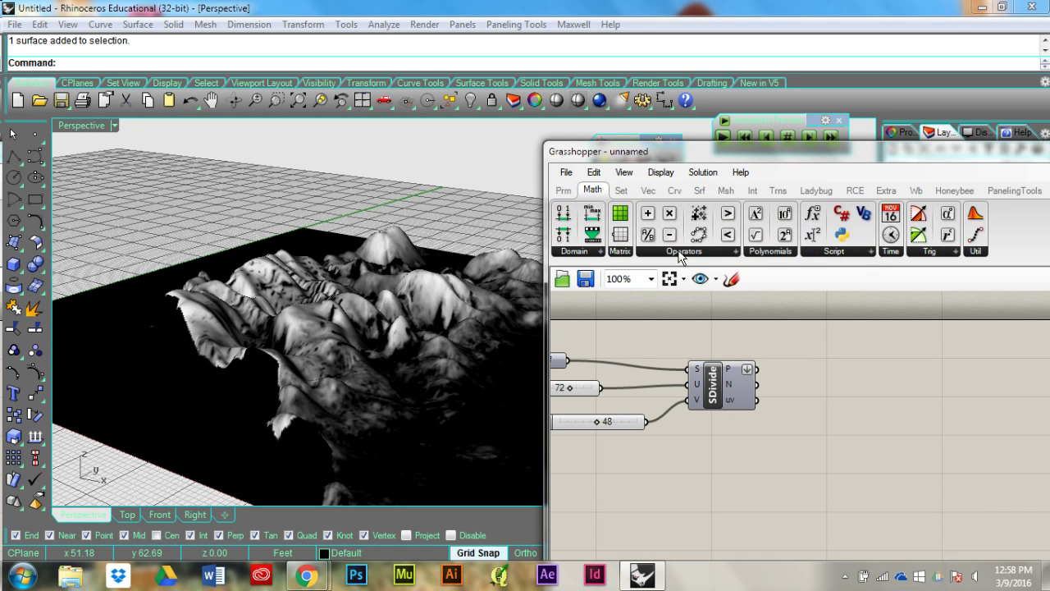
{"action": "left_click", "coordinate": [678, 251]}
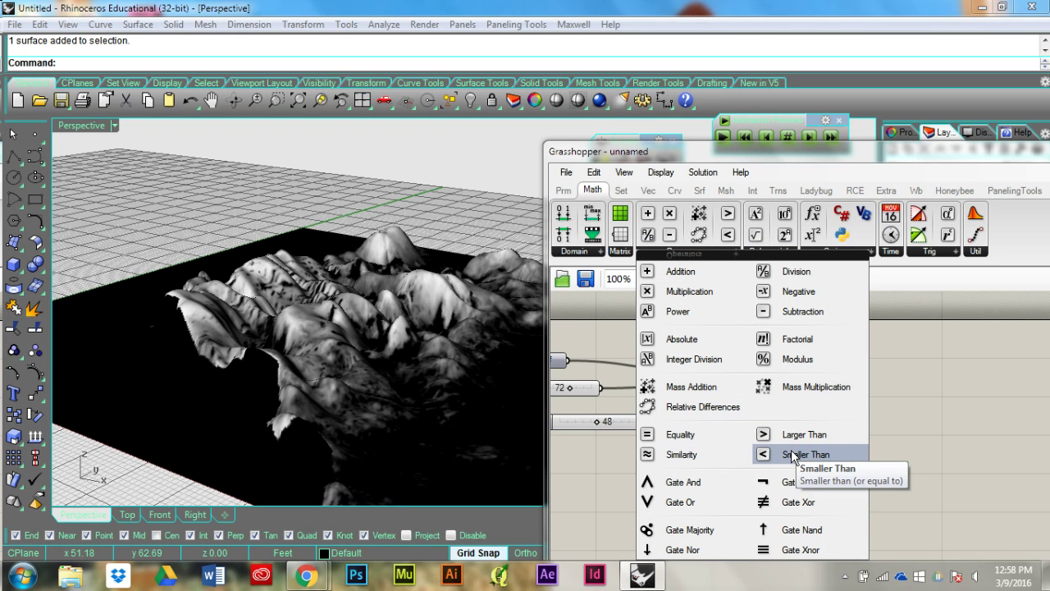
{"action": "left_click_drag", "start_coordinate": [794, 456], "coordinate": [915, 423]}
{"action": "right_click_drag", "start_coordinate": [814, 404], "coordinate": [783, 406]}
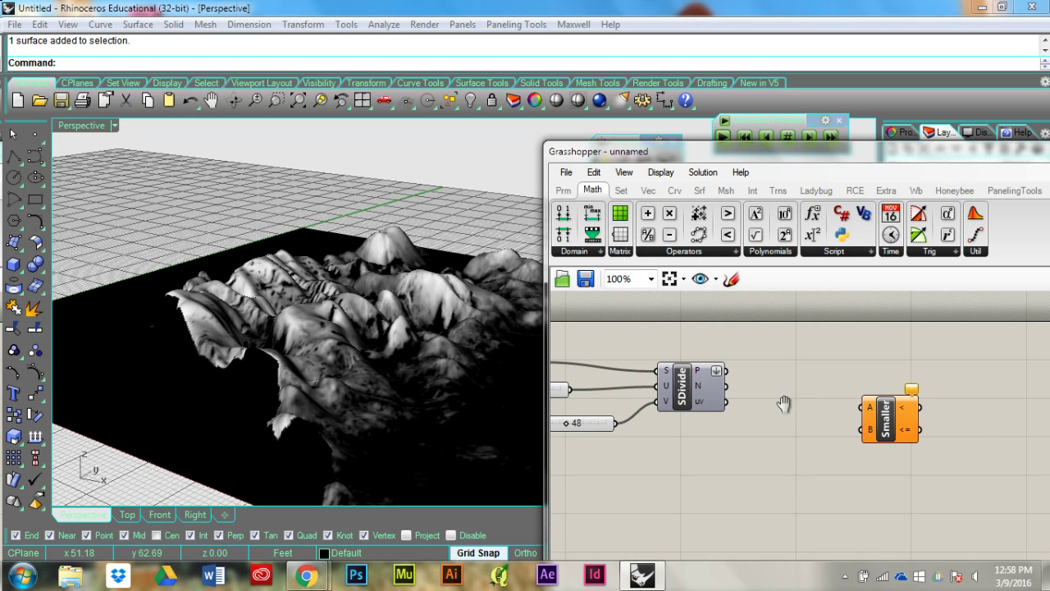
{"action": "left_click", "coordinate": [873, 418]}
{"action": "key", "text": "Delete"}
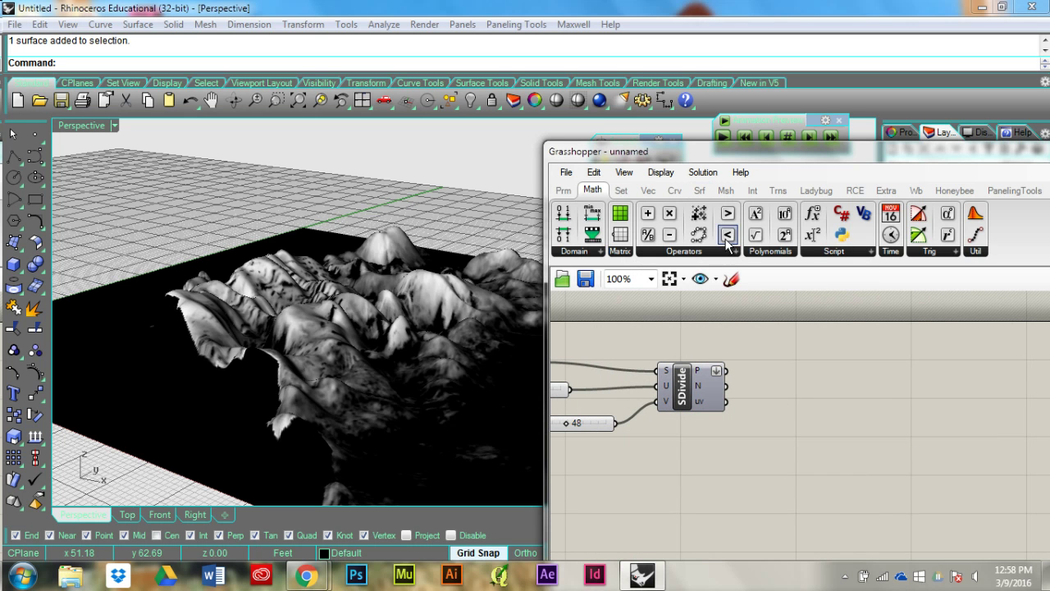
Step: Add Smaller Than and Deconstruct point components, and feed the Divide Surface points into the Deconstruct component
{"action": "left_click_drag", "start_coordinate": [727, 235], "coordinate": [864, 408]}
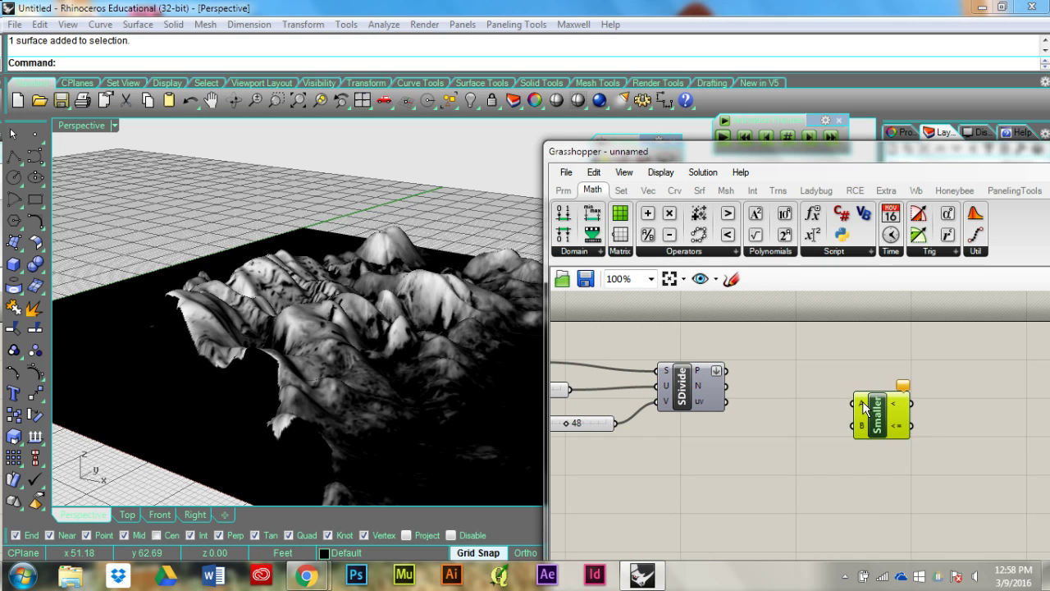
{"action": "left_click", "coordinate": [792, 376]}
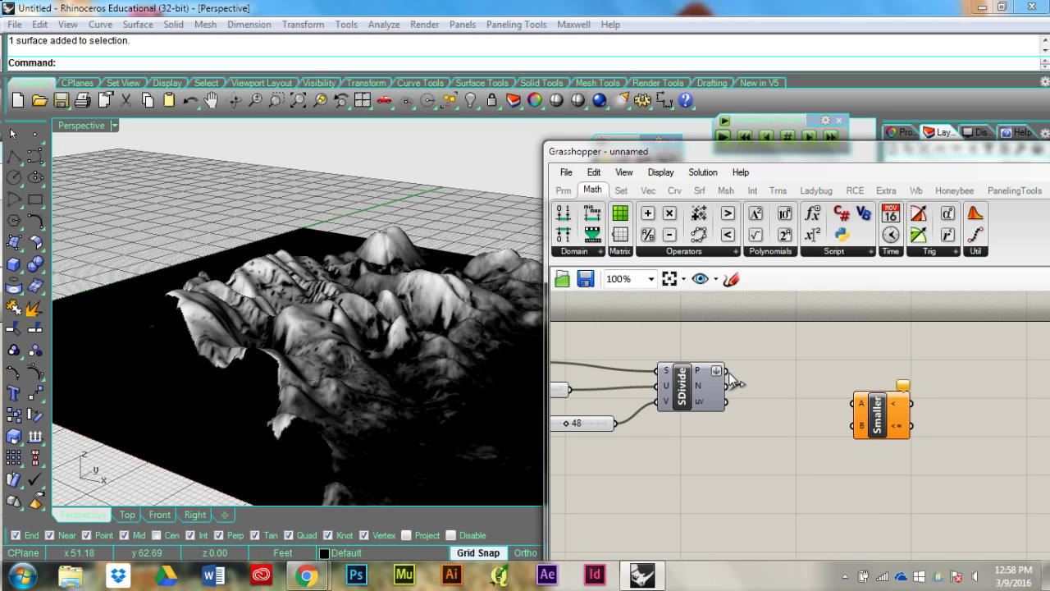
{"action": "left_click", "coordinate": [648, 191]}
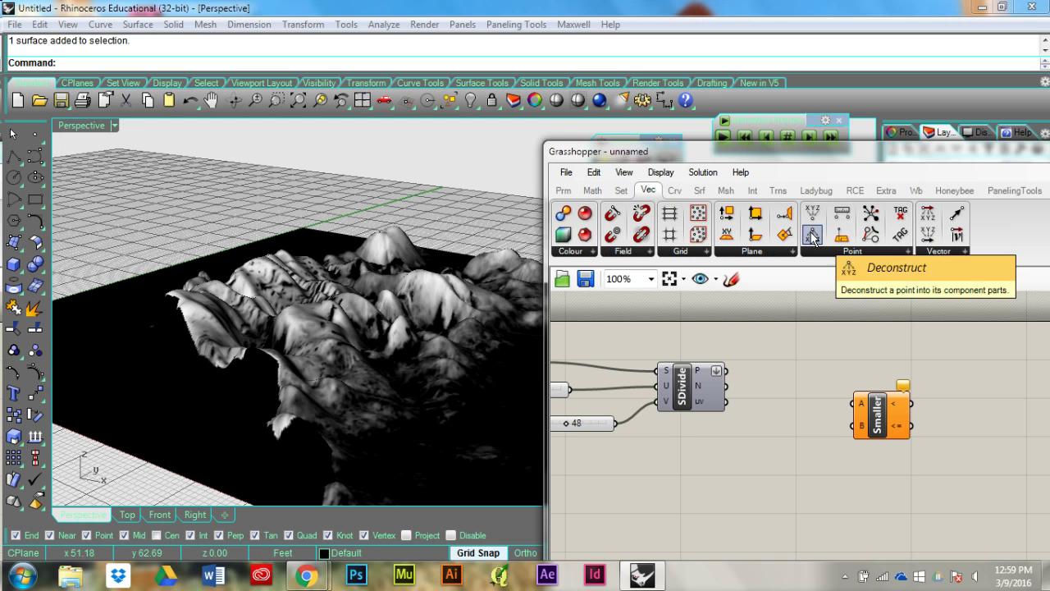
{"action": "left_click_drag", "start_coordinate": [812, 236], "coordinate": [815, 414]}
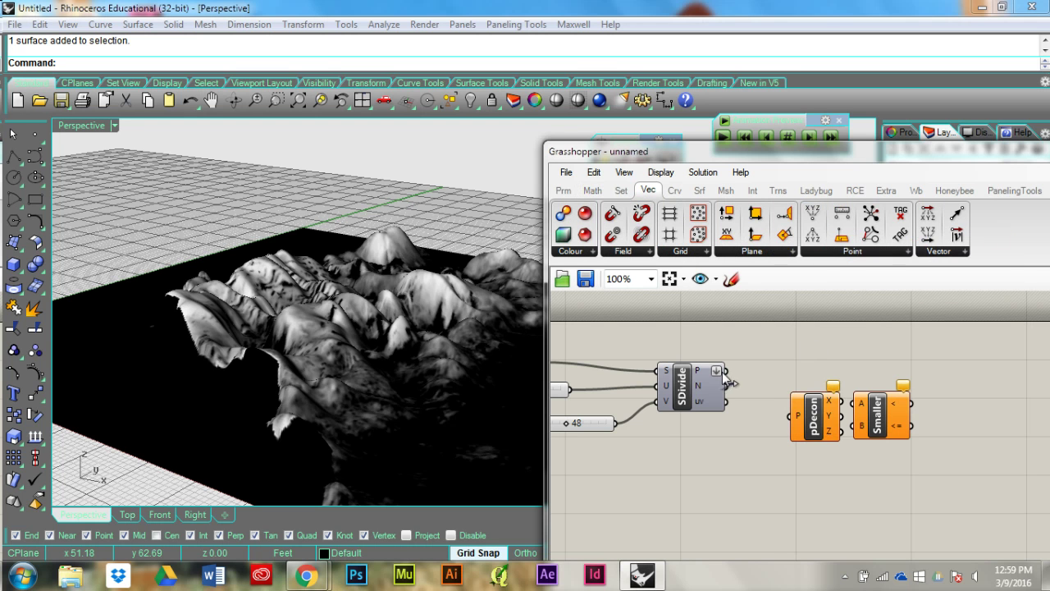
{"action": "left_click_drag", "start_coordinate": [725, 371], "coordinate": [807, 377]}
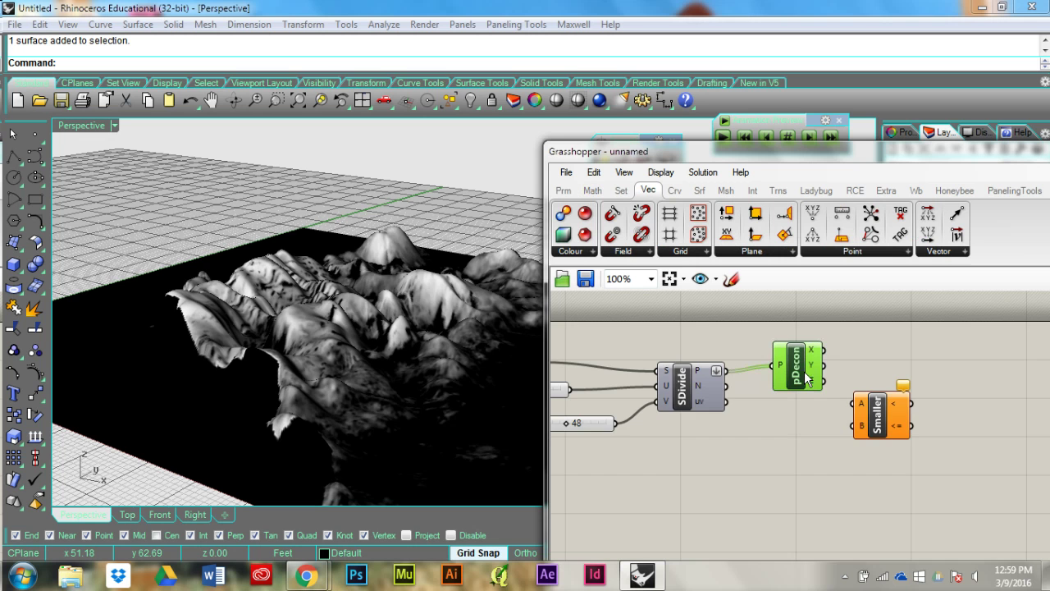
Step: Move the Smaller Than component beside Deconstruct and connect the points' Z output to its A input
{"action": "right_click_drag", "start_coordinate": [835, 379], "coordinate": [737, 379]}
{"action": "left_click_drag", "start_coordinate": [759, 400], "coordinate": [790, 386]}
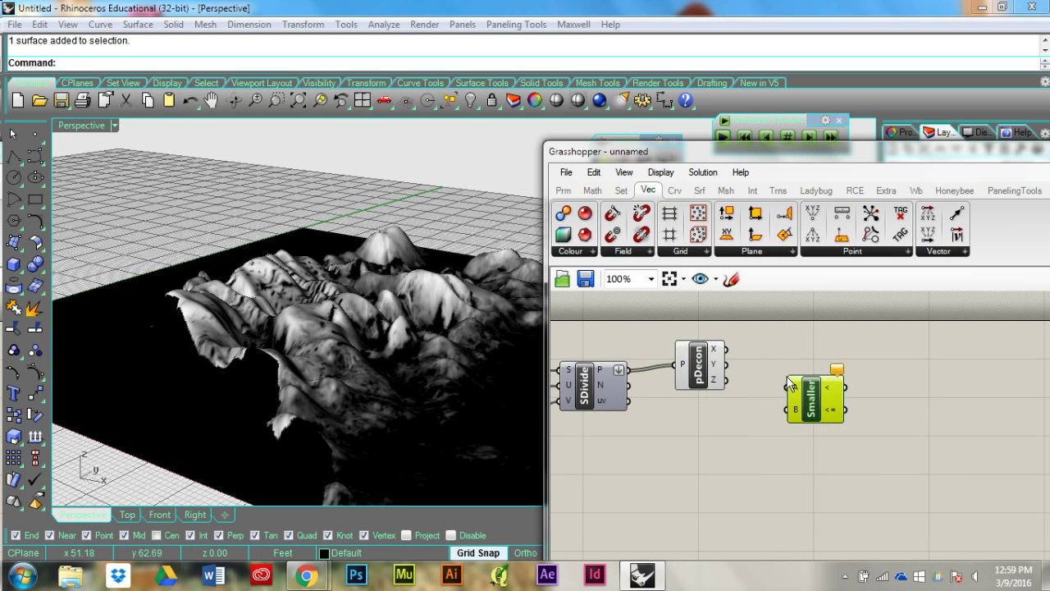
{"action": "left_click_drag", "start_coordinate": [725, 380], "coordinate": [789, 388]}
Step: Add a number slider set to 6, connect it to Smaller Than's B input, and inspect the less-than output
{"action": "double_click", "coordinate": [713, 418]}
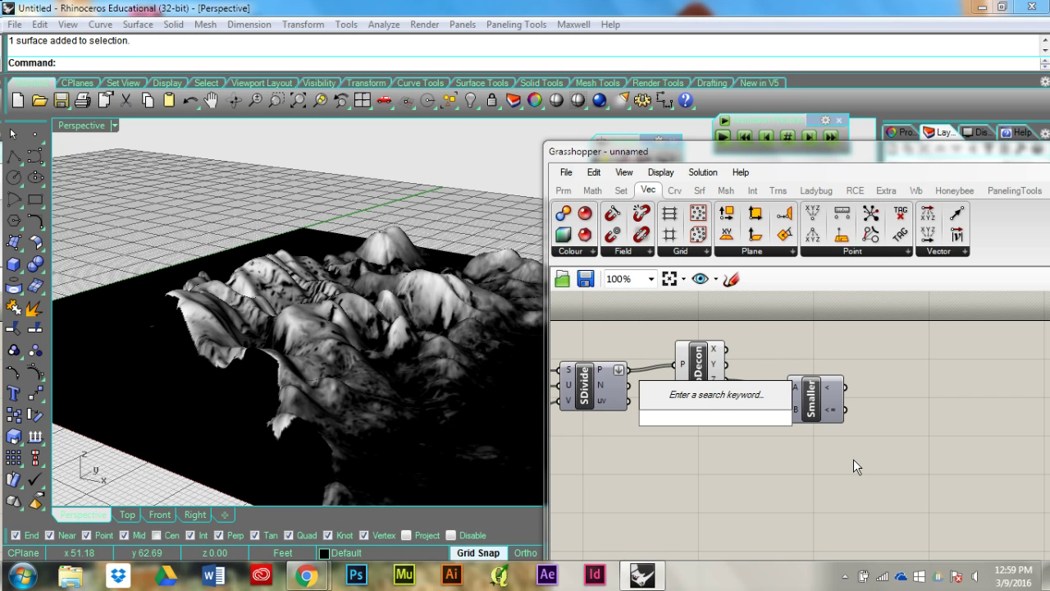
{"action": "type", "text": "6"}
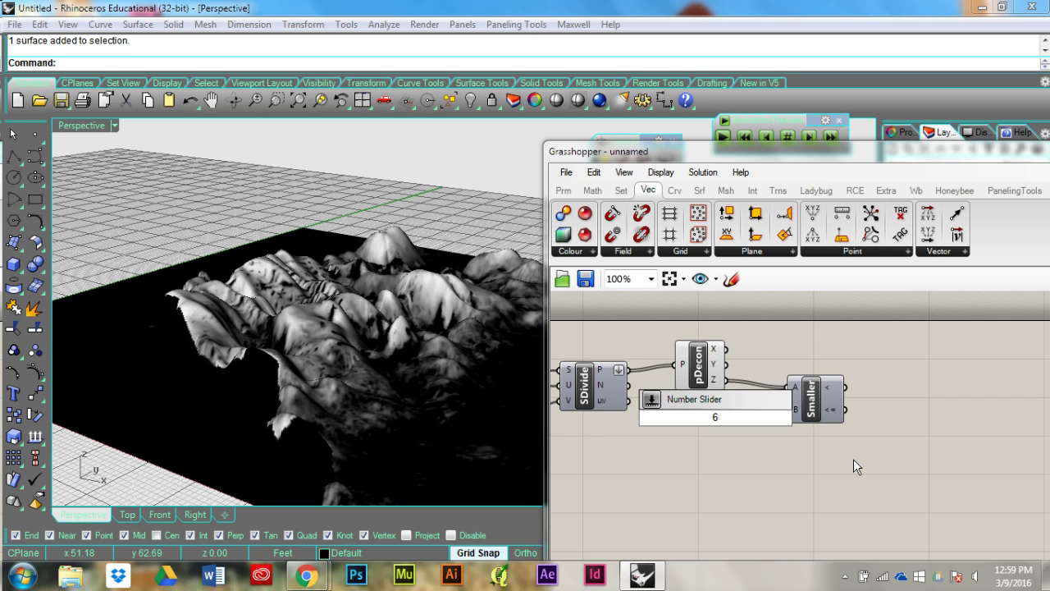
{"action": "key", "text": "Return"}
{"action": "left_click_drag", "start_coordinate": [771, 420], "coordinate": [735, 447]}
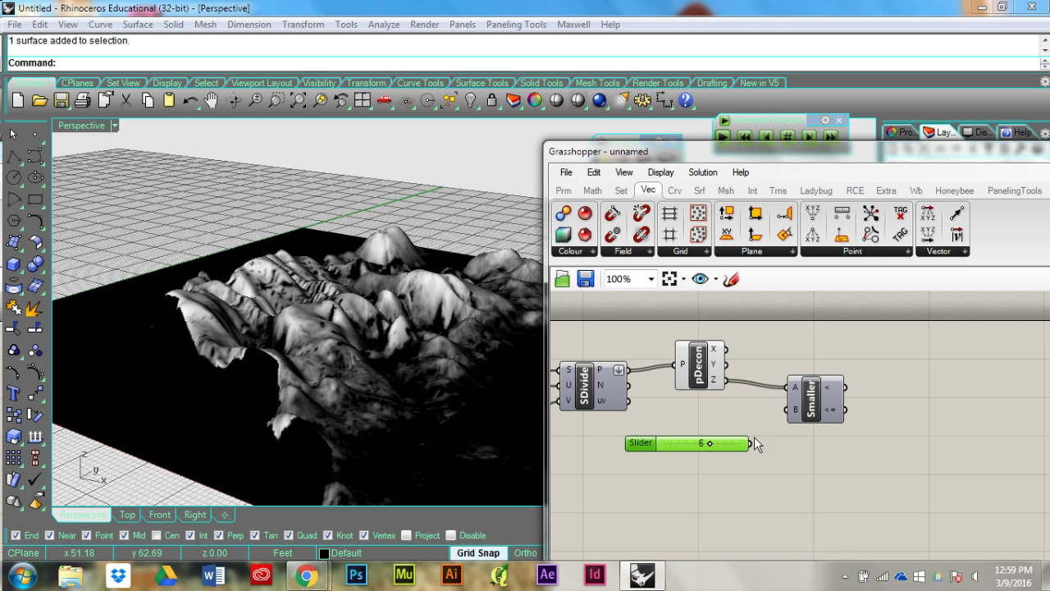
{"action": "left_click_drag", "start_coordinate": [753, 456], "coordinate": [845, 404]}
{"action": "right_click_drag", "start_coordinate": [858, 389], "coordinate": [832, 400]}
{"action": "left_click", "coordinate": [854, 382]}
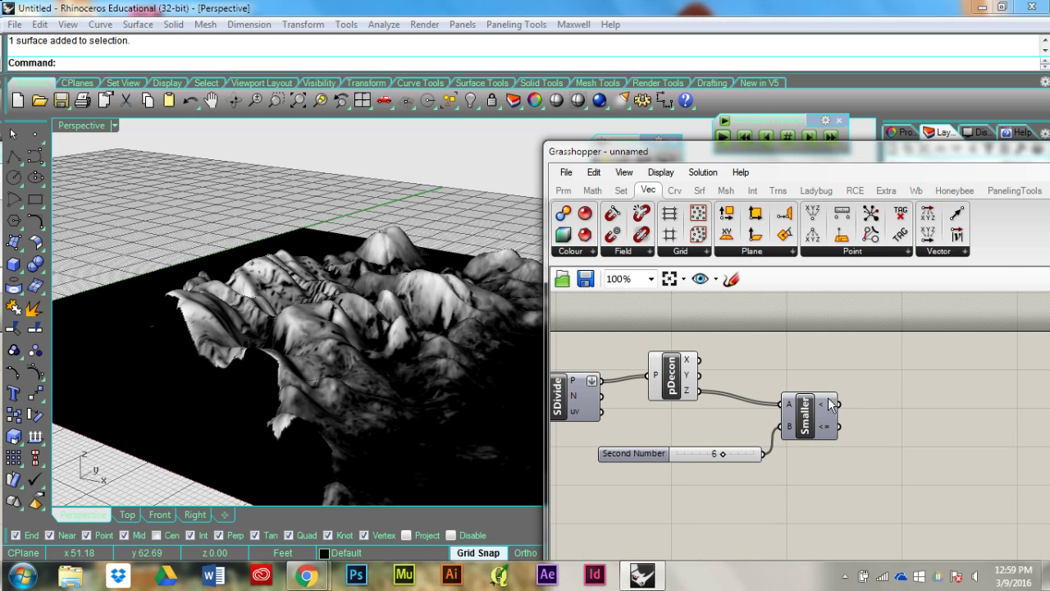
{"action": "mouse_move", "coordinate": [826, 410]}
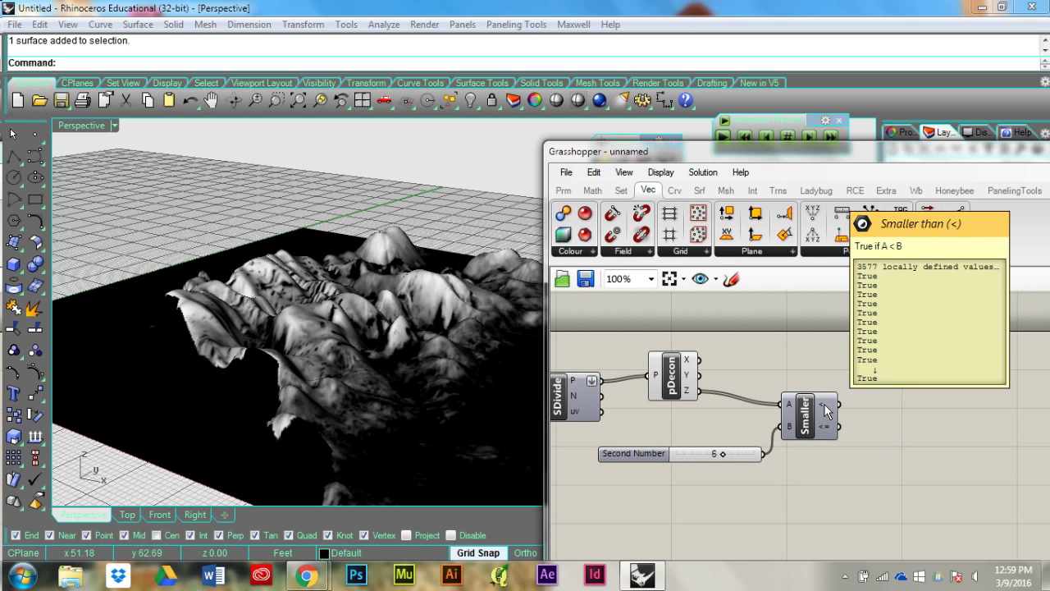
Step: Add a Dispatch component and connect the Divide Surface points output to its list input
{"action": "left_click", "coordinate": [621, 191]}
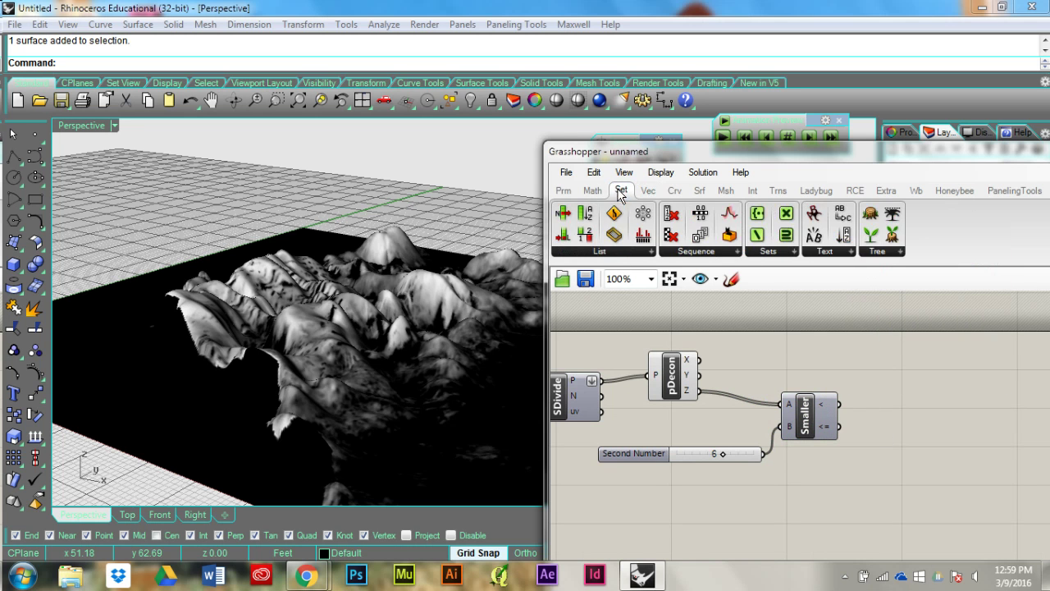
{"action": "left_click", "coordinate": [608, 254]}
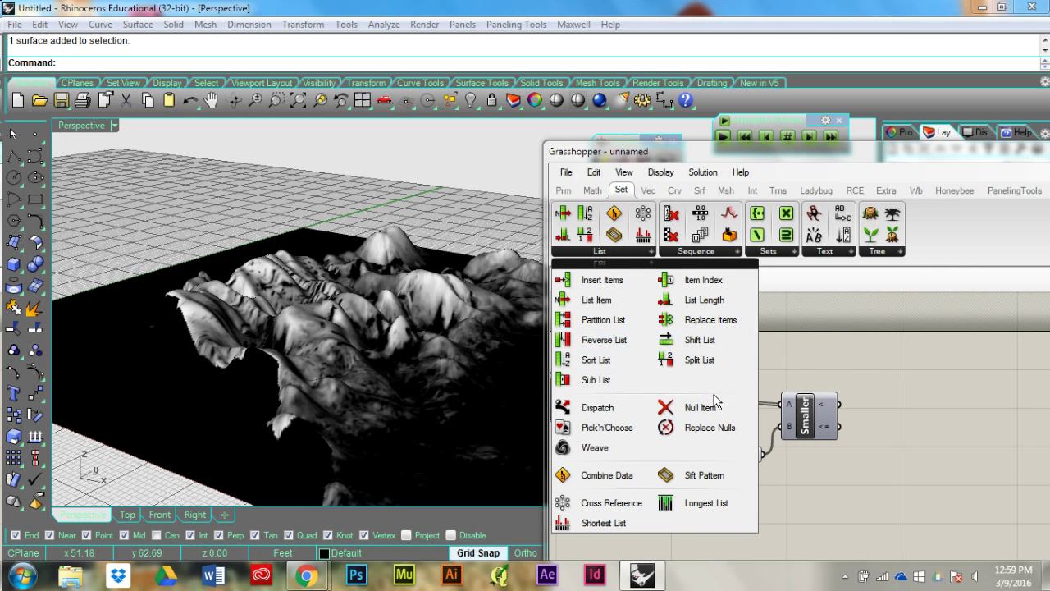
{"action": "left_click_drag", "start_coordinate": [597, 406], "coordinate": [905, 390]}
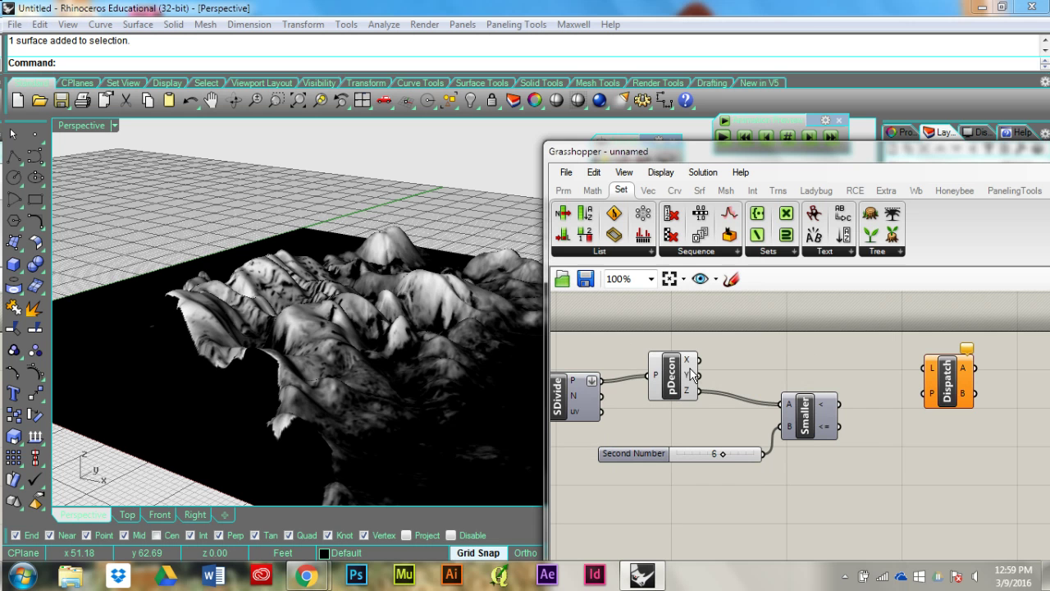
{"action": "left_click_drag", "start_coordinate": [603, 381], "coordinate": [925, 368]}
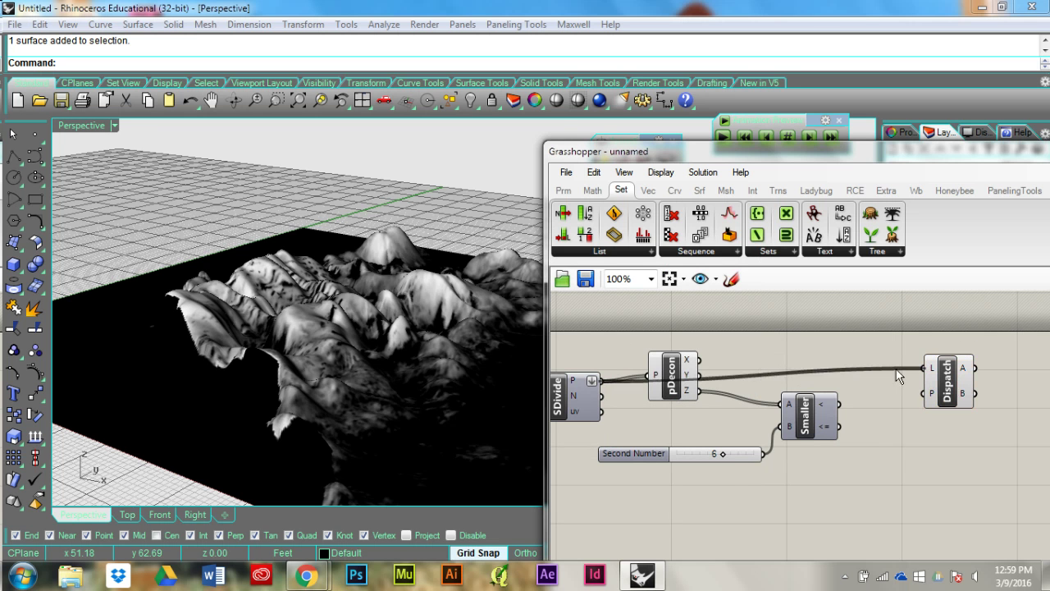
Step: Move the Deconstruct component clear of the wire and connect Smaller Than's less-than output to Dispatch's pattern input
{"action": "left_click_drag", "start_coordinate": [669, 384], "coordinate": [684, 350]}
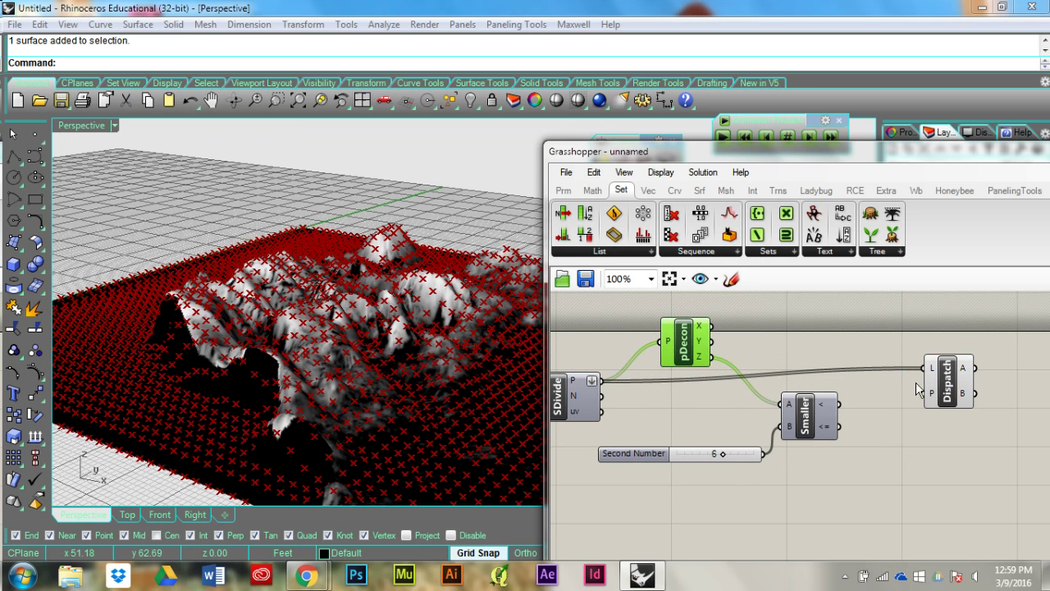
{"action": "left_click", "coordinate": [942, 387]}
{"action": "left_click_drag", "start_coordinate": [839, 404], "coordinate": [908, 394]}
{"action": "left_click", "coordinate": [977, 422]}
{"action": "right_click_drag", "start_coordinate": [977, 422], "coordinate": [936, 426]}
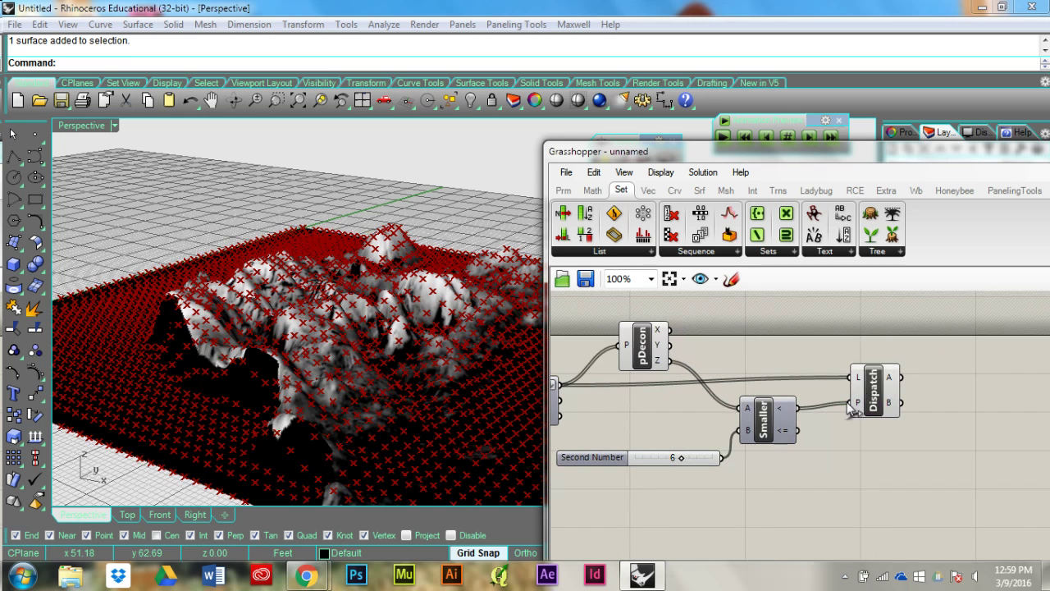
Step: Turn off the Dispatch component's preview
{"action": "left_click", "coordinate": [870, 392]}
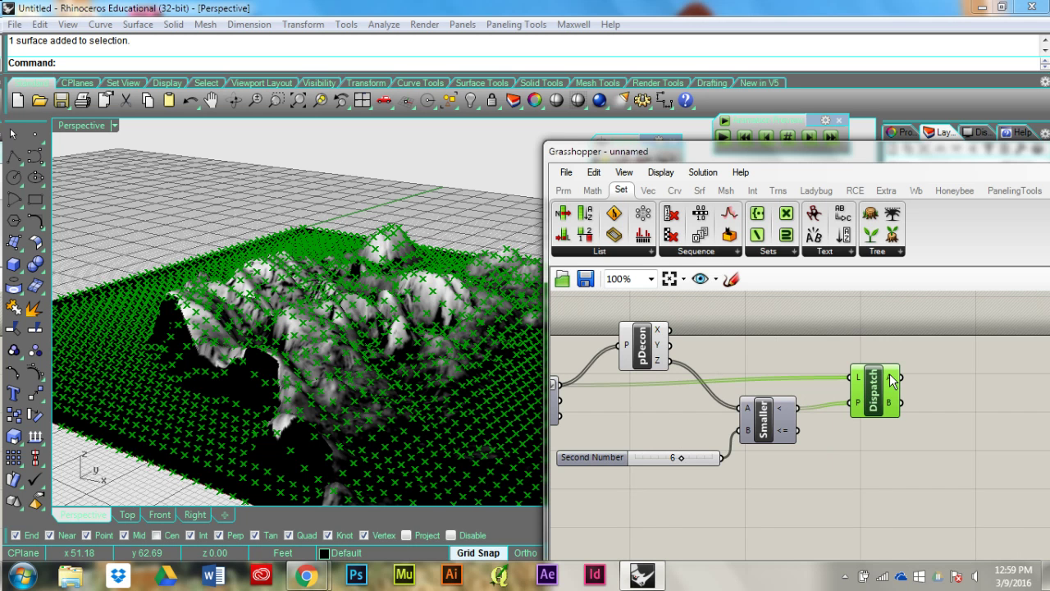
{"action": "right_click", "coordinate": [877, 397]}
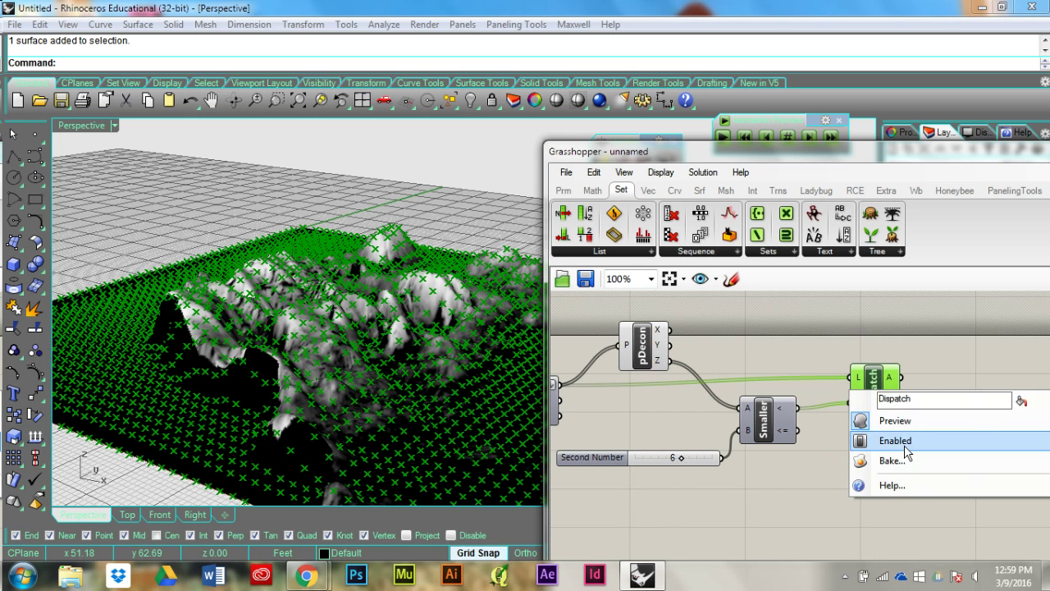
{"action": "left_click", "coordinate": [899, 433]}
Step: Add a Point parameter beside Dispatch, connect it to Dispatch's A output, and check the dispatched points on the heightfield
{"action": "left_click", "coordinate": [567, 173]}
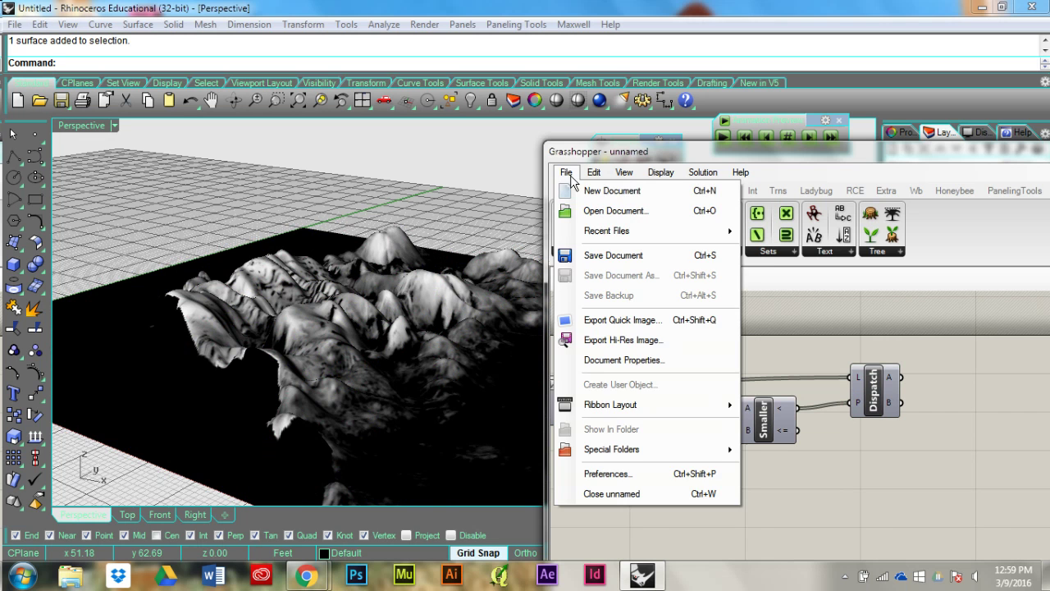
{"action": "left_click", "coordinate": [567, 172]}
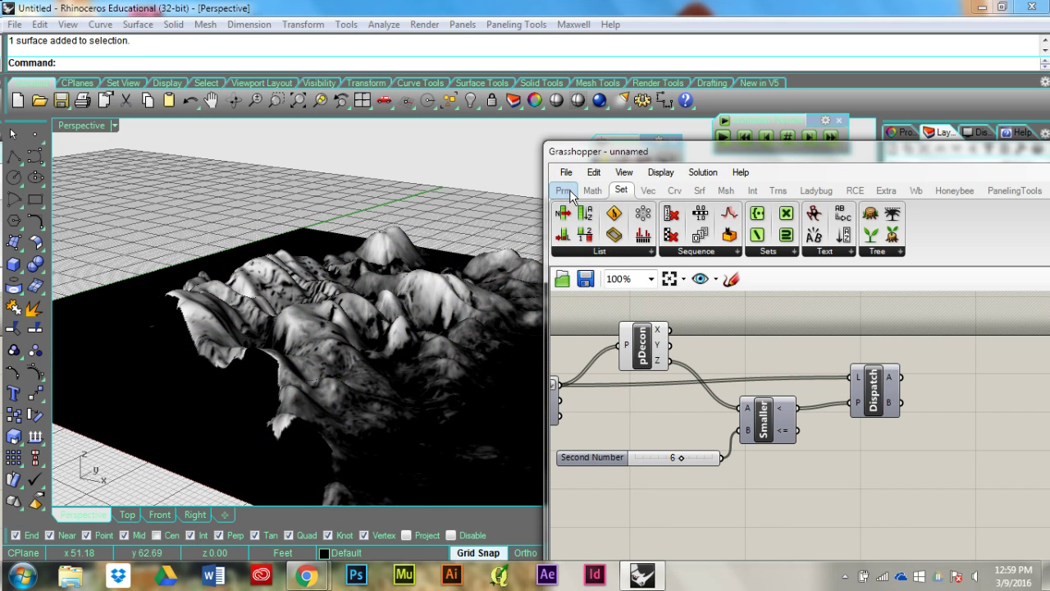
{"action": "left_click", "coordinate": [564, 189]}
{"action": "left_click_drag", "start_coordinate": [572, 217], "coordinate": [928, 375]}
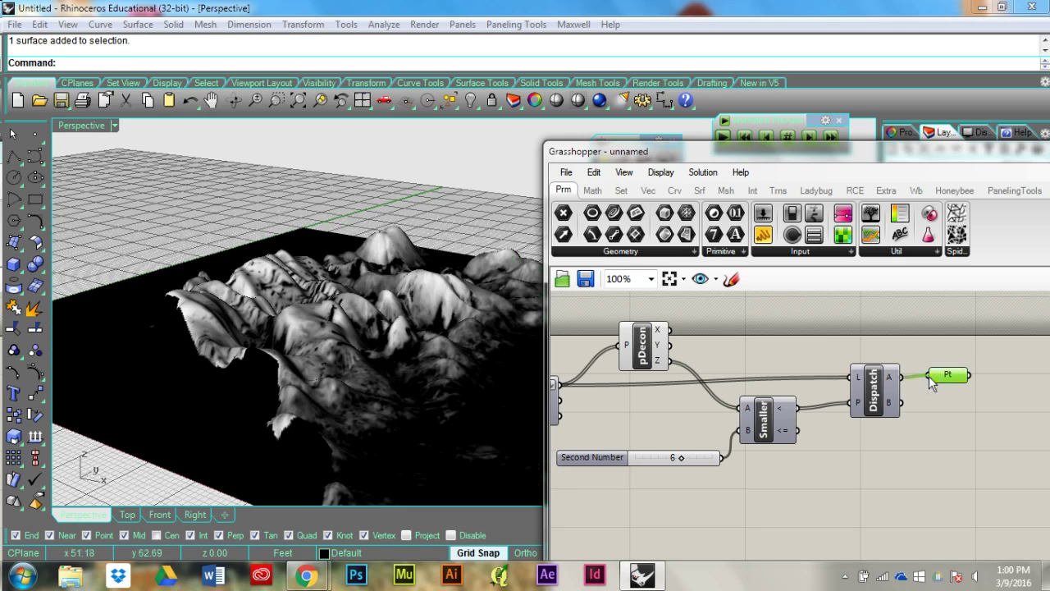
{"action": "right_click_drag", "start_coordinate": [360, 356], "coordinate": [393, 326]}
{"action": "right_click_drag", "start_coordinate": [771, 420], "coordinate": [815, 427]}
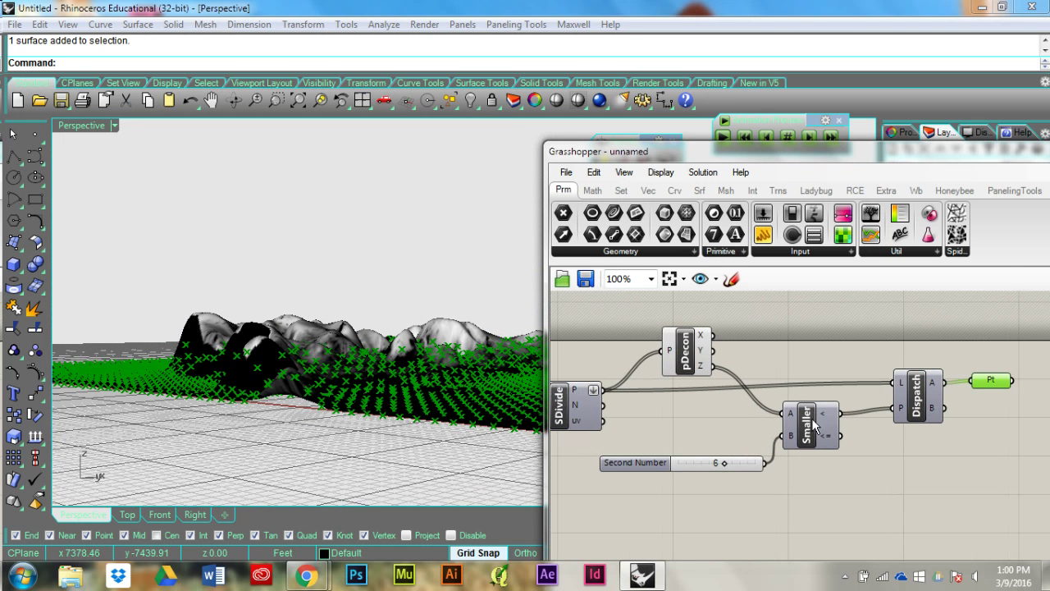
{"action": "mouse_move", "coordinate": [826, 420]}
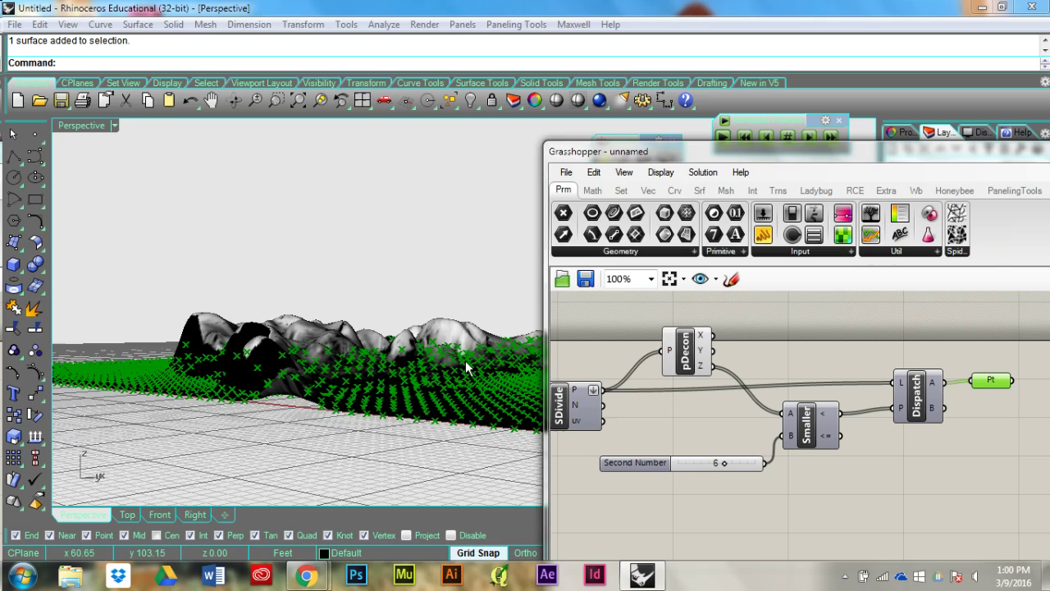
{"action": "right_click_drag", "start_coordinate": [468, 369], "coordinate": [431, 369]}
Step: Temporarily turn on the Divide Surface component's preview to compare all points with the dispatched ones, and turn it off again
{"action": "left_click", "coordinate": [713, 400]}
{"action": "left_click", "coordinate": [577, 411]}
{"action": "right_click_drag", "start_coordinate": [576, 411], "coordinate": [614, 402]}
{"action": "right_click", "coordinate": [614, 402]}
{"action": "left_click", "coordinate": [655, 432]}
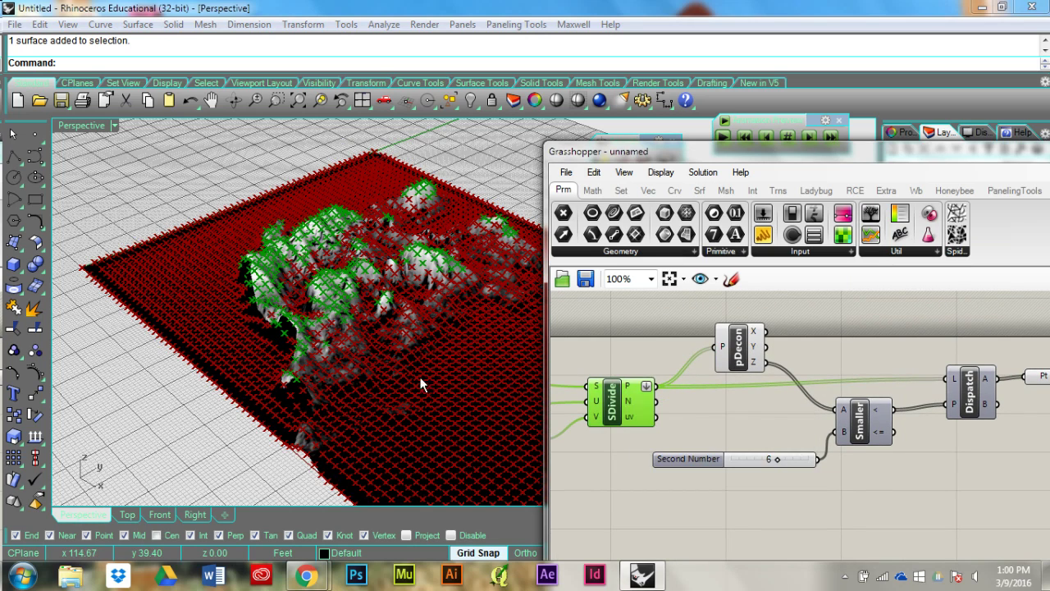
{"action": "right_click_drag", "start_coordinate": [418, 383], "coordinate": [411, 270]}
{"action": "left_click", "coordinate": [769, 392]}
{"action": "left_click", "coordinate": [612, 401]}
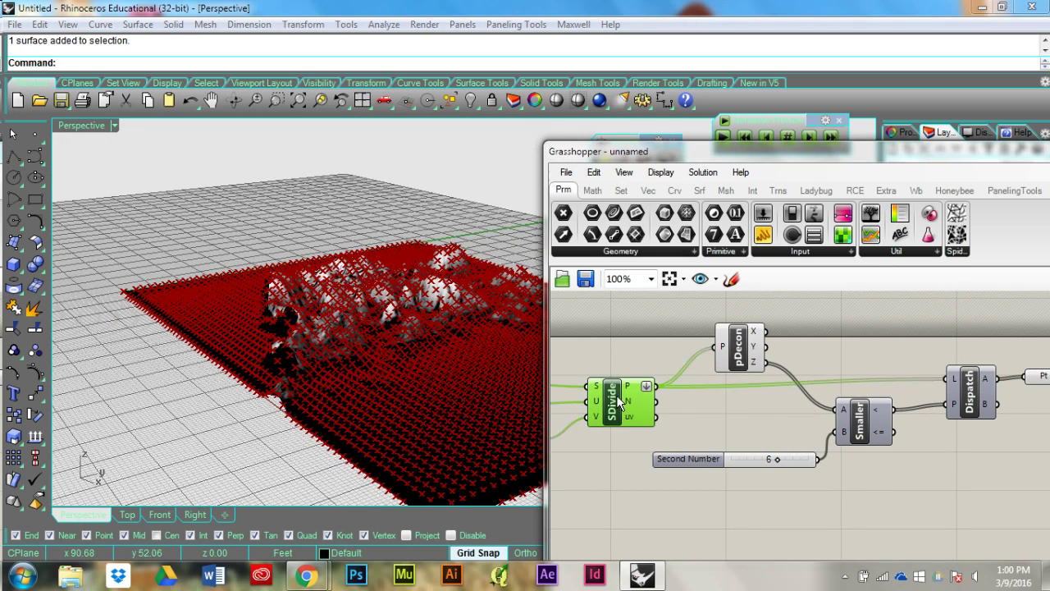
{"action": "right_click", "coordinate": [616, 401]}
{"action": "left_click", "coordinate": [661, 429]}
Step: Spread out the number slider and Smaller Than component, and connect Dispatch's B output to the Point parameter instead of A
{"action": "right_click_drag", "start_coordinate": [826, 418], "coordinate": [762, 428]}
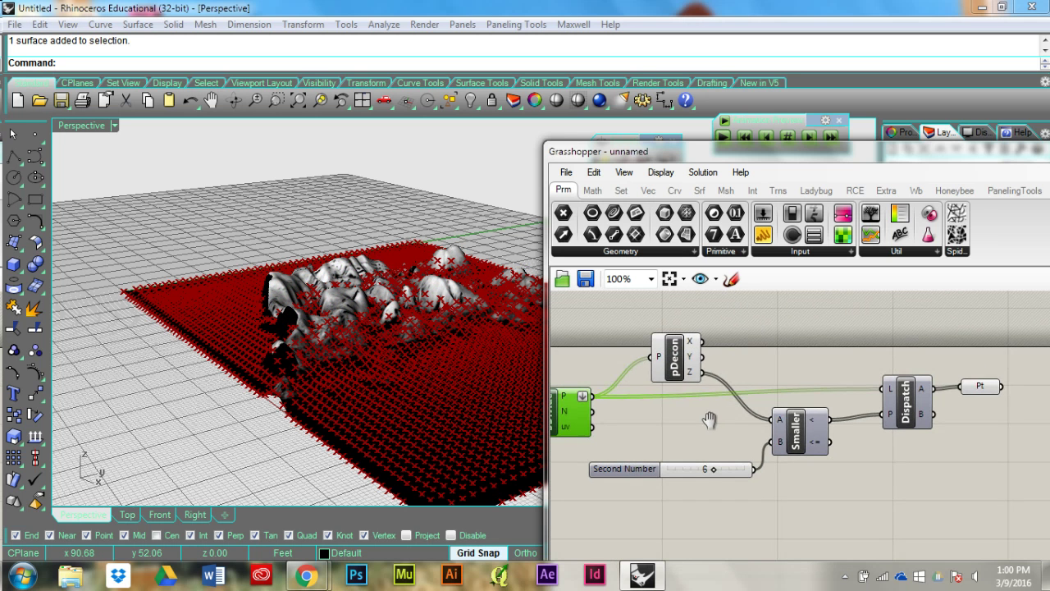
{"action": "left_click", "coordinate": [878, 451]}
{"action": "left_click_drag", "start_coordinate": [743, 468], "coordinate": [708, 470]}
{"action": "left_click_drag", "start_coordinate": [794, 431], "coordinate": [768, 450]}
{"action": "left_click", "coordinate": [908, 455]}
{"action": "left_click_drag", "start_coordinate": [904, 400], "coordinate": [983, 428]}
{"action": "left_click", "coordinate": [897, 472]}
{"action": "right_click_drag", "start_coordinate": [899, 479], "coordinate": [950, 474]}
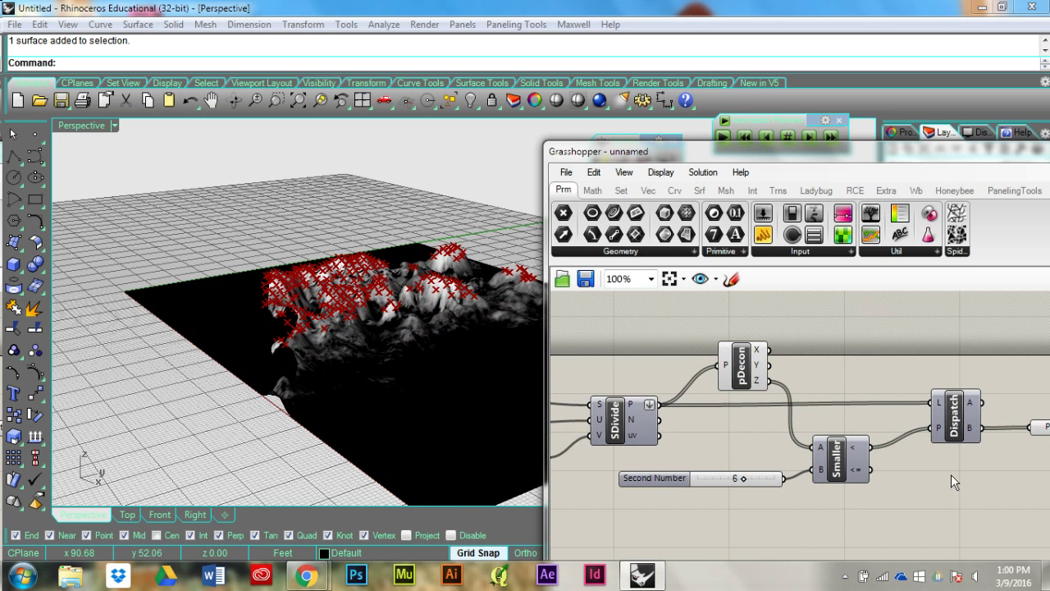
Step: Replace Smaller Than with a Larger Than component that compares the points' Z output with the slider set to 6
{"action": "mouse_move", "coordinate": [823, 449]}
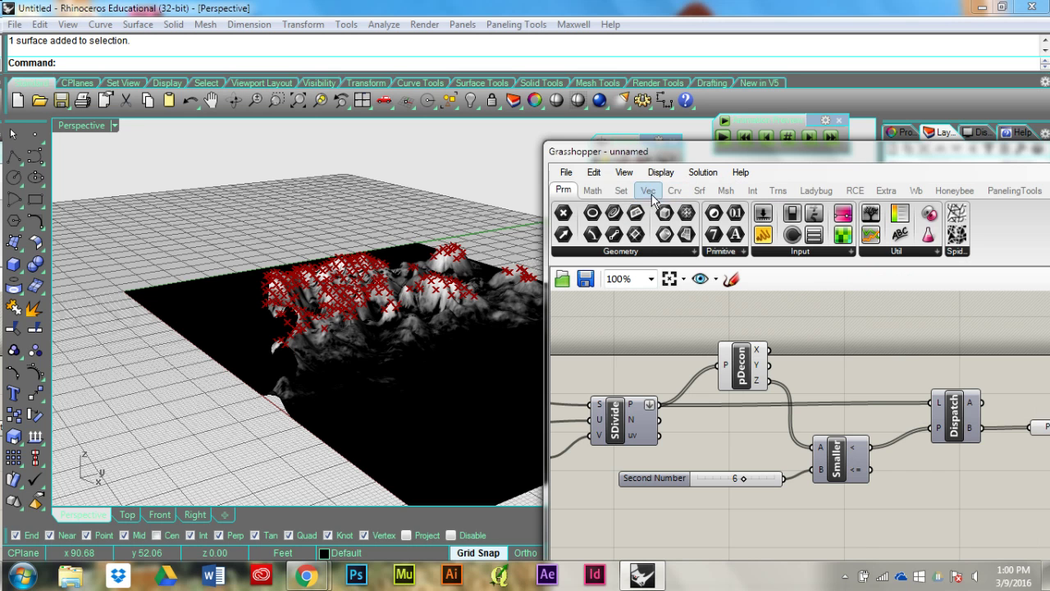
{"action": "left_click", "coordinate": [593, 190]}
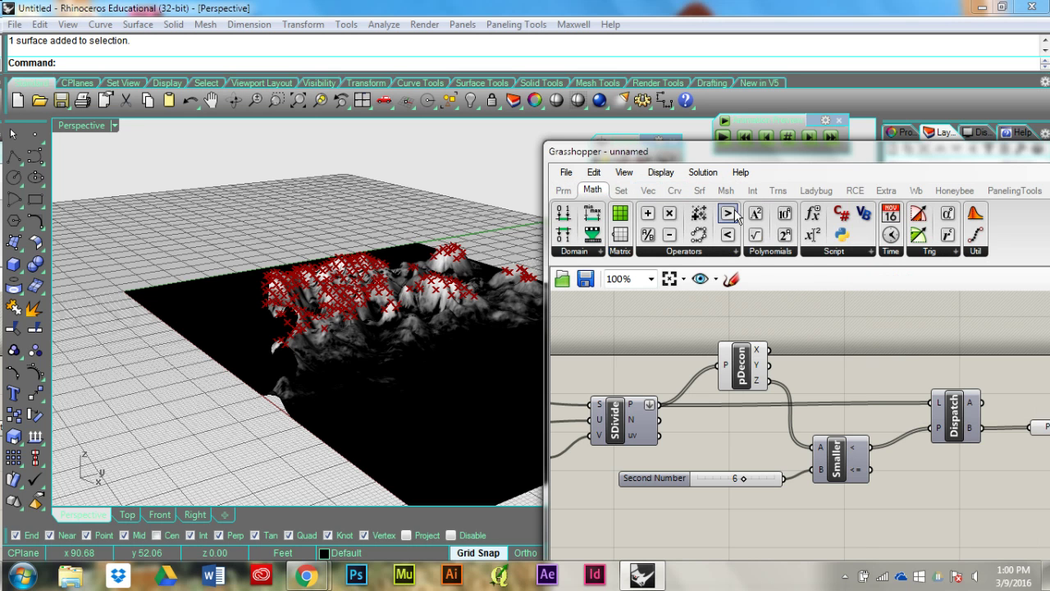
{"action": "left_click_drag", "start_coordinate": [728, 213], "coordinate": [851, 393]}
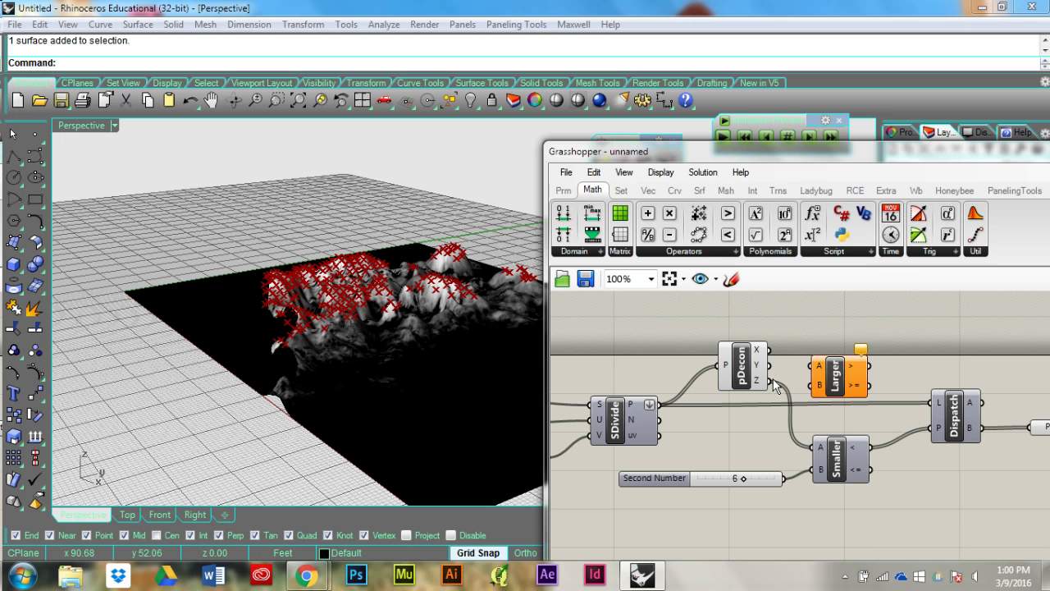
{"action": "left_click_drag", "start_coordinate": [769, 381], "coordinate": [821, 385]}
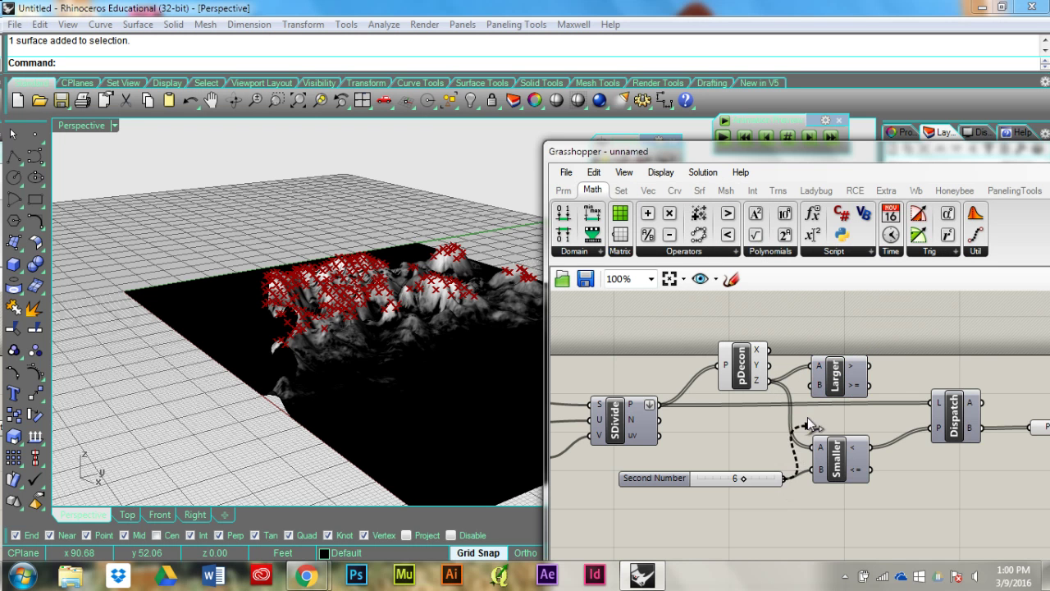
{"action": "left_click", "coordinate": [834, 450]}
{"action": "key", "text": "Delete"}
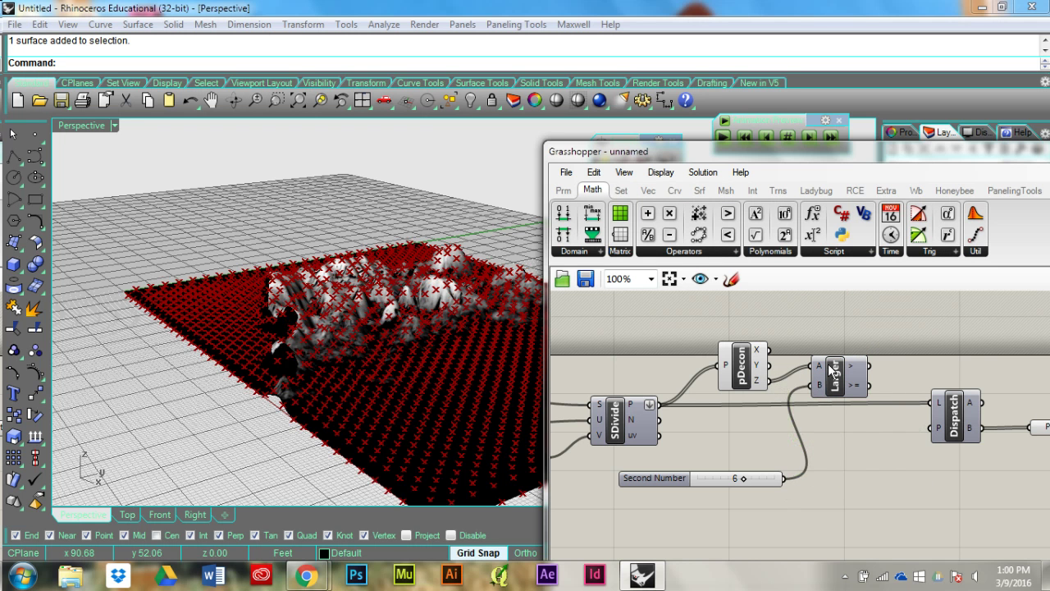
Step: Feed Larger Than's greater-than output to Dispatch's pattern, the Divide Surface points to its list, and its A output to the Point parameter
{"action": "left_click_drag", "start_coordinate": [834, 375], "coordinate": [934, 402]}
{"action": "left_click", "coordinate": [886, 438]}
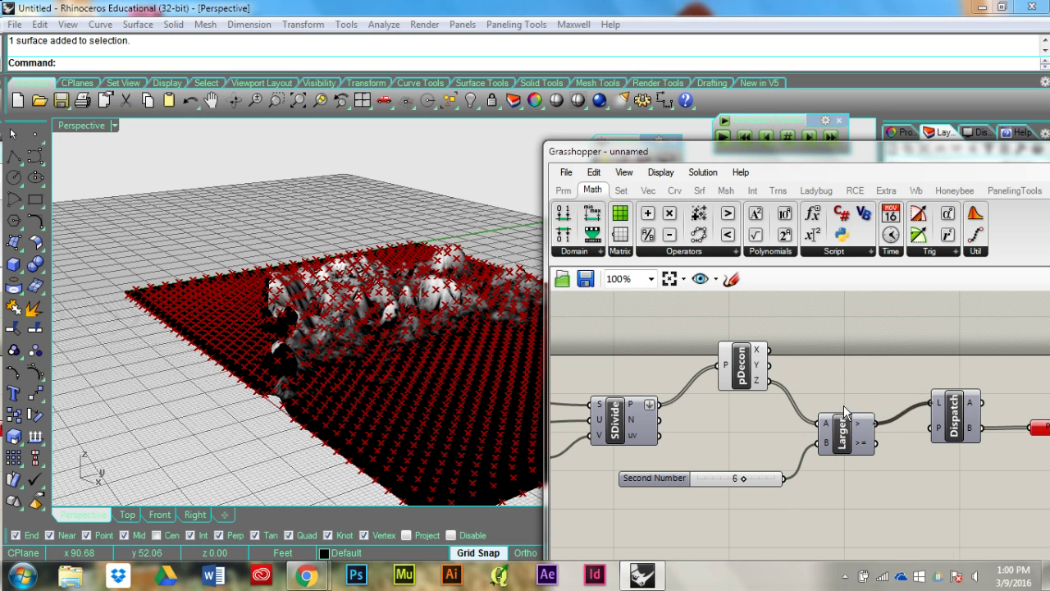
{"action": "right_click_drag", "start_coordinate": [999, 410], "coordinate": [867, 392]}
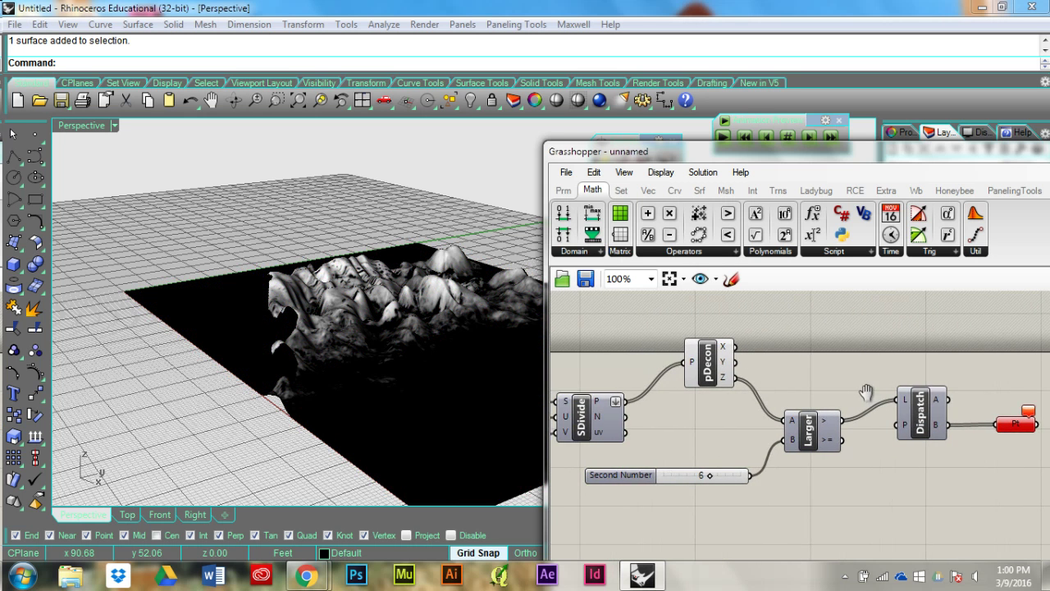
{"action": "left_click_drag", "start_coordinate": [842, 423], "coordinate": [897, 424]}
{"action": "left_click_drag", "start_coordinate": [626, 401], "coordinate": [991, 400]}
{"action": "left_click", "coordinate": [1013, 466]}
Step: Examine from several angles which heightfield points lie above the height threshold of 6
{"action": "right_click_drag", "start_coordinate": [374, 333], "coordinate": [366, 251]}
{"action": "right_click_drag", "start_coordinate": [366, 297], "coordinate": [394, 339]}
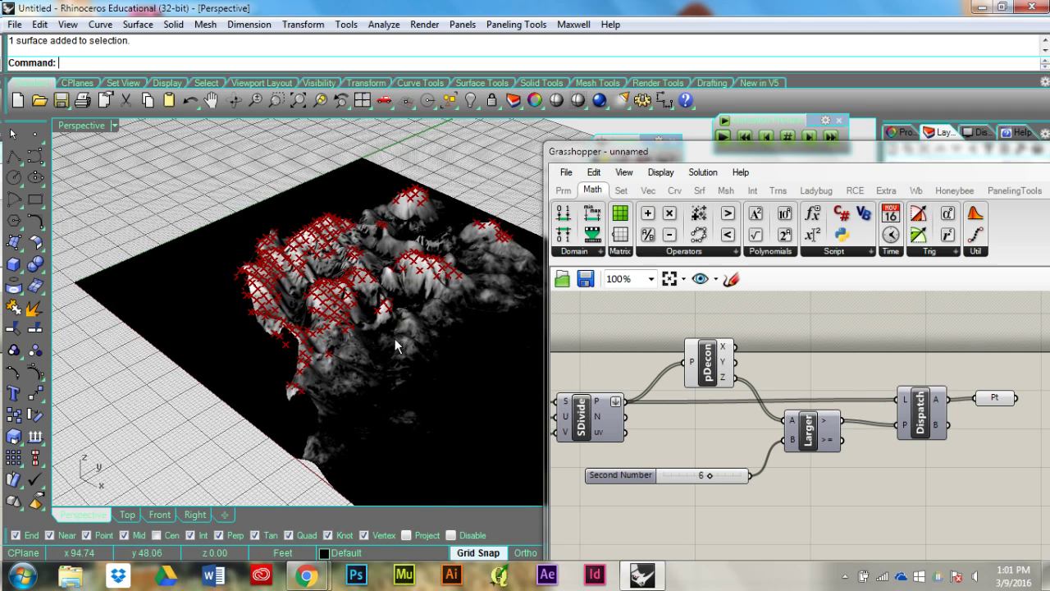
{"action": "right_click_drag", "start_coordinate": [1015, 487], "coordinate": [940, 484]}
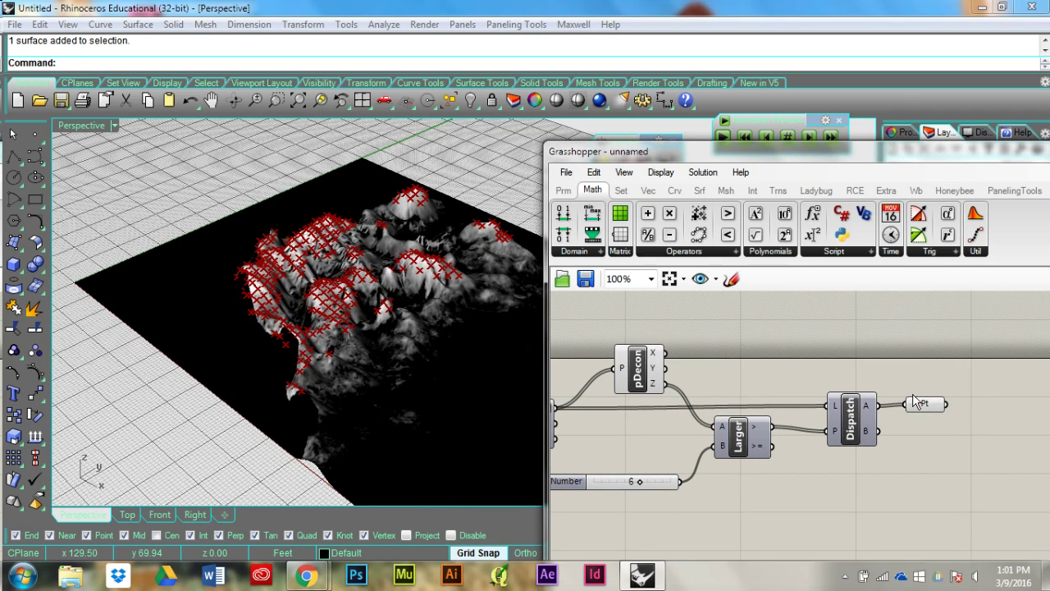
{"action": "right_click_drag", "start_coordinate": [246, 227], "coordinate": [262, 264]}
{"action": "scroll", "coordinate": [262, 264], "scroll_direction": "up", "scroll_amount": 2}
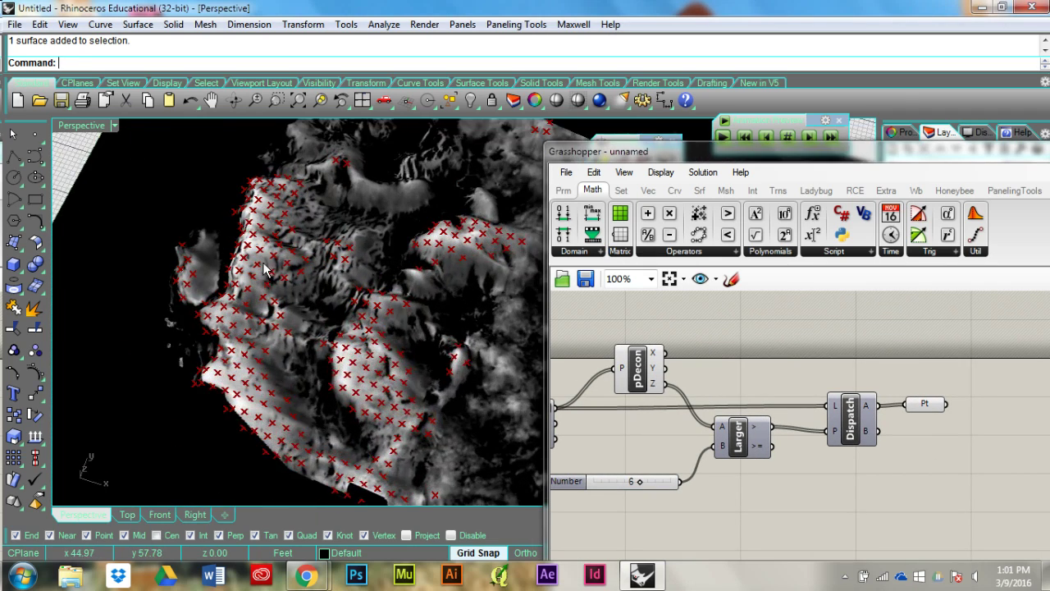
{"action": "scroll", "coordinate": [262, 262], "scroll_direction": "up", "scroll_amount": 3}
{"action": "scroll", "coordinate": [238, 237], "scroll_direction": "down", "scroll_amount": 5}
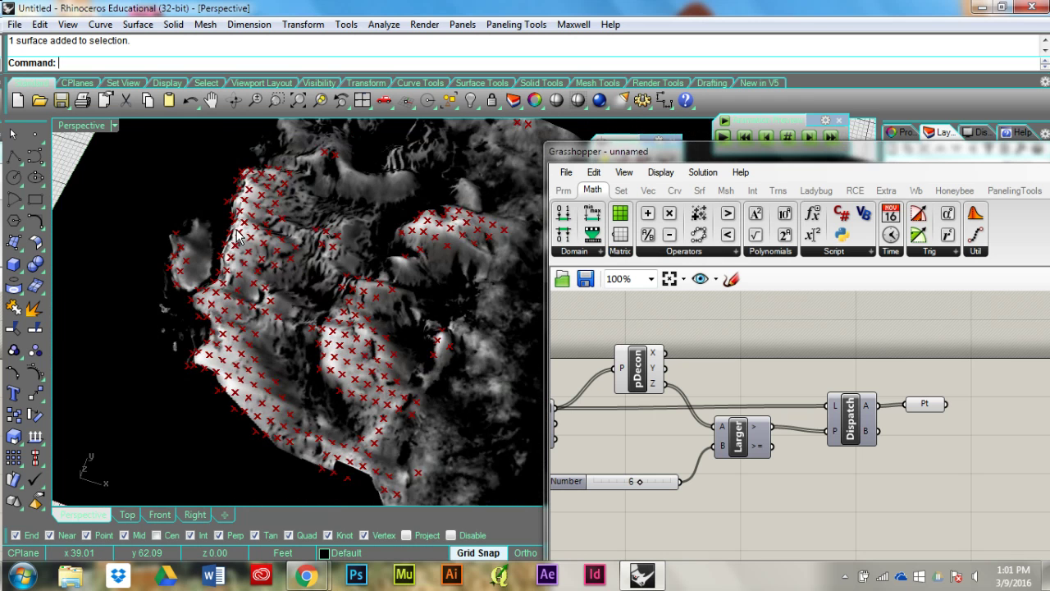
{"action": "right_click_drag", "start_coordinate": [343, 361], "coordinate": [524, 340]}
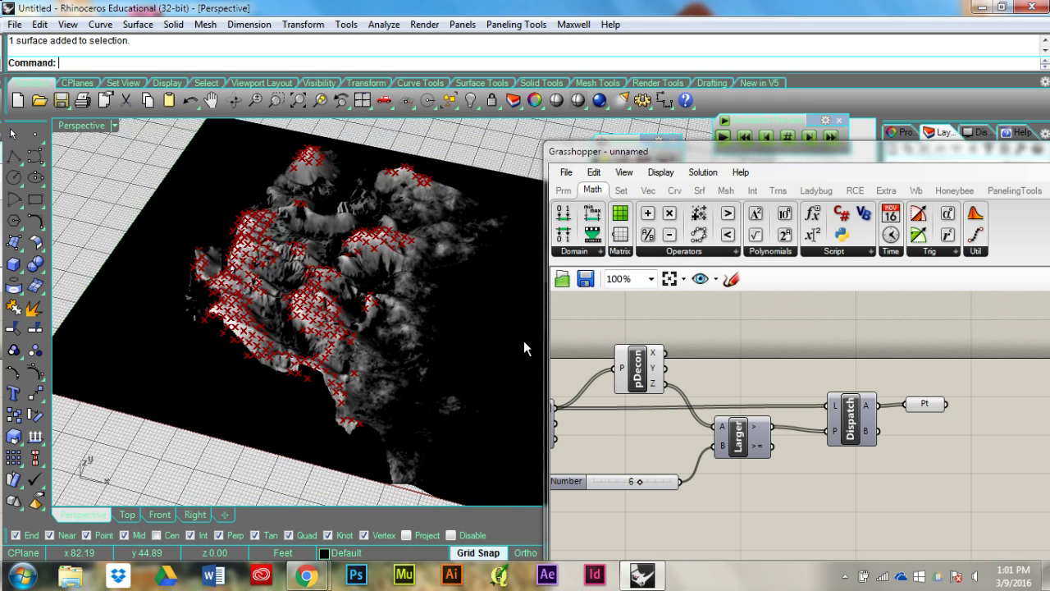
Step: Duplicate the Point parameter onto Dispatch's B output to preview the remaining points, and delete the copy
{"action": "left_click", "coordinate": [931, 410]}
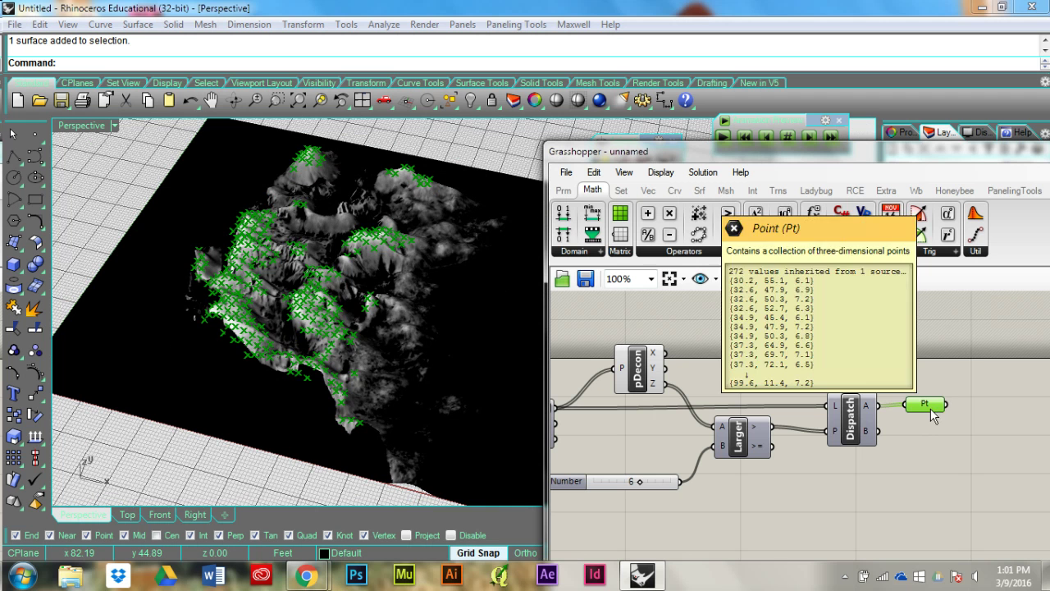
{"action": "key", "text": "ctrl+c"}
{"action": "key", "text": "ctrl+v"}
{"action": "left_click_drag", "start_coordinate": [924, 428], "coordinate": [925, 483]}
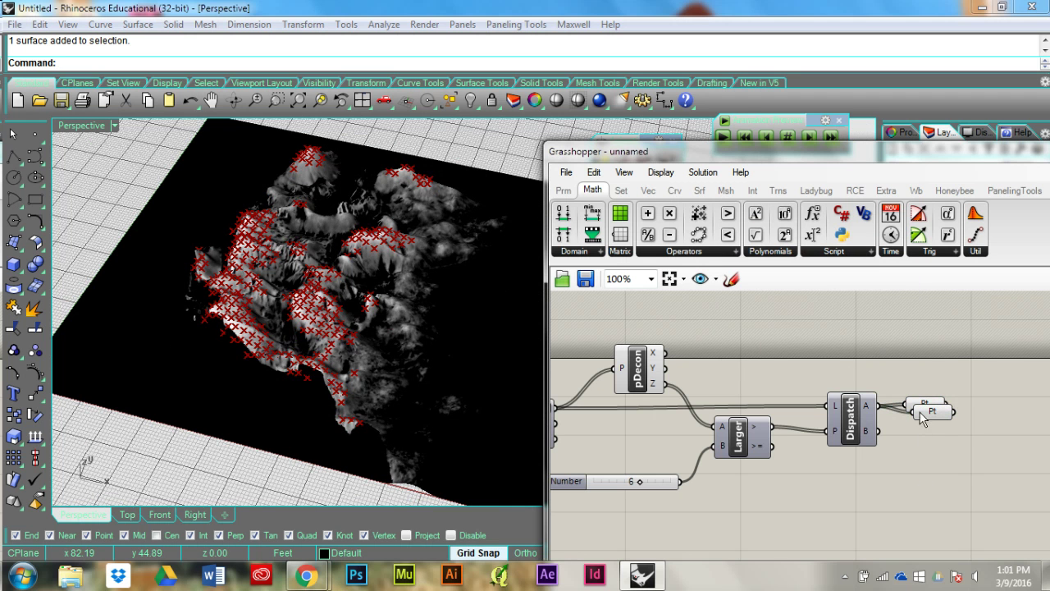
{"action": "left_click_drag", "start_coordinate": [933, 426], "coordinate": [933, 471]}
{"action": "left_click_drag", "start_coordinate": [876, 433], "coordinate": [930, 449]}
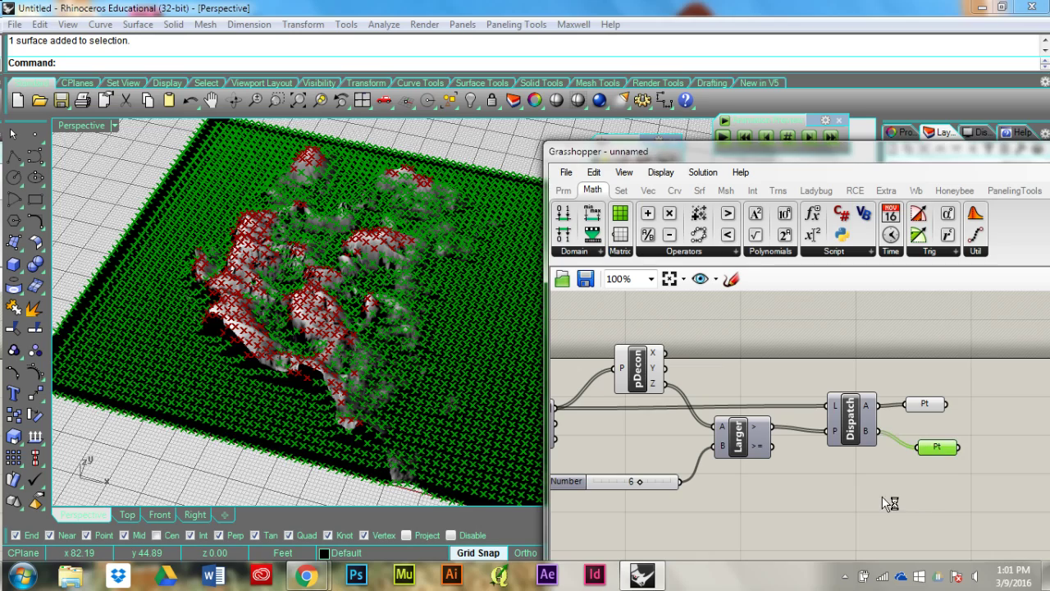
{"action": "left_click", "coordinate": [883, 497]}
{"action": "right_click_drag", "start_coordinate": [344, 304], "coordinate": [369, 386]}
{"action": "left_click", "coordinate": [932, 451]}
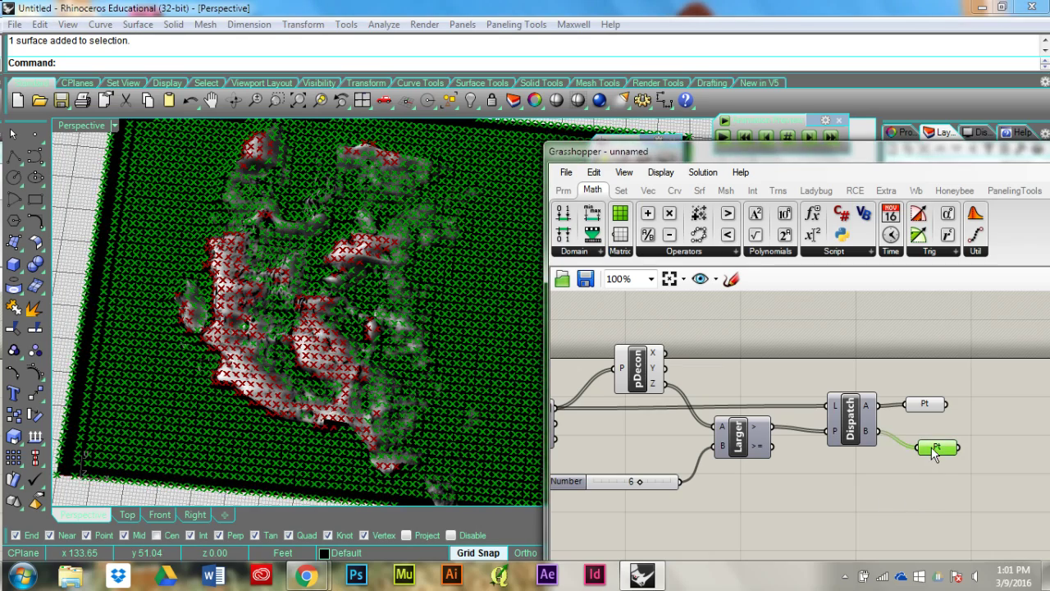
{"action": "key", "text": "Delete"}
Step: Add a second Larger Than component after Dispatch and connect Dispatch's B output to its A input
{"action": "right_click_drag", "start_coordinate": [922, 454], "coordinate": [934, 414]}
{"action": "scroll", "coordinate": [911, 411], "scroll_direction": "down", "scroll_amount": 2}
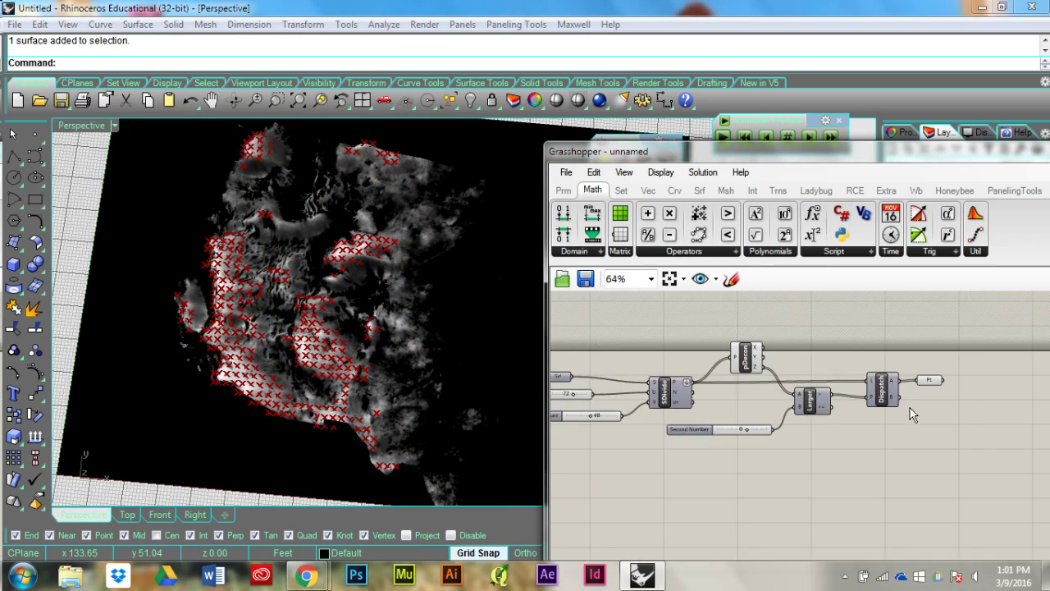
{"action": "scroll", "coordinate": [819, 424], "scroll_direction": "up", "scroll_amount": 1}
{"action": "right_click_drag", "start_coordinate": [849, 435], "coordinate": [827, 449]}
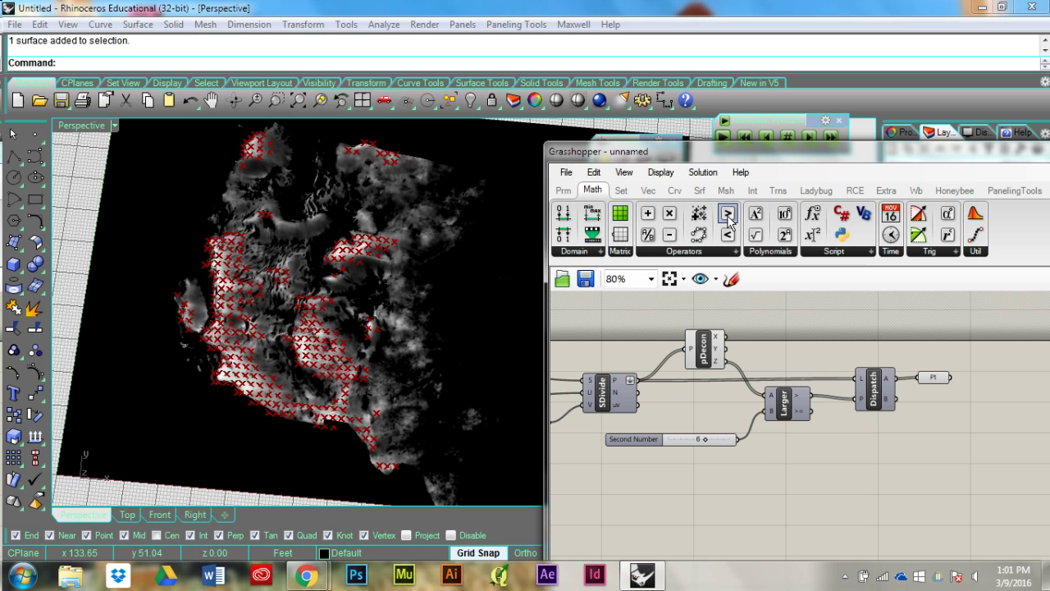
{"action": "left_click_drag", "start_coordinate": [728, 213], "coordinate": [995, 472]}
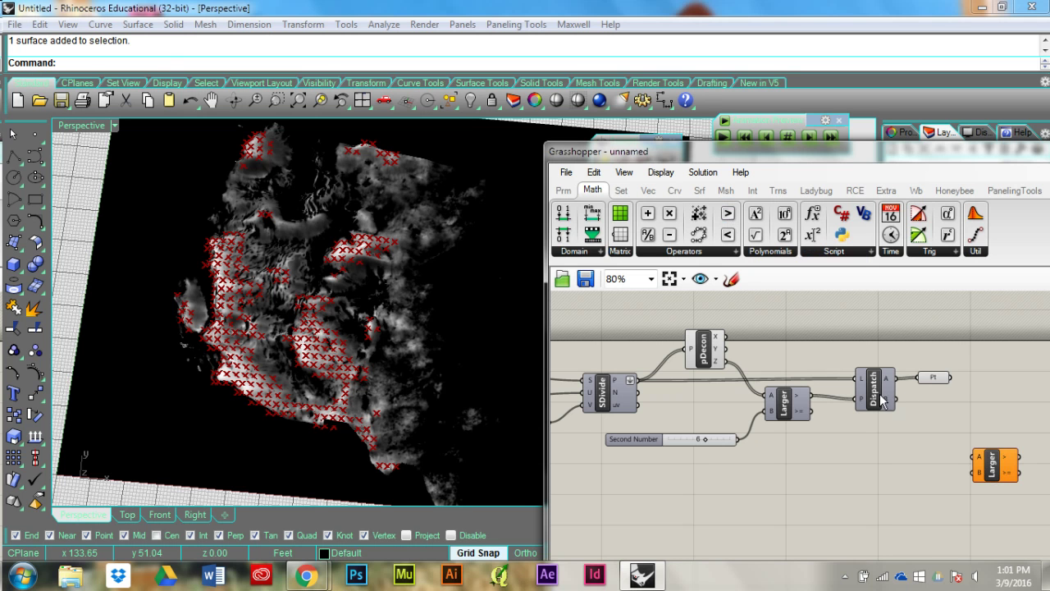
{"action": "mouse_move", "coordinate": [888, 404]}
{"action": "left_mouse_down"}
{"action": "mouse_move", "coordinate": [924, 408]}
{"action": "mouse_move", "coordinate": [977, 452]}
{"action": "left_mouse_up"}
Step: Create a number slider set to 0.25 and connect it to the second Larger Than's B input
{"action": "double_click", "coordinate": [913, 483]}
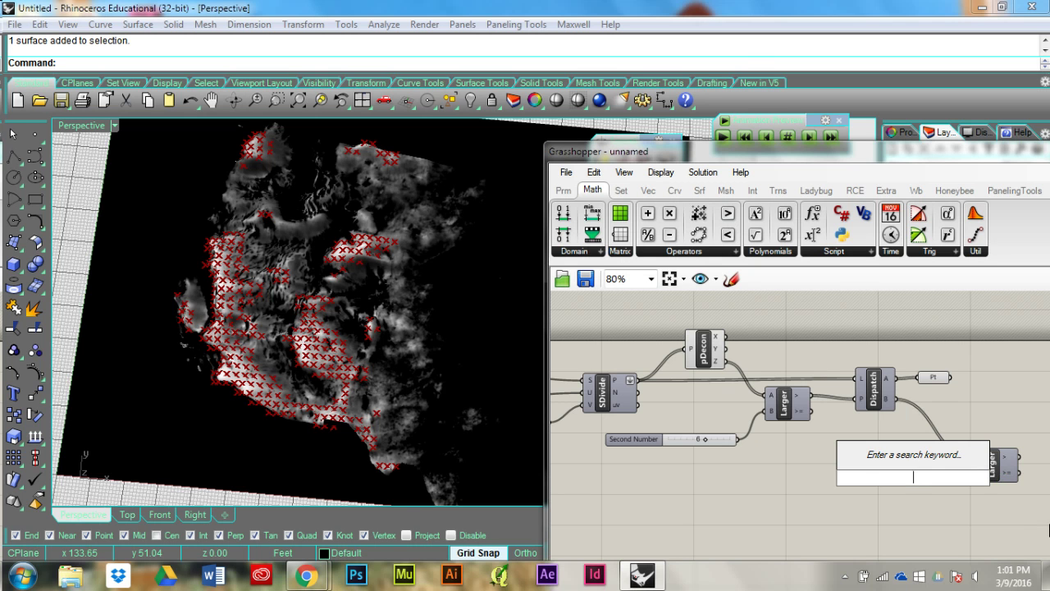
{"action": "type", "text": "25"}
{"action": "key", "text": "Return"}
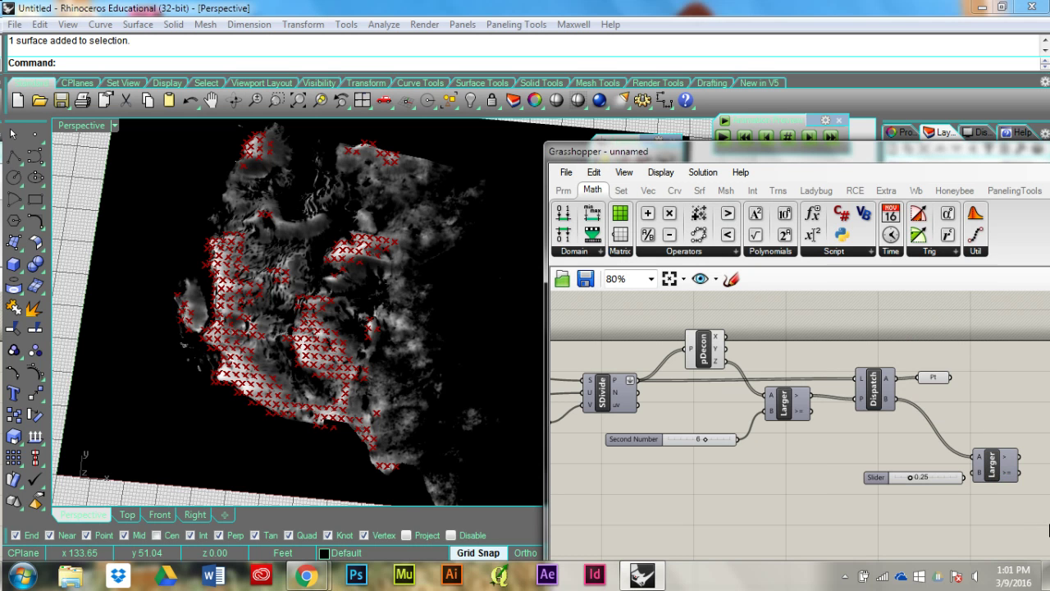
{"action": "left_click_drag", "start_coordinate": [876, 476], "coordinate": [862, 480]}
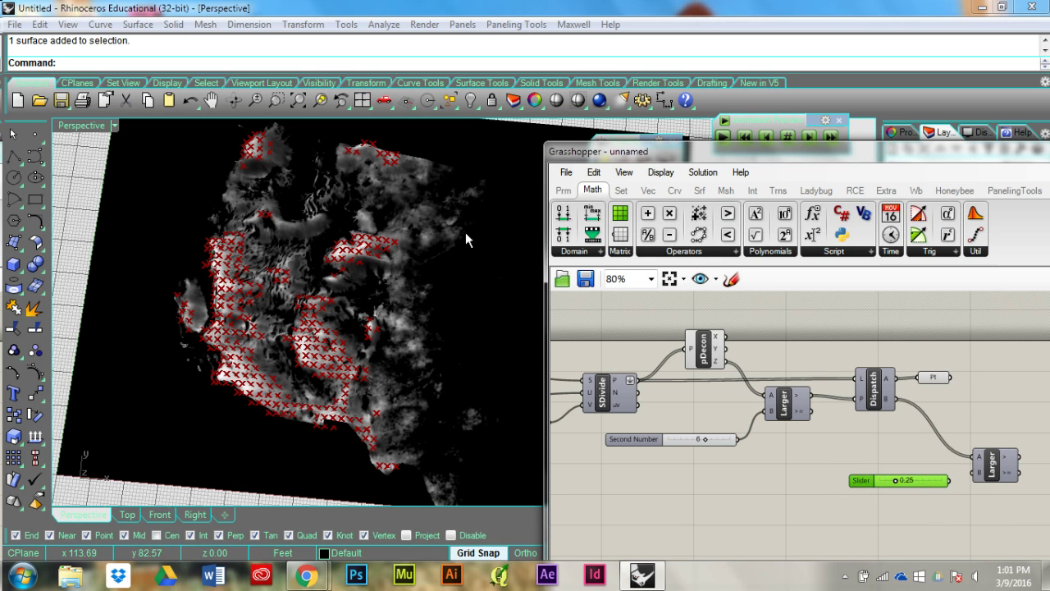
{"action": "left_click_drag", "start_coordinate": [933, 486], "coordinate": [976, 472]}
Step: Add a second Dispatch component above the second Larger Than component
{"action": "right_click_drag", "start_coordinate": [974, 444], "coordinate": [893, 455]}
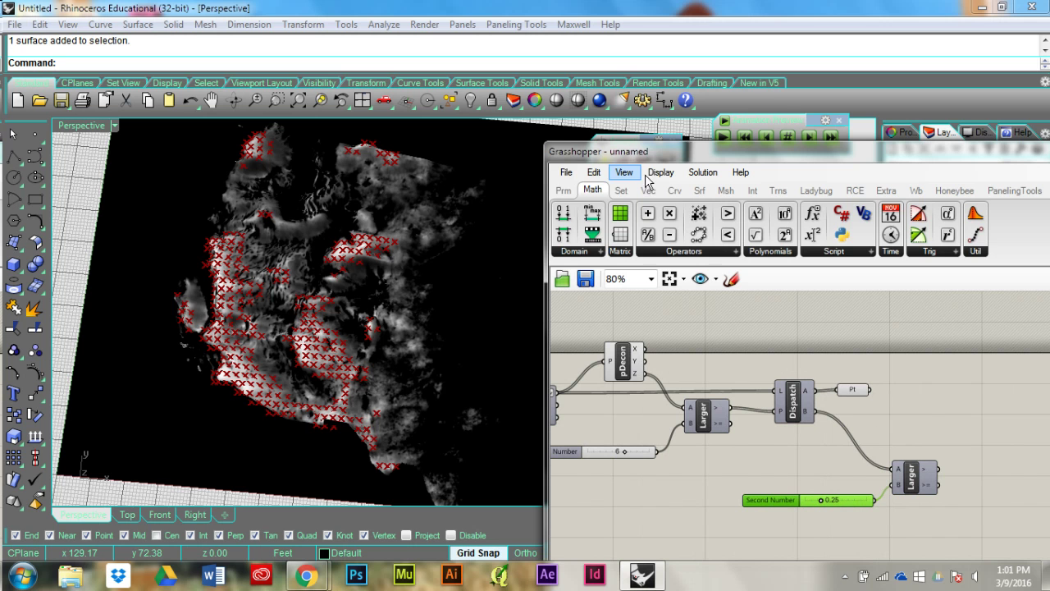
{"action": "left_click", "coordinate": [617, 190]}
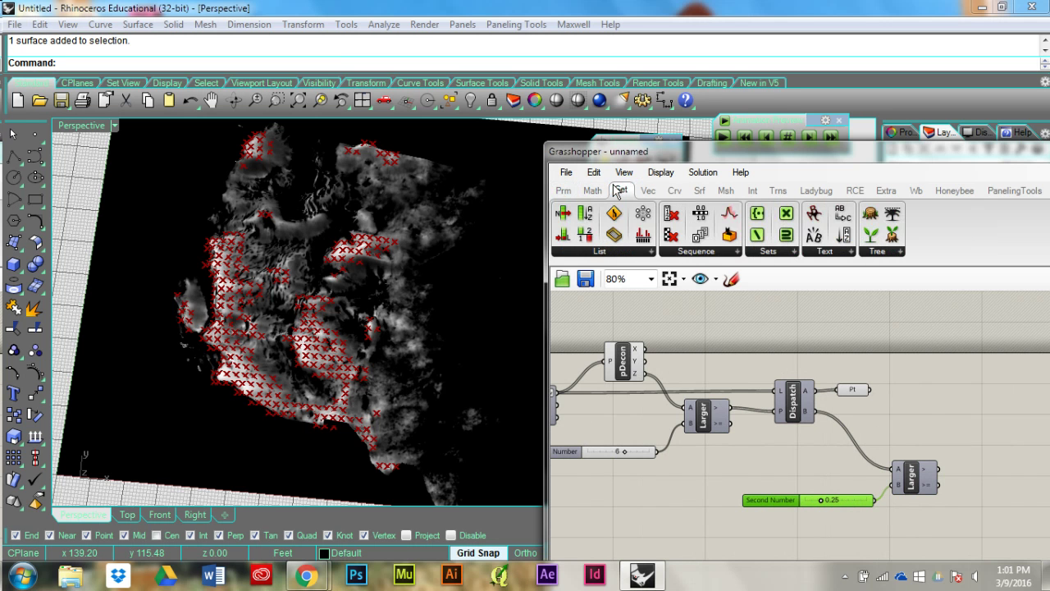
{"action": "left_click", "coordinate": [640, 252]}
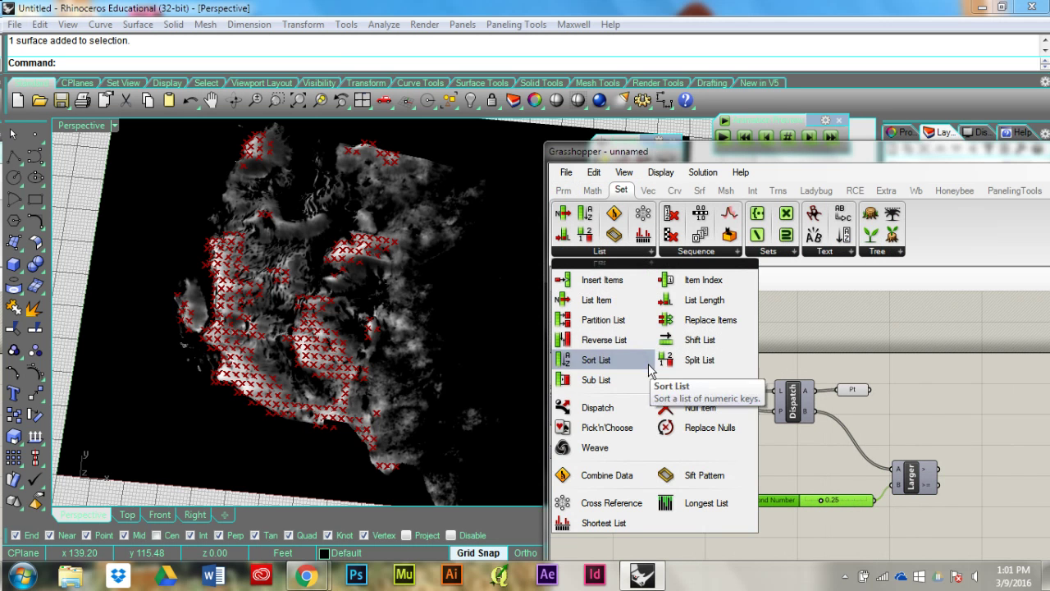
{"action": "left_click", "coordinate": [599, 408]}
{"action": "left_click", "coordinate": [922, 418]}
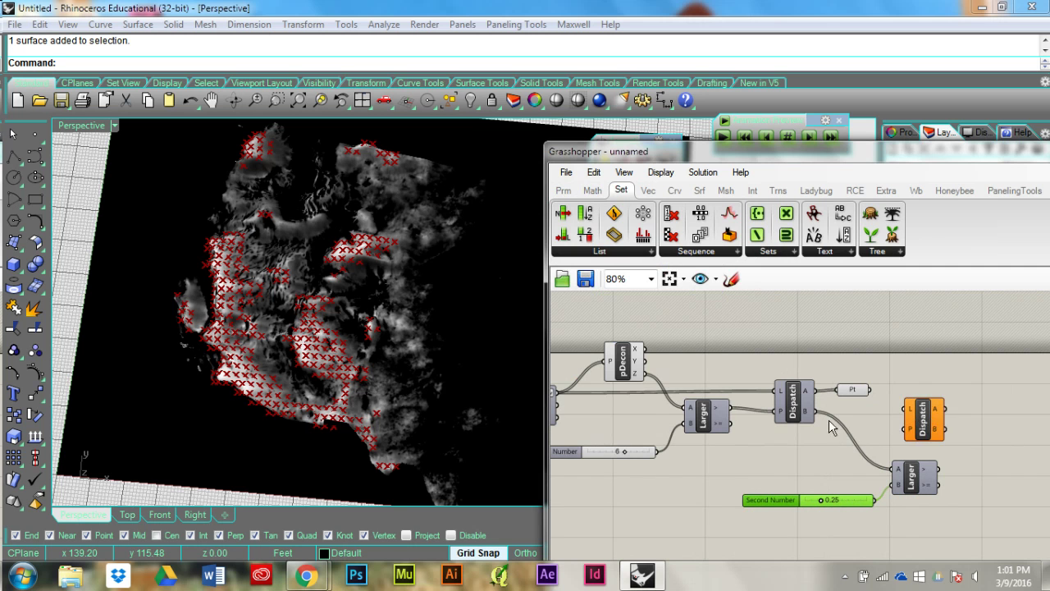
Step: Connect the first Dispatch's B output to the second Dispatch's L input, and insert a Deconstruct Point feeding its Z into the second Larger Than's A input
{"action": "left_click_drag", "start_coordinate": [815, 411], "coordinate": [994, 419]}
{"action": "left_click", "coordinate": [648, 191]}
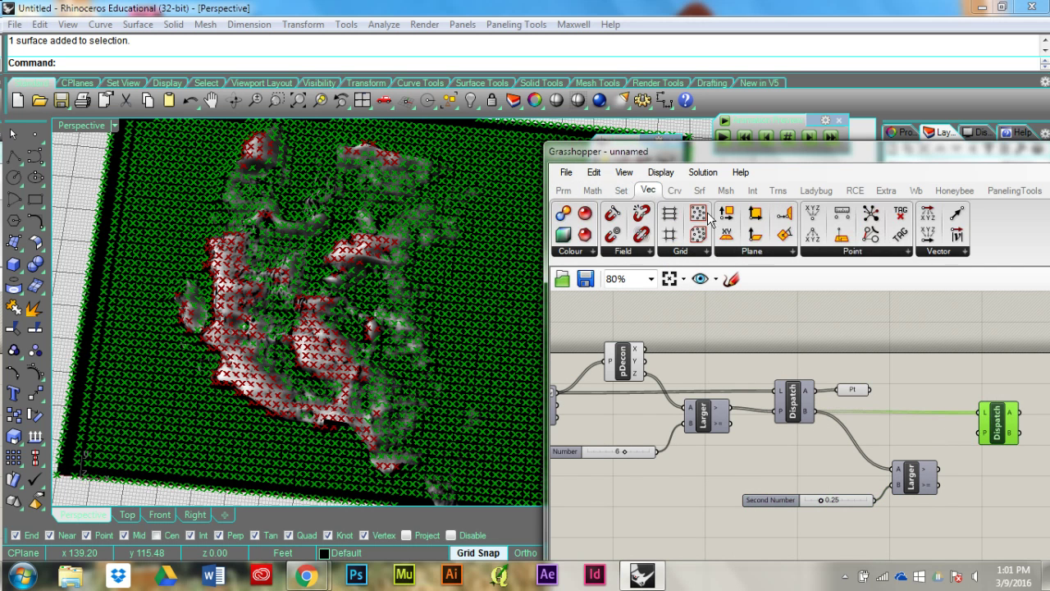
{"action": "left_click_drag", "start_coordinate": [815, 217], "coordinate": [859, 463]}
{"action": "left_click_drag", "start_coordinate": [816, 412], "coordinate": [895, 467]}
{"action": "left_click_drag", "start_coordinate": [845, 445], "coordinate": [850, 466]}
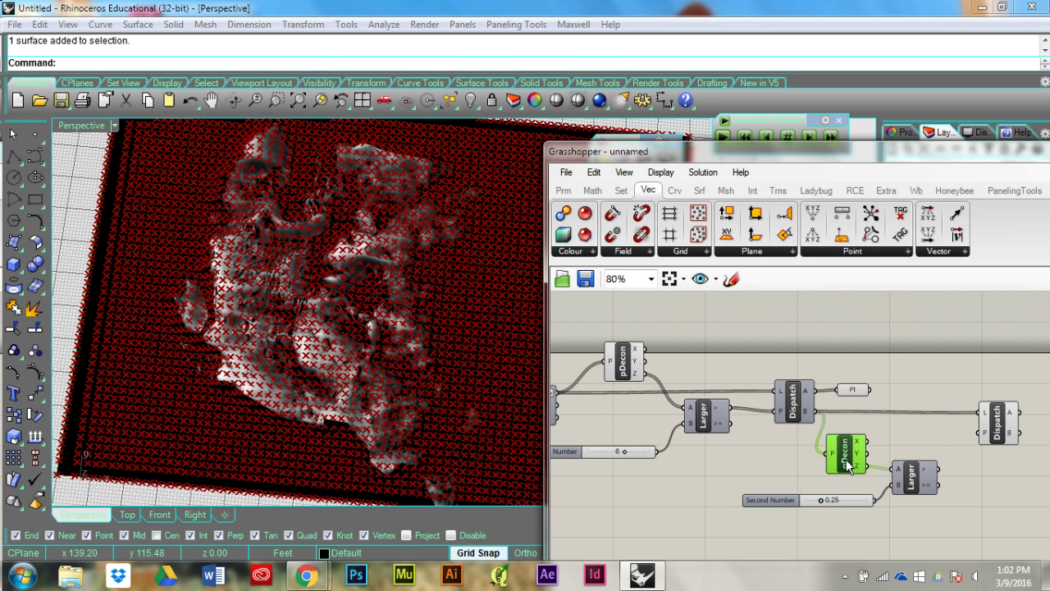
{"action": "right_click_drag", "start_coordinate": [883, 454], "coordinate": [803, 420]}
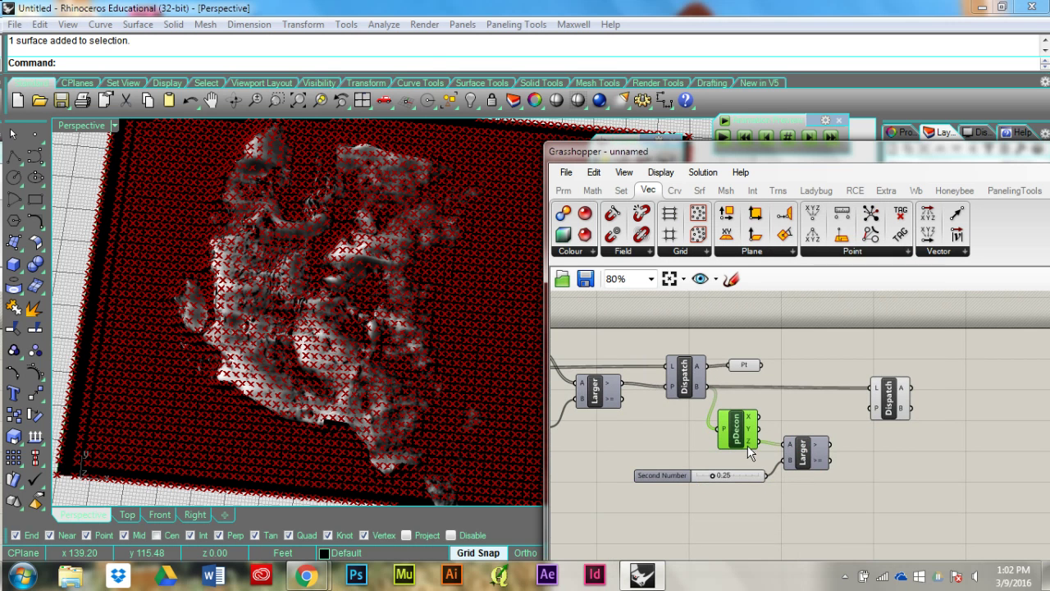
{"action": "left_click", "coordinate": [834, 425]}
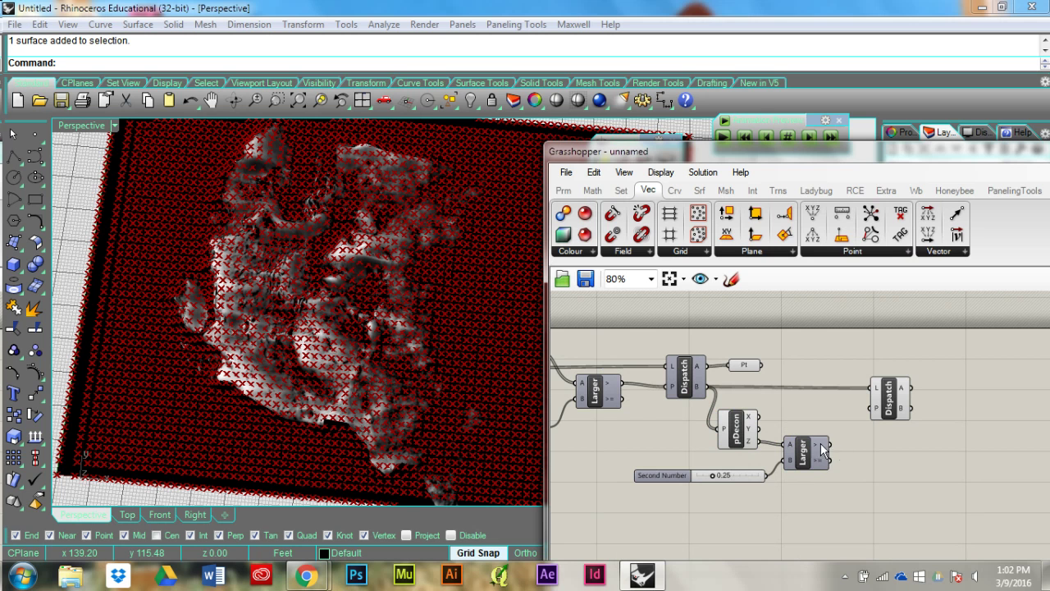
Step: Connect the second Larger Than's > output to the second Dispatch's P input and turn off that Dispatch's preview
{"action": "left_click_drag", "start_coordinate": [832, 444], "coordinate": [873, 428]}
{"action": "middle_click", "coordinate": [889, 423]}
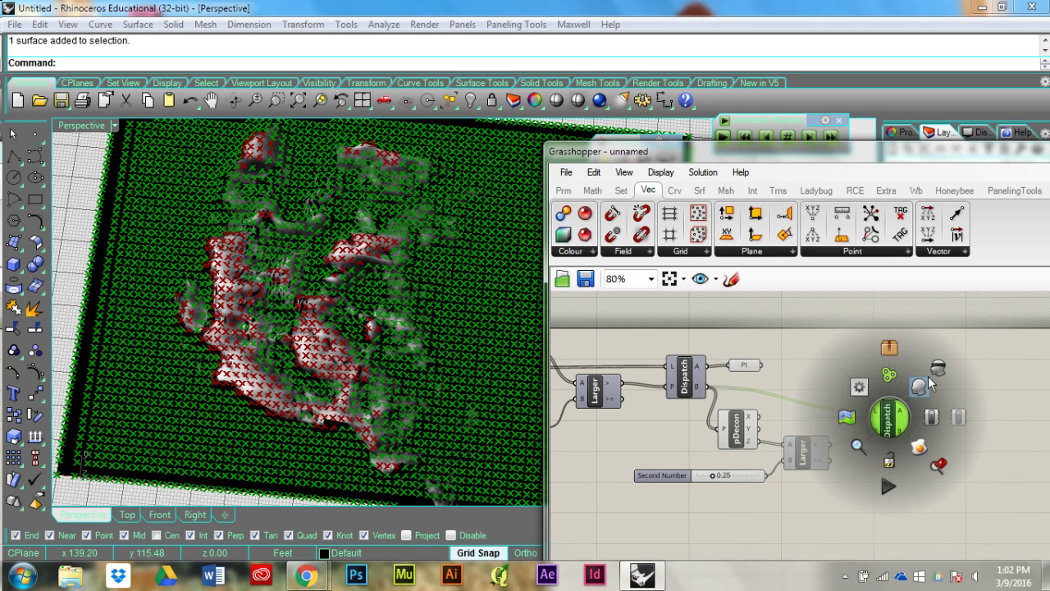
{"action": "left_click", "coordinate": [930, 377]}
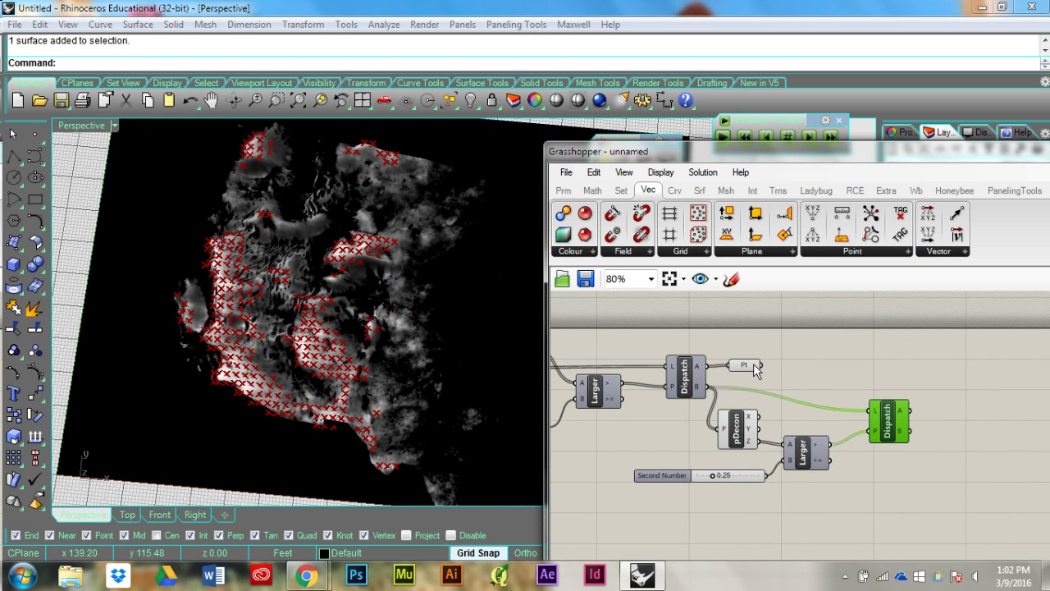
Step: Duplicate the Point parameter, place the copy beyond the second Dispatch and connect that Dispatch's A output to it
{"action": "left_click", "coordinate": [747, 371]}
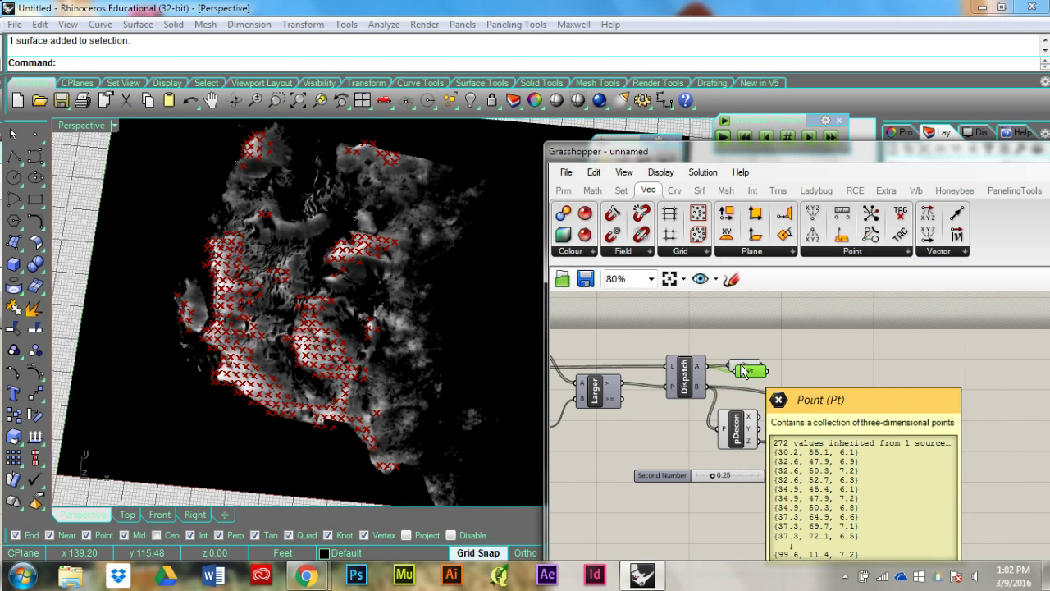
{"action": "left_click_drag", "start_coordinate": [740, 375], "coordinate": [968, 401]}
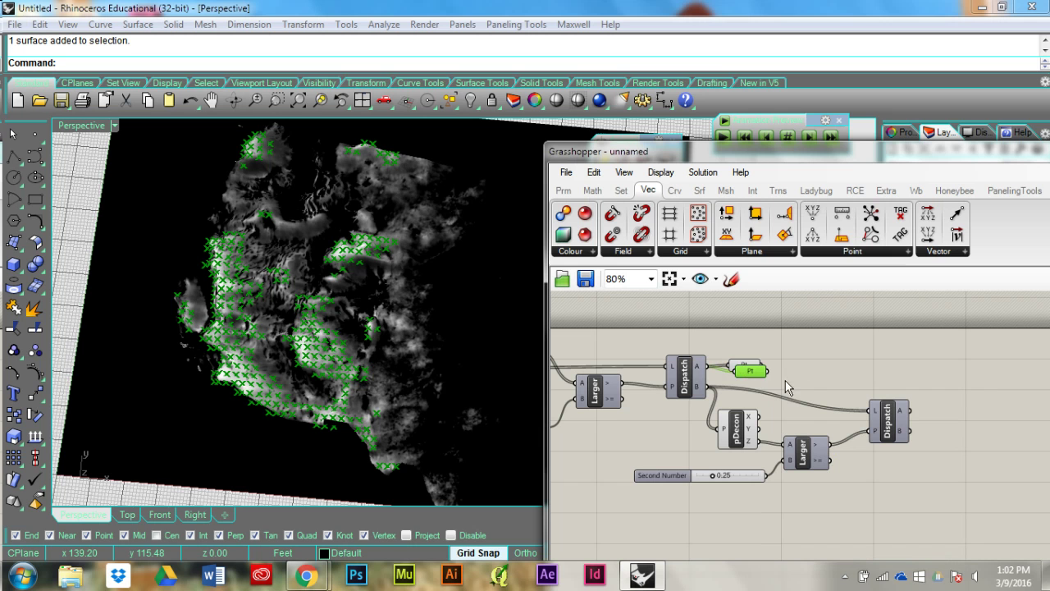
{"action": "left_click_drag", "start_coordinate": [759, 373], "coordinate": [978, 403]}
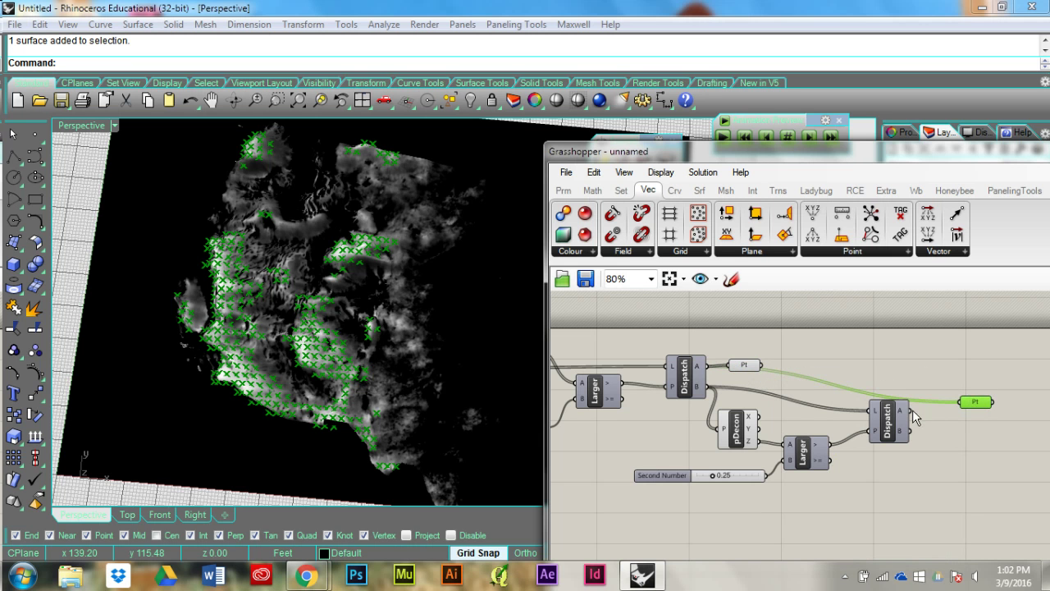
{"action": "left_click_drag", "start_coordinate": [913, 409], "coordinate": [963, 402]}
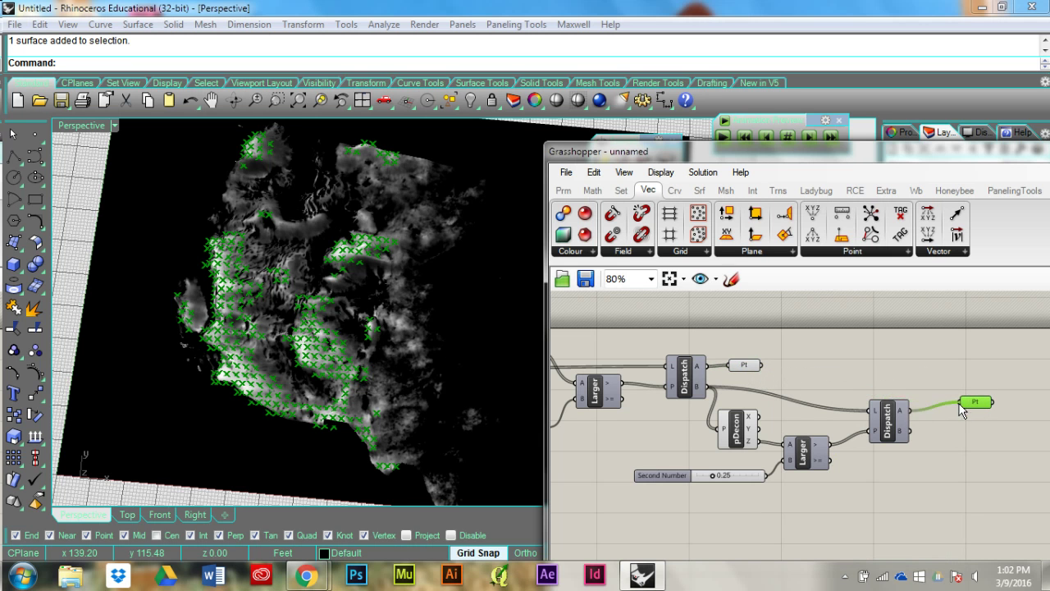
{"action": "left_click", "coordinate": [934, 452]}
Step: Set the Second Number slider to 0.91
{"action": "right_click_drag", "start_coordinate": [275, 345], "coordinate": [275, 201]}
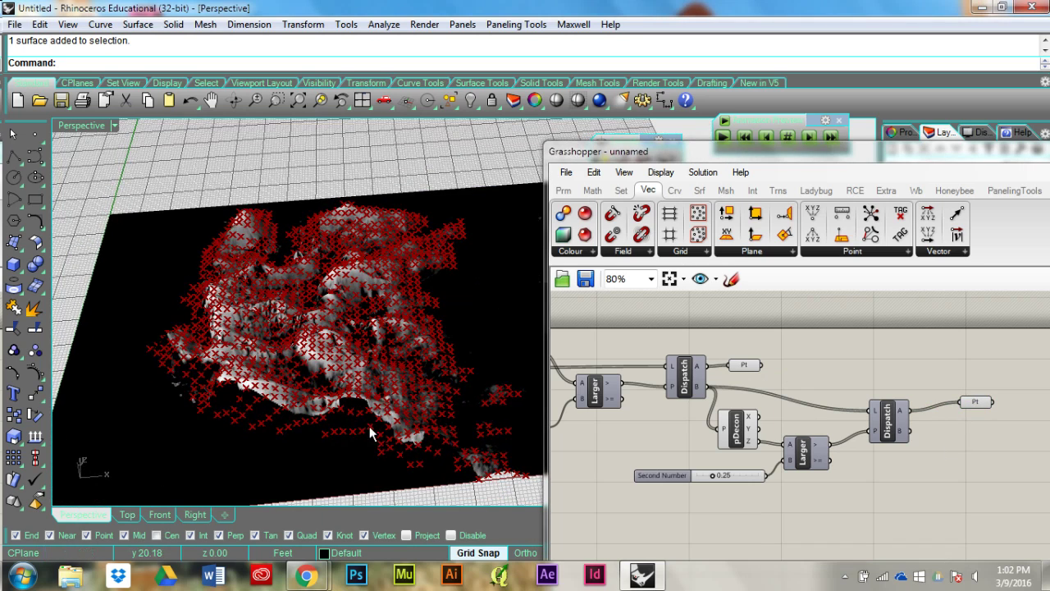
{"action": "scroll", "coordinate": [723, 475], "scroll_direction": "up", "scroll_amount": 3}
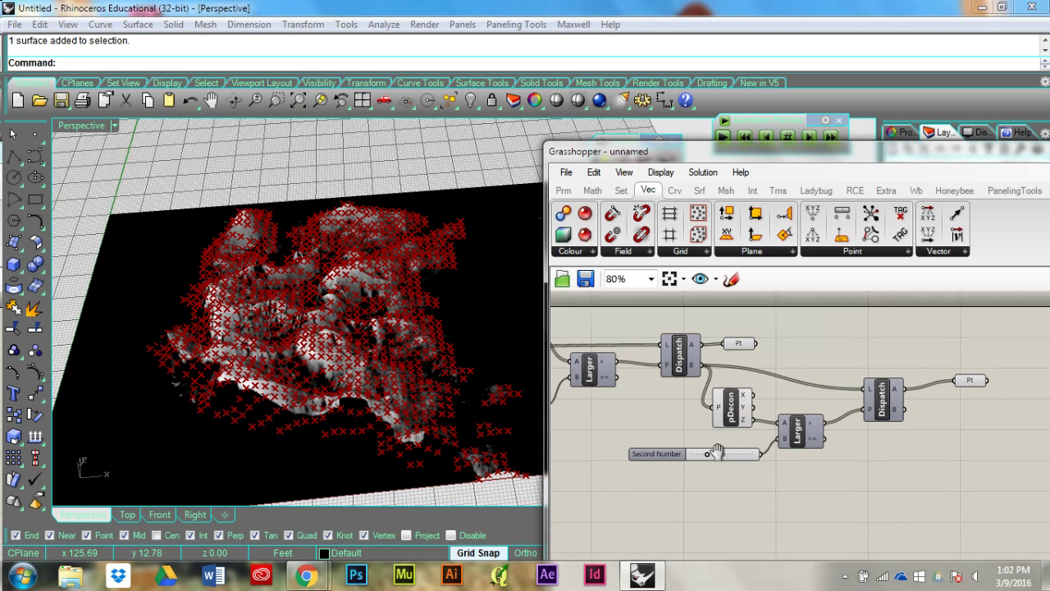
{"action": "left_click_drag", "start_coordinate": [689, 453], "coordinate": [764, 457]}
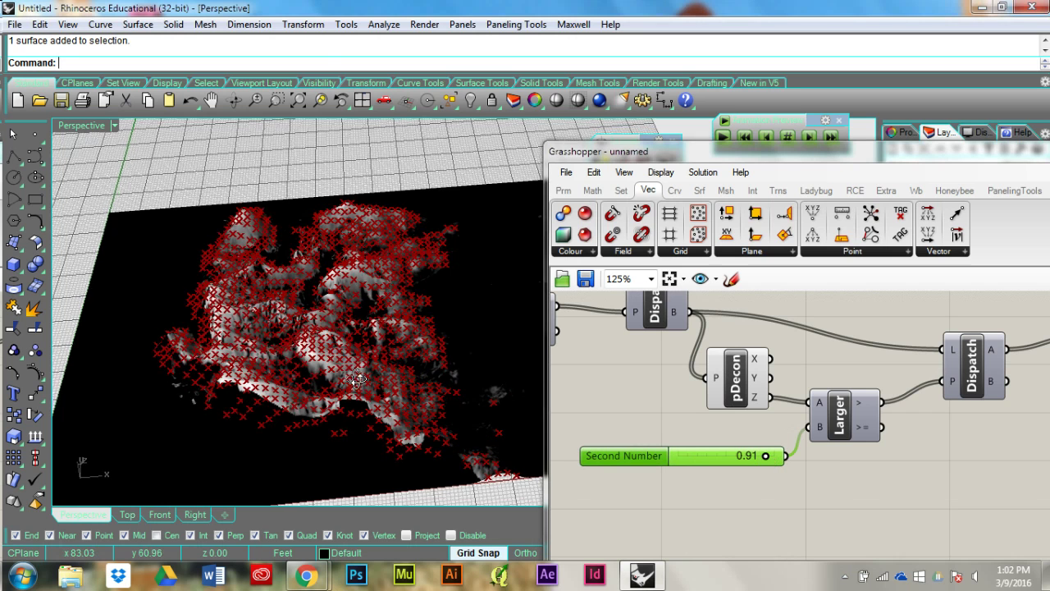
Step: Compare the two dispatched point groups on the terrain by selecting each Point parameter in turn
{"action": "right_click_drag", "start_coordinate": [357, 377], "coordinate": [386, 443]}
{"action": "scroll", "coordinate": [394, 443], "scroll_direction": "down", "scroll_amount": 4}
{"action": "right_click_drag", "start_coordinate": [480, 366], "coordinate": [456, 353]}
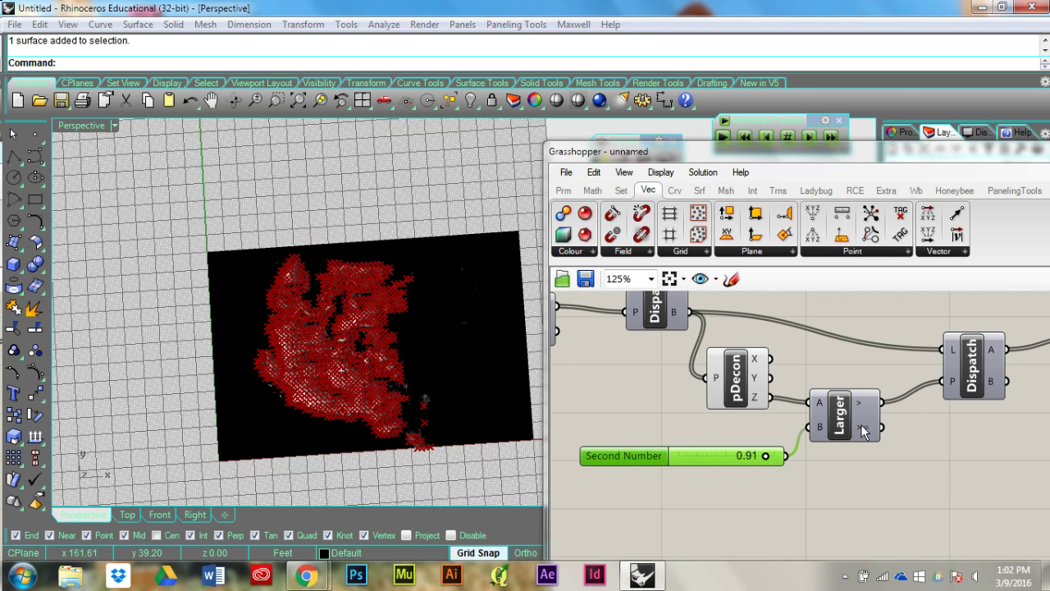
{"action": "right_click_drag", "start_coordinate": [860, 424], "coordinate": [809, 414]}
{"action": "right_click_drag", "start_coordinate": [1014, 415], "coordinate": [876, 444]}
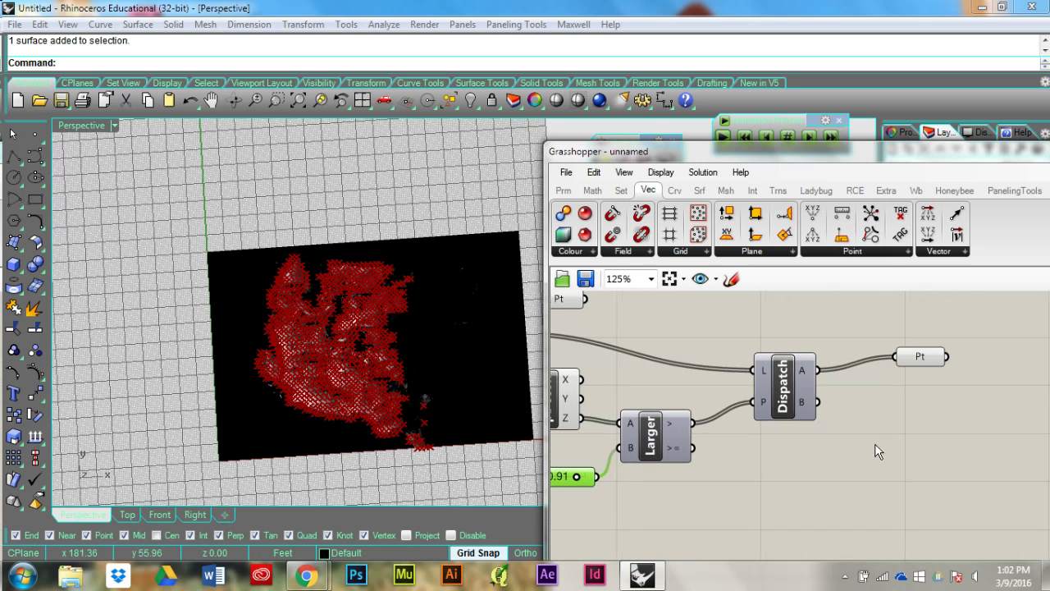
{"action": "left_click", "coordinate": [913, 361]}
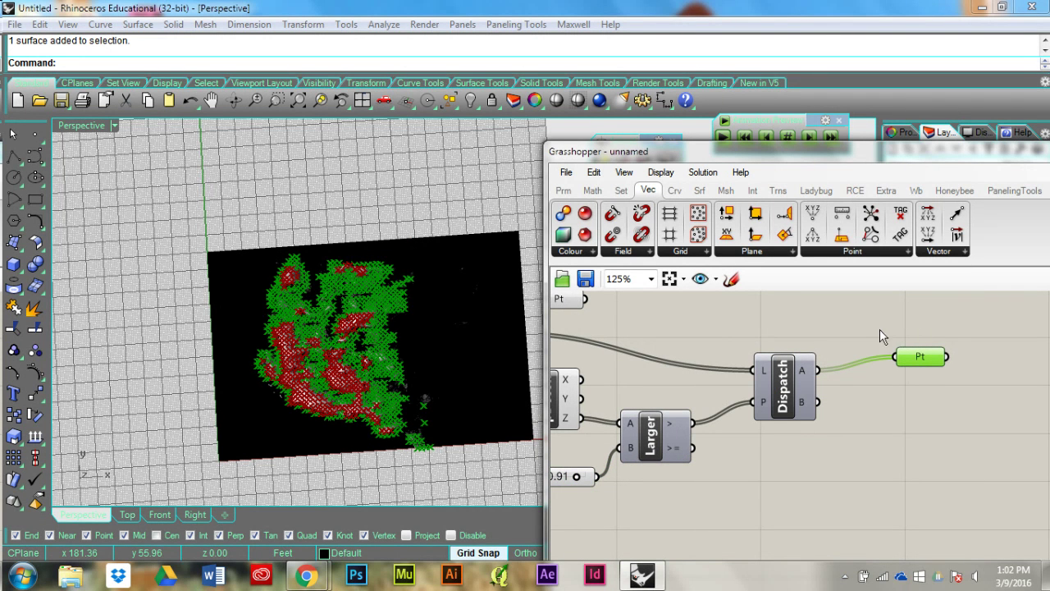
{"action": "right_click_drag", "start_coordinate": [589, 312], "coordinate": [792, 361]}
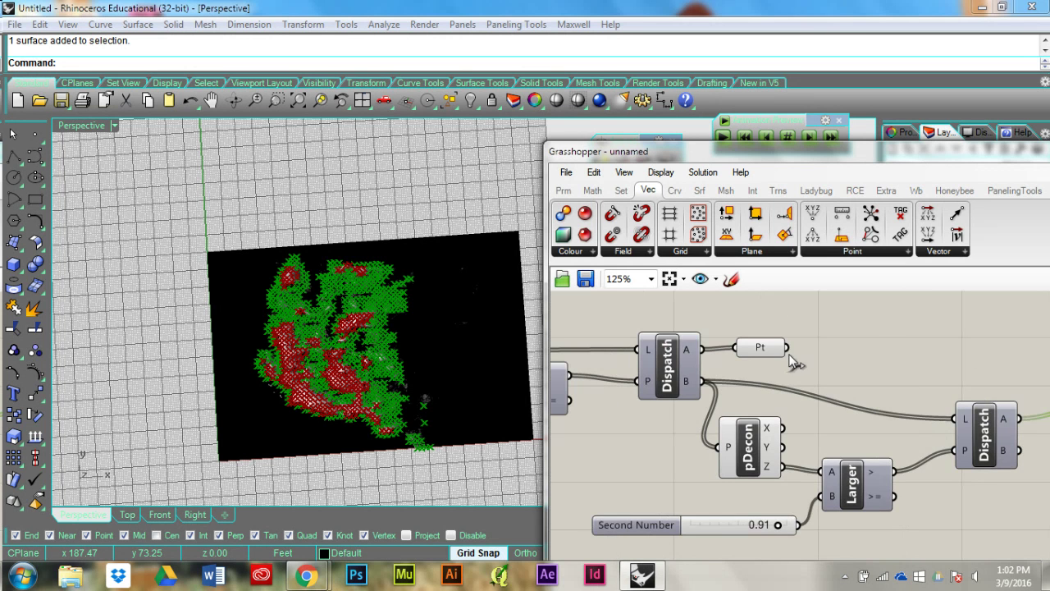
{"action": "left_click", "coordinate": [752, 352]}
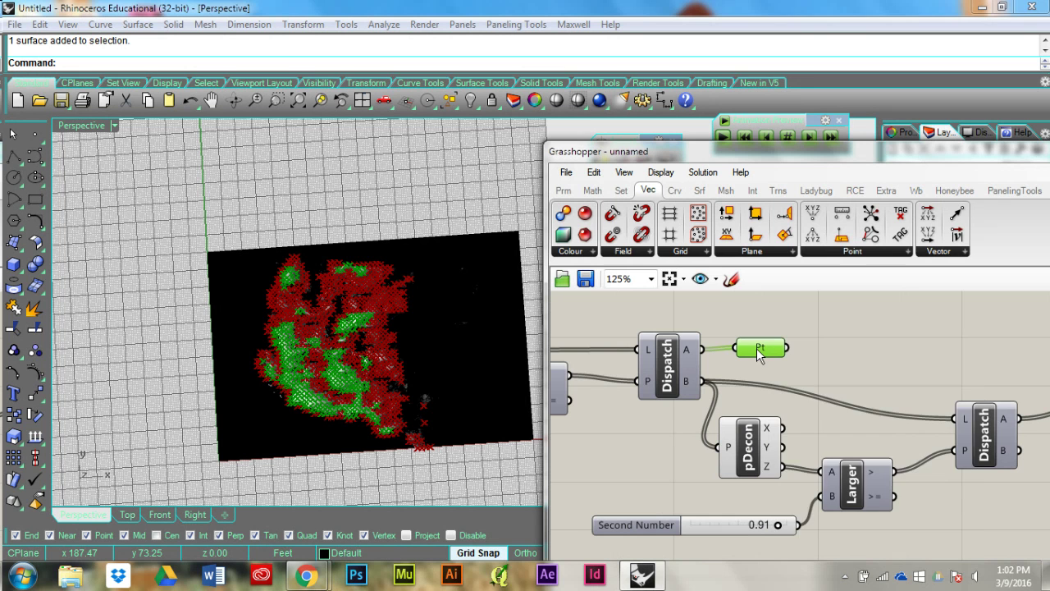
{"action": "left_click", "coordinate": [841, 358]}
Step: Review the whole chain of components in the definition
{"action": "right_click_drag", "start_coordinate": [830, 354], "coordinate": [765, 334]}
{"action": "right_click_drag", "start_coordinate": [779, 378], "coordinate": [873, 371]}
{"action": "scroll", "coordinate": [763, 384], "scroll_direction": "down", "scroll_amount": 2}
{"action": "scroll", "coordinate": [873, 378], "scroll_direction": "down", "scroll_amount": 6}
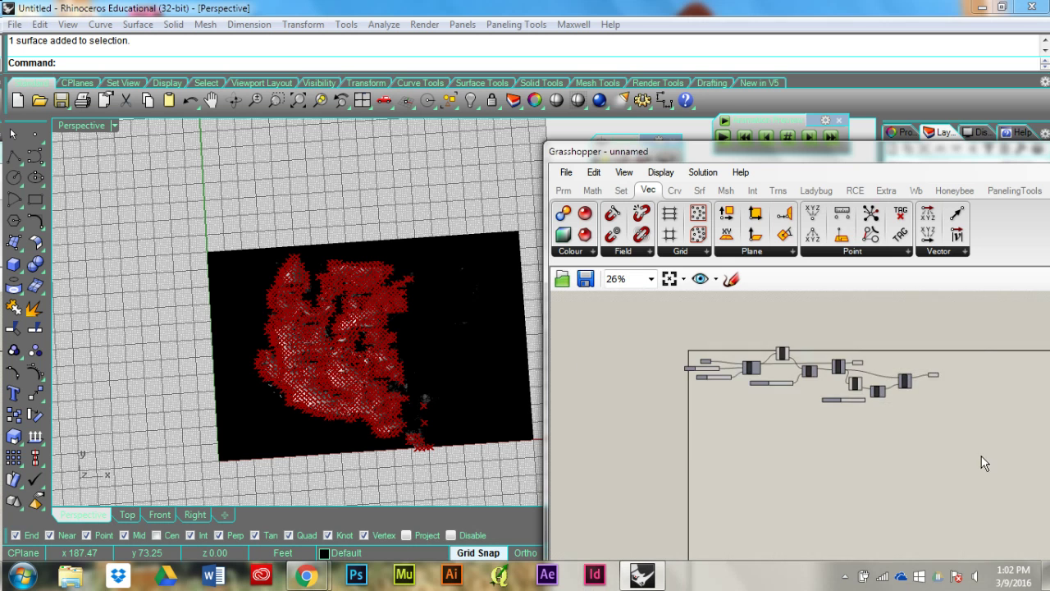
{"action": "left_click_drag", "start_coordinate": [981, 456], "coordinate": [662, 339]}
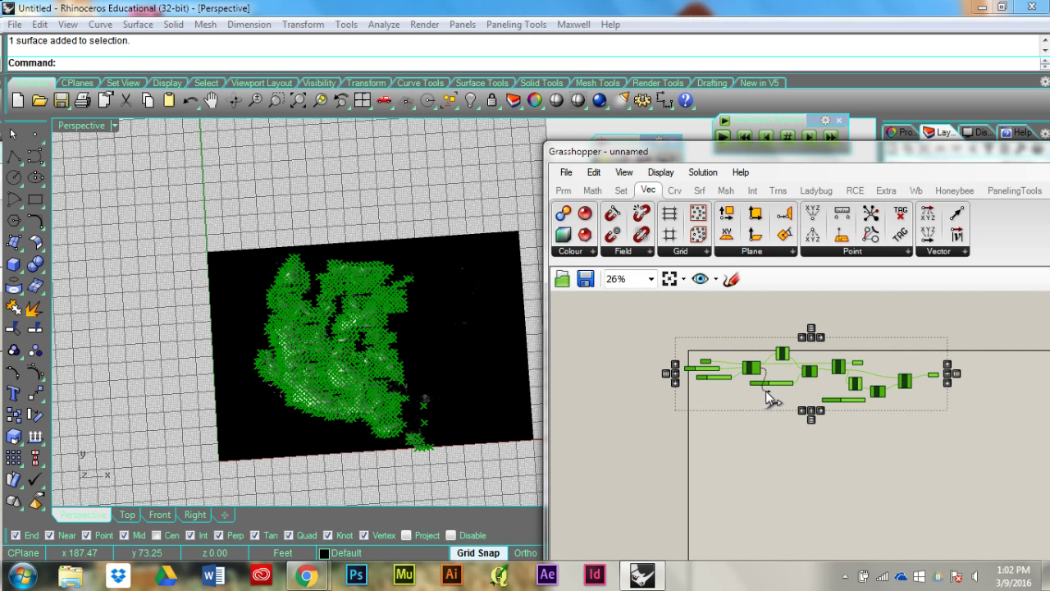
{"action": "left_click", "coordinate": [758, 355]}
{"action": "scroll", "coordinate": [800, 364], "scroll_direction": "up", "scroll_amount": 3}
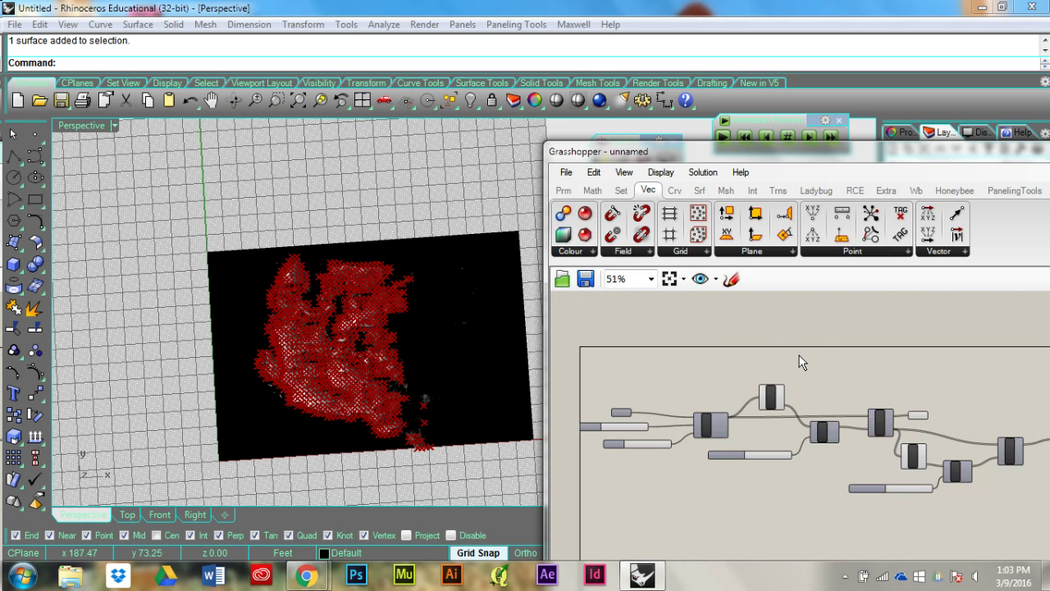
{"action": "scroll", "coordinate": [658, 398], "scroll_direction": "up", "scroll_amount": 3}
Step: Add a Circle component and connect the first Point parameter to its P input
{"action": "right_click_drag", "start_coordinate": [658, 399], "coordinate": [804, 388]}
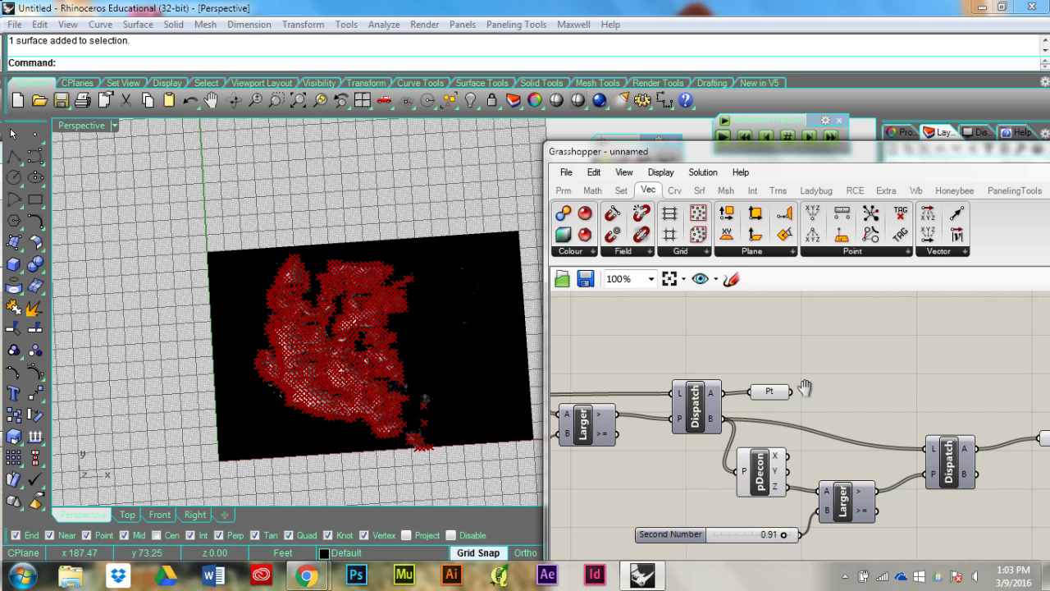
{"action": "right_click_drag", "start_coordinate": [879, 390], "coordinate": [786, 387]}
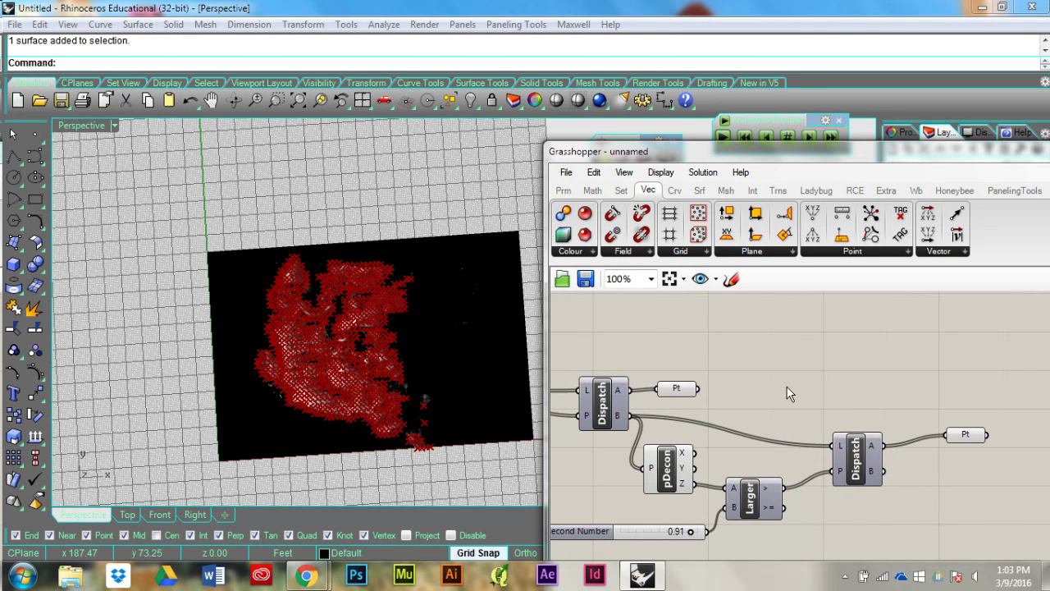
{"action": "left_click", "coordinate": [680, 199]}
{"action": "left_click_drag", "start_coordinate": [786, 213], "coordinate": [845, 340]}
{"action": "left_click_drag", "start_coordinate": [701, 387], "coordinate": [824, 366]}
Step: Turn off the preview of both Point parameters so only the circles are drawn on the terrain
{"action": "left_click", "coordinate": [675, 387]}
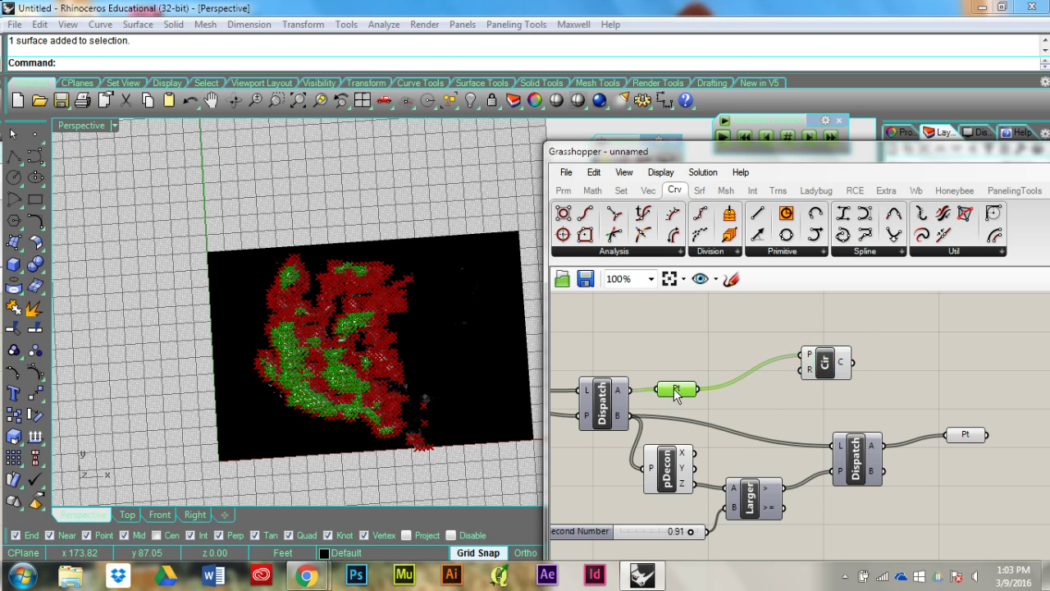
{"action": "middle_click", "coordinate": [675, 386]}
{"action": "left_click", "coordinate": [720, 336]}
{"action": "right_click_drag", "start_coordinate": [416, 316], "coordinate": [416, 316]}
{"action": "scroll", "coordinate": [417, 316], "scroll_direction": "up", "scroll_amount": 3}
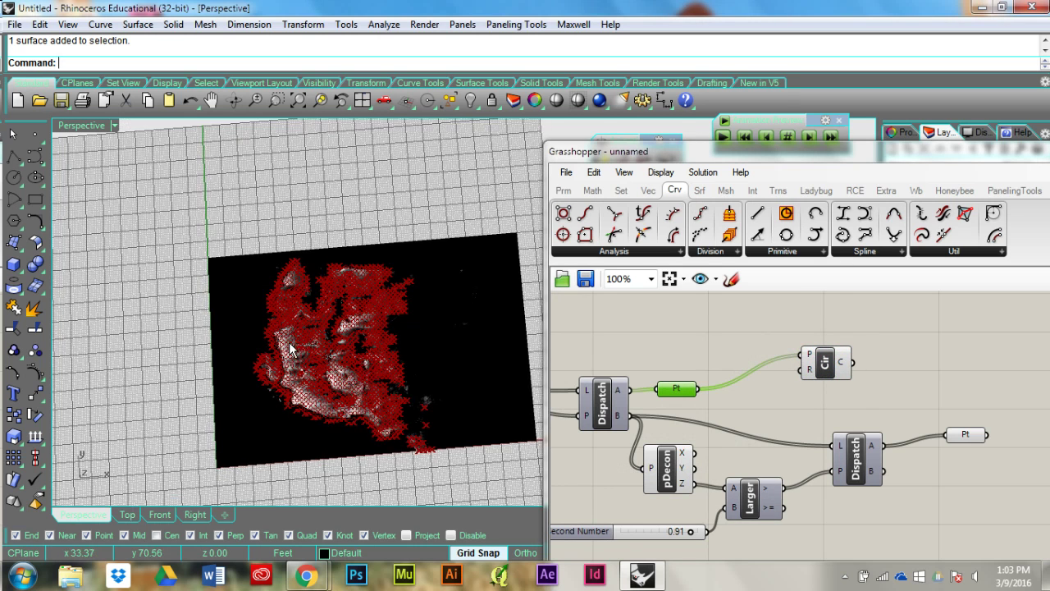
{"action": "left_click", "coordinate": [955, 428]}
{"action": "middle_click", "coordinate": [964, 423]}
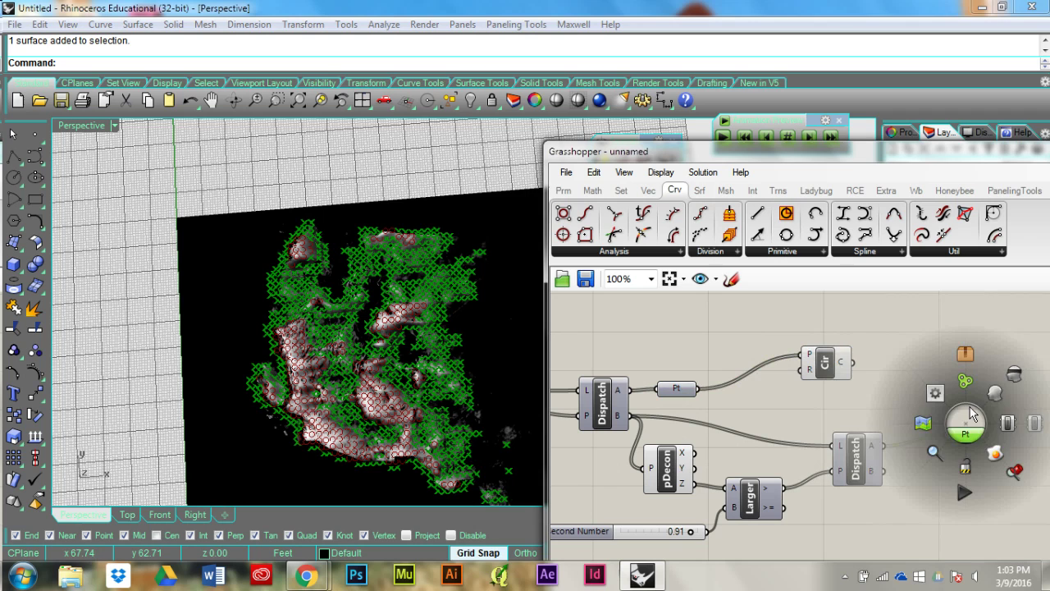
{"action": "left_click", "coordinate": [1013, 373]}
Step: Examine the circles' placement on the terrain's high areas from above and from low side angles
{"action": "right_click_drag", "start_coordinate": [391, 372], "coordinate": [386, 366]}
{"action": "scroll", "coordinate": [380, 373], "scroll_direction": "up", "scroll_amount": 6}
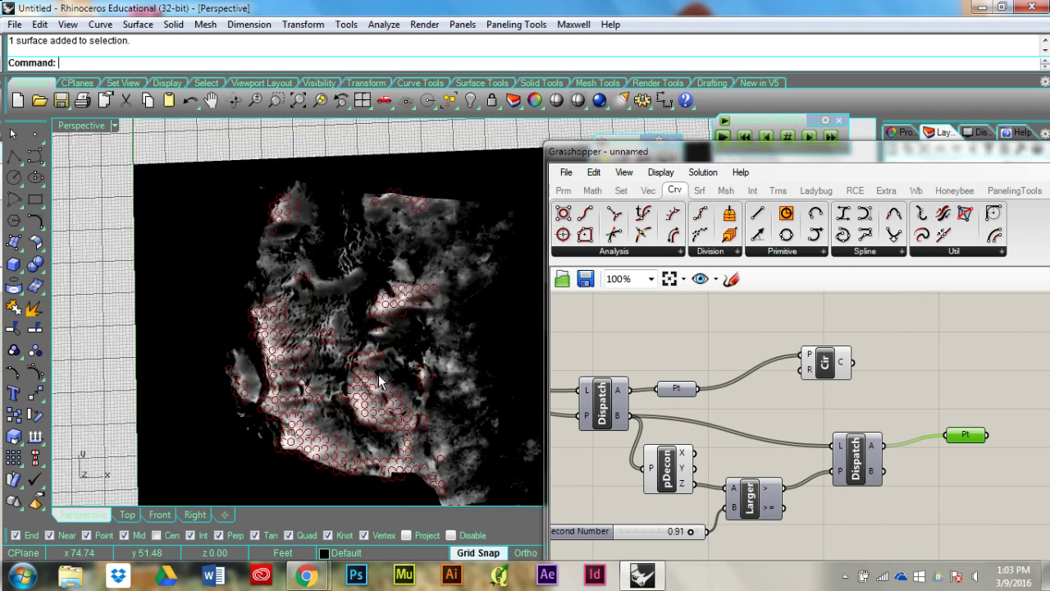
{"action": "right_click_drag", "start_coordinate": [343, 336], "coordinate": [338, 325]}
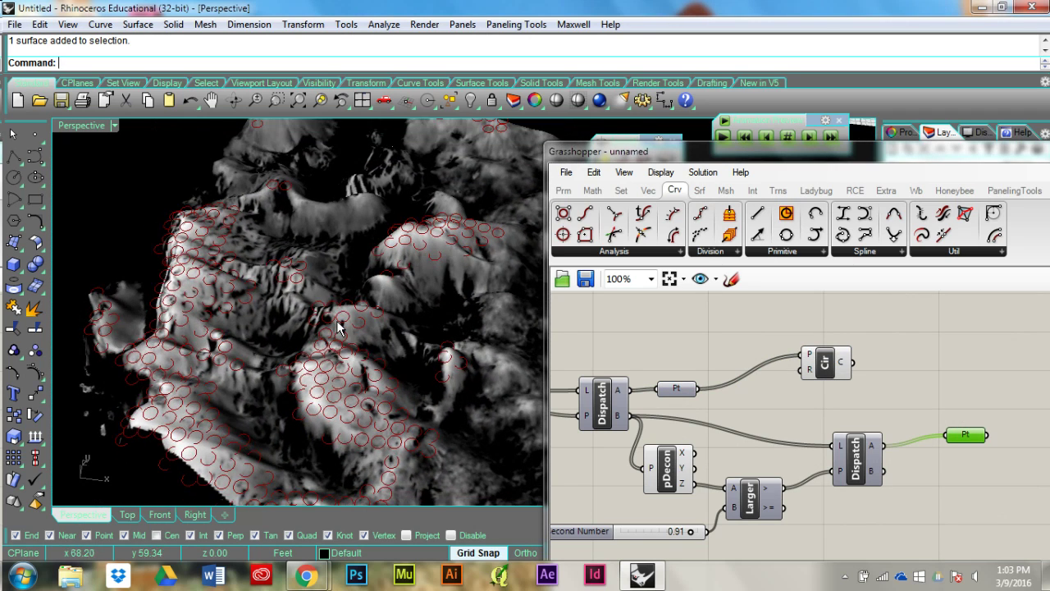
{"action": "scroll", "coordinate": [338, 322], "scroll_direction": "down", "scroll_amount": 3}
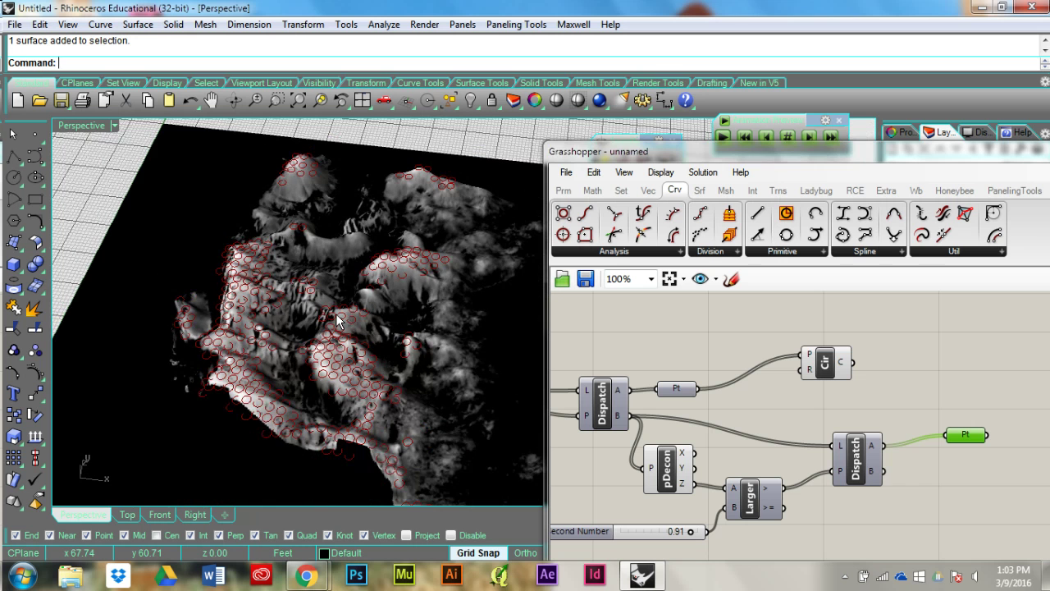
{"action": "right_click_drag", "start_coordinate": [340, 322], "coordinate": [280, 270]}
{"action": "scroll", "coordinate": [212, 309], "scroll_direction": "up", "scroll_amount": 3}
{"action": "scroll", "coordinate": [215, 304], "scroll_direction": "down", "scroll_amount": 2}
{"action": "scroll", "coordinate": [279, 266], "scroll_direction": "down", "scroll_amount": 3}
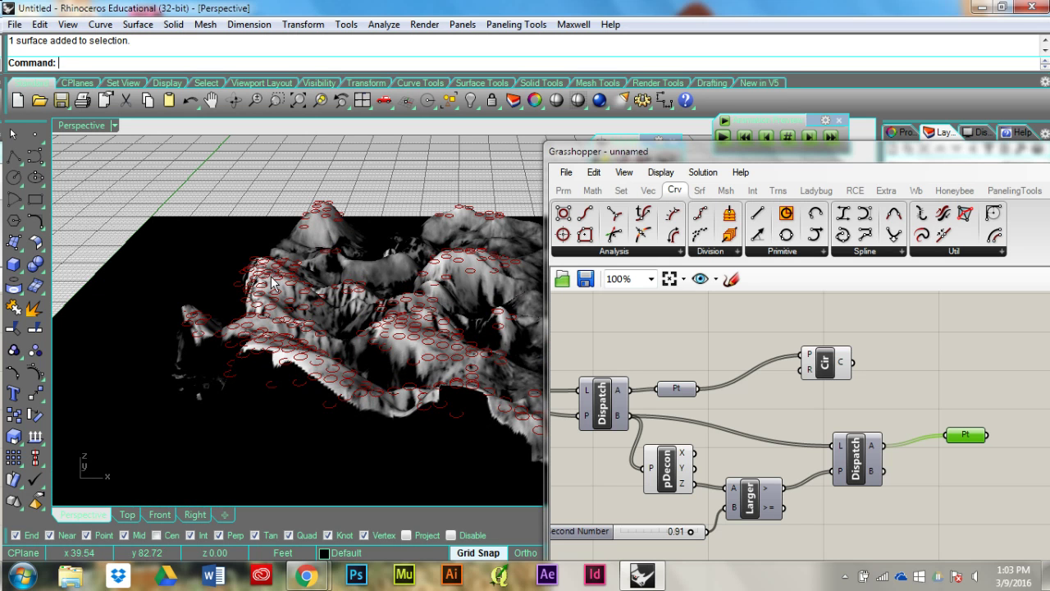
{"action": "right_click_drag", "start_coordinate": [287, 355], "coordinate": [281, 305]}
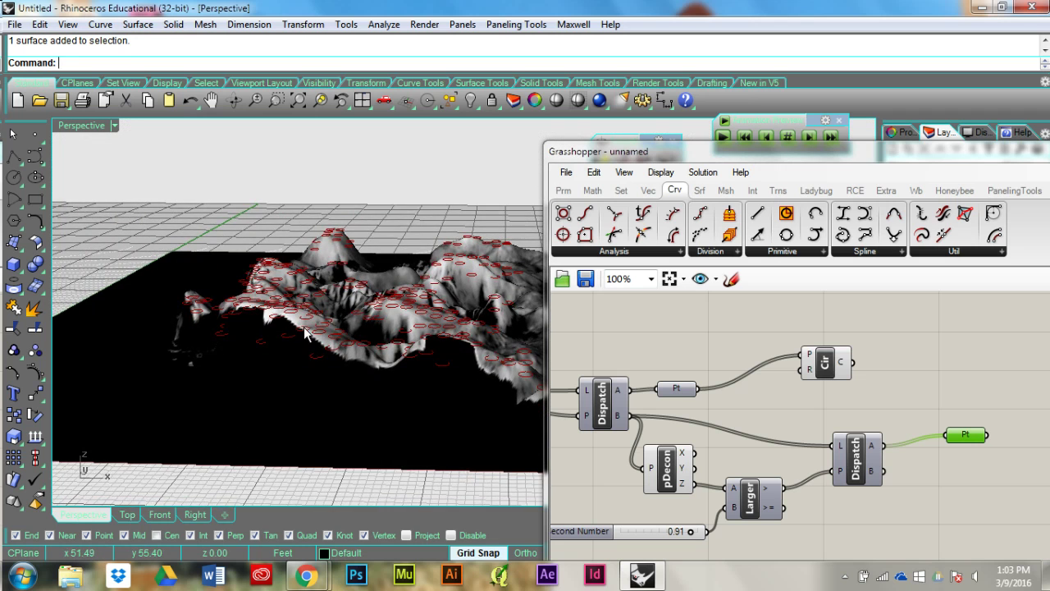
{"action": "right_click_drag", "start_coordinate": [304, 381], "coordinate": [298, 451]}
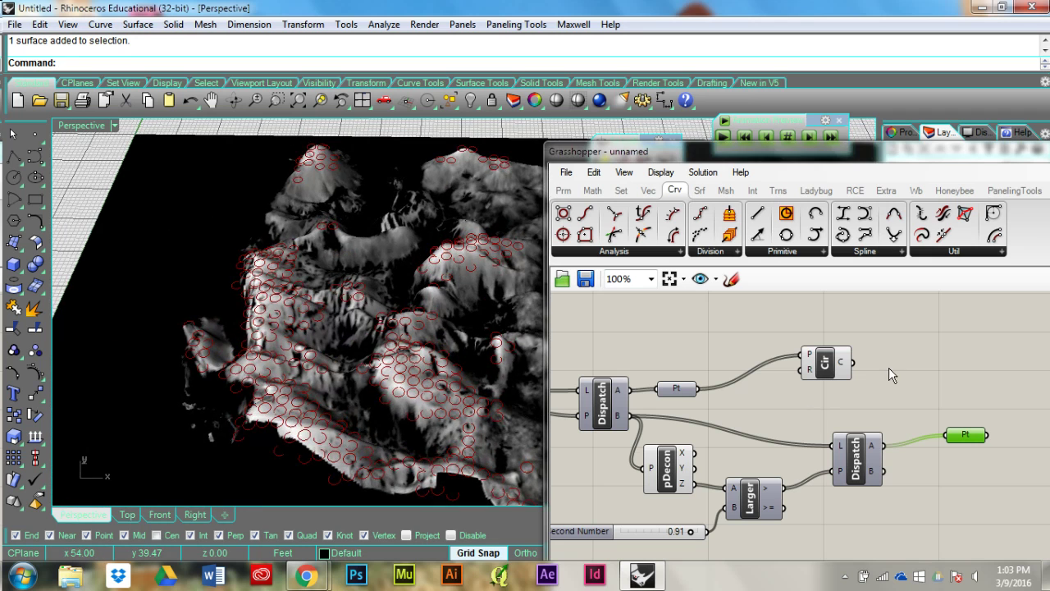
Step: Move the Circle component farther from the first Point parameter and shift that Point parameter slightly up to make room between them
{"action": "left_click", "coordinate": [891, 375]}
{"action": "right_click_drag", "start_coordinate": [892, 375], "coordinate": [792, 370]}
{"action": "left_click_drag", "start_coordinate": [727, 359], "coordinate": [832, 343]}
{"action": "left_click", "coordinate": [734, 362]}
{"action": "right_click_drag", "start_coordinate": [785, 363], "coordinate": [909, 342]}
{"action": "right_click_drag", "start_coordinate": [824, 365], "coordinate": [706, 399]}
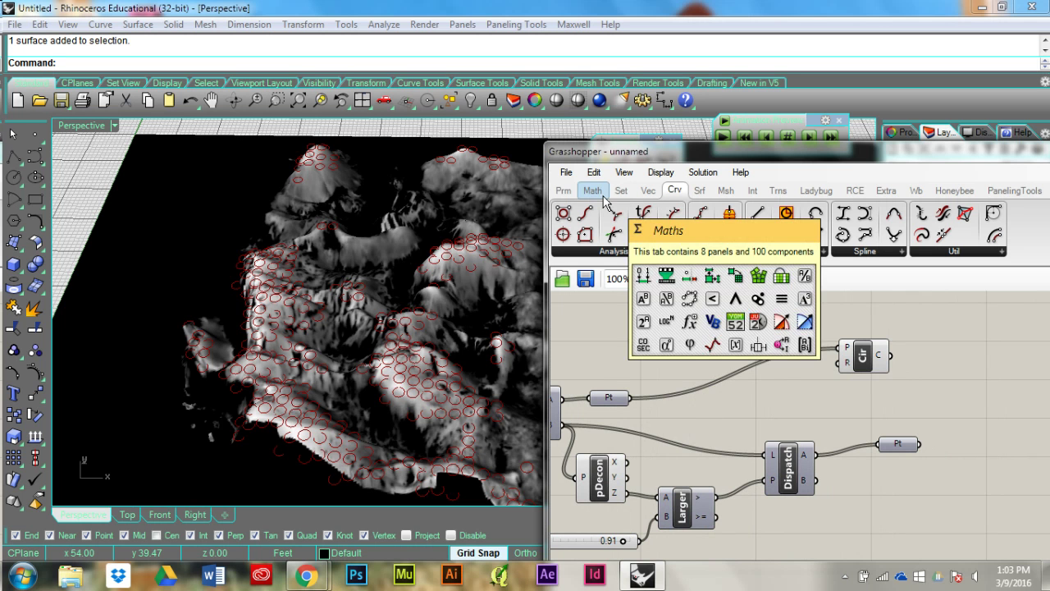
{"action": "right_click_drag", "start_coordinate": [651, 329], "coordinate": [770, 332]}
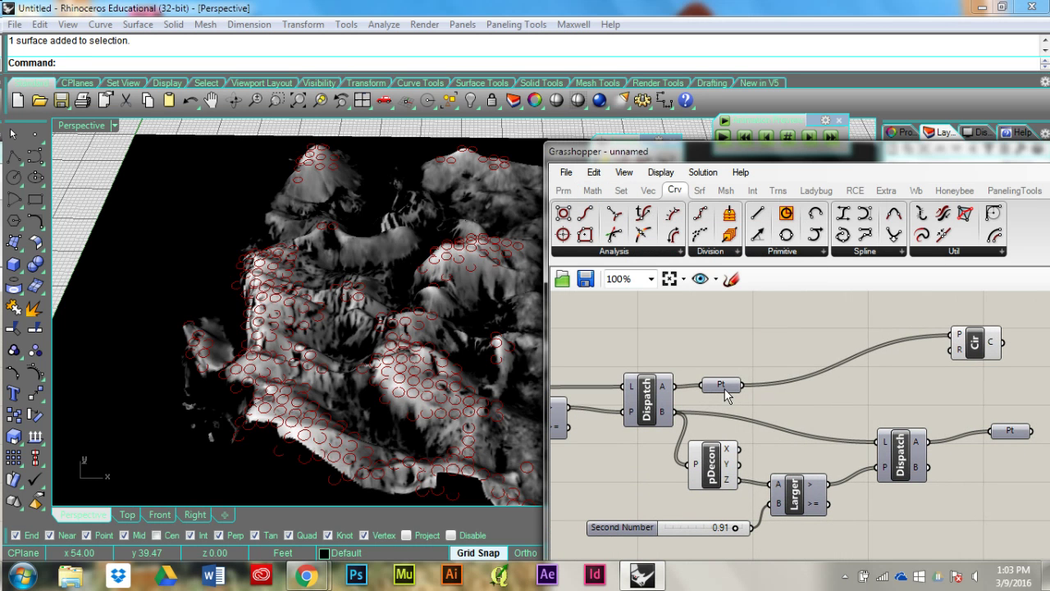
{"action": "left_click_drag", "start_coordinate": [724, 389], "coordinate": [723, 370]}
{"action": "left_click", "coordinate": [759, 324]}
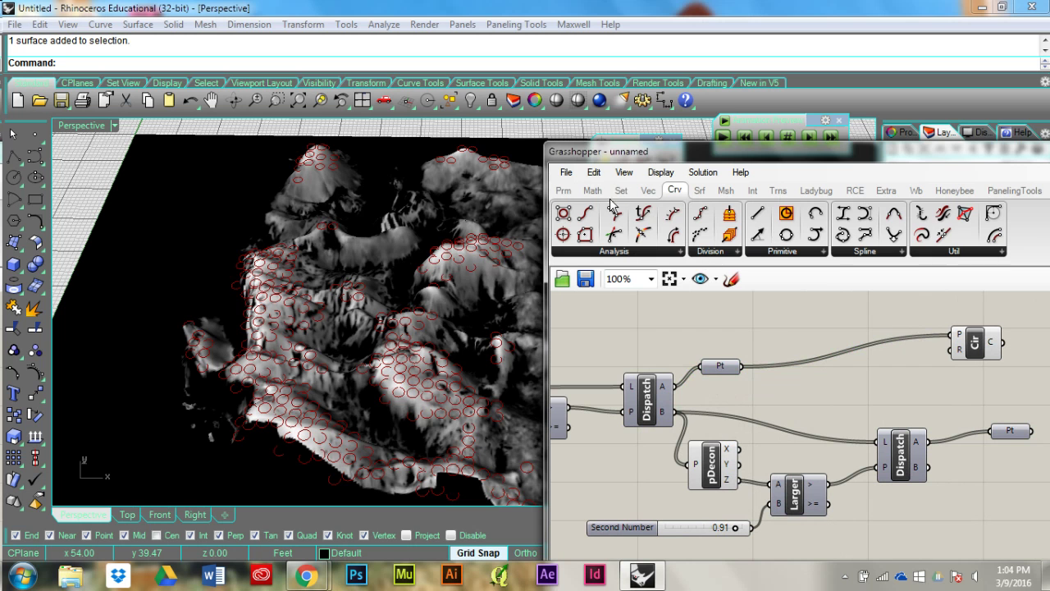
Step: Add a Deconstruct Point component after the first Point parameter, connect that parameter to its P input, and place it just below the circle wire
{"action": "double_click", "coordinate": [737, 345]}
{"action": "left_click", "coordinate": [644, 191]}
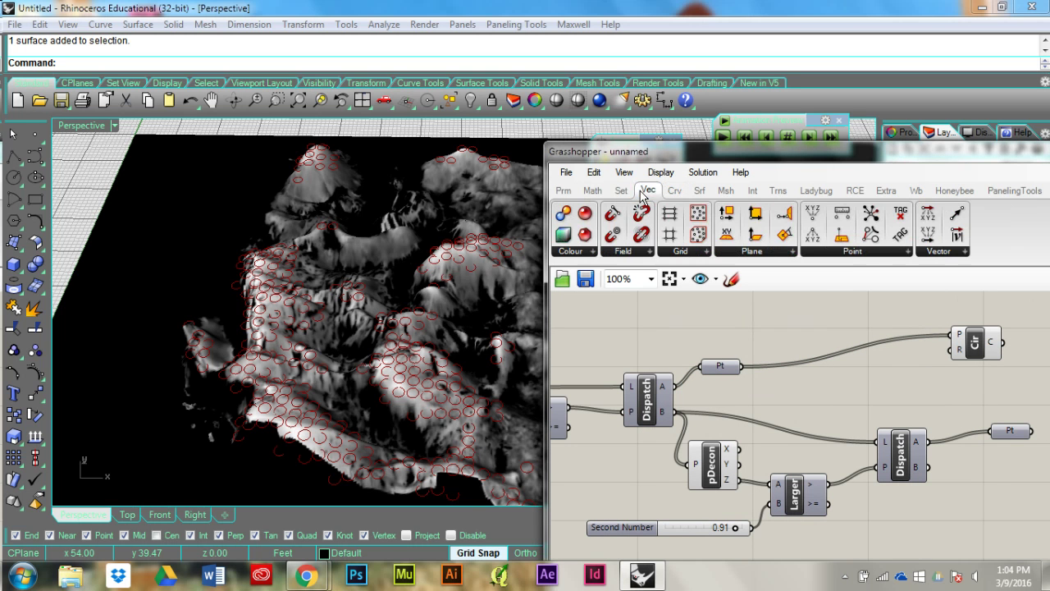
{"action": "left_click_drag", "start_coordinate": [785, 236], "coordinate": [829, 365]}
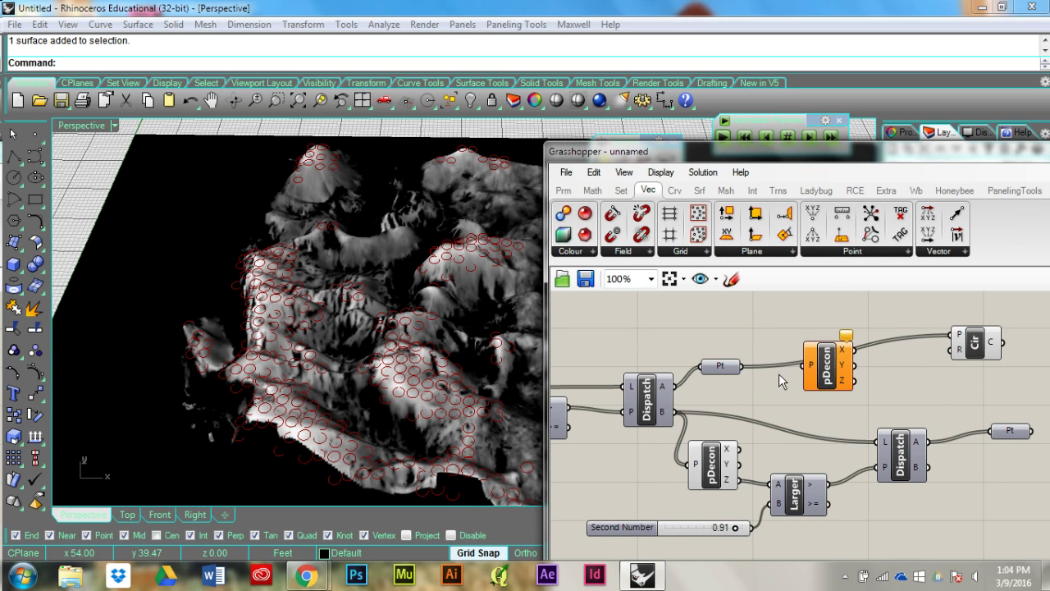
{"action": "left_click_drag", "start_coordinate": [740, 366], "coordinate": [804, 365]}
{"action": "right_click_drag", "start_coordinate": [891, 357], "coordinate": [800, 336]}
{"action": "left_click_drag", "start_coordinate": [733, 336], "coordinate": [733, 357]}
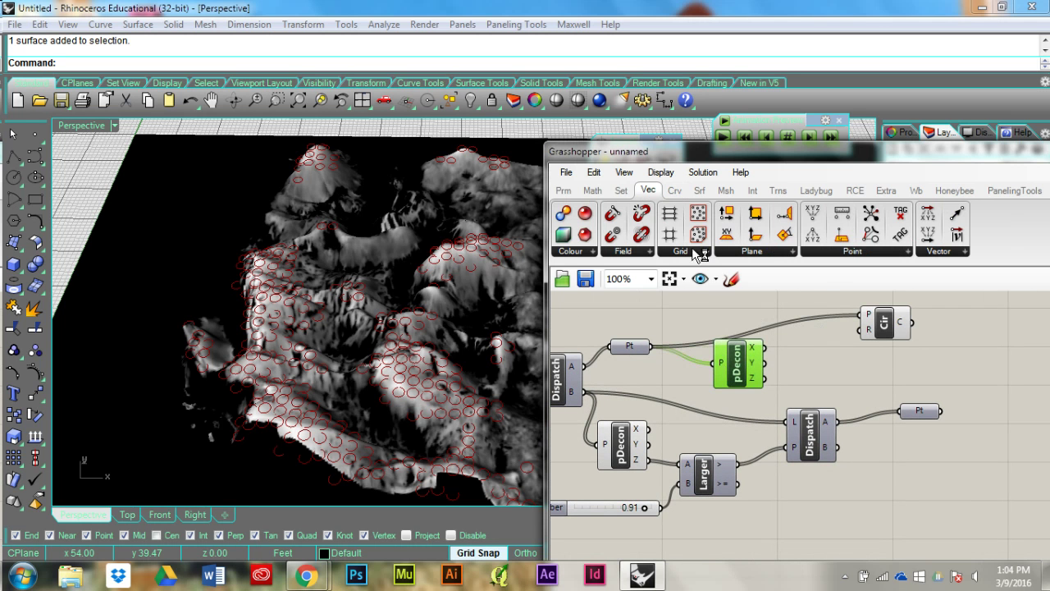
Step: Add a Remap Numbers component beside the new Deconstruct Point and move the Circle component farther away to make room
{"action": "left_click", "coordinate": [592, 191]}
{"action": "left_click_drag", "start_coordinate": [592, 235], "coordinate": [848, 358]}
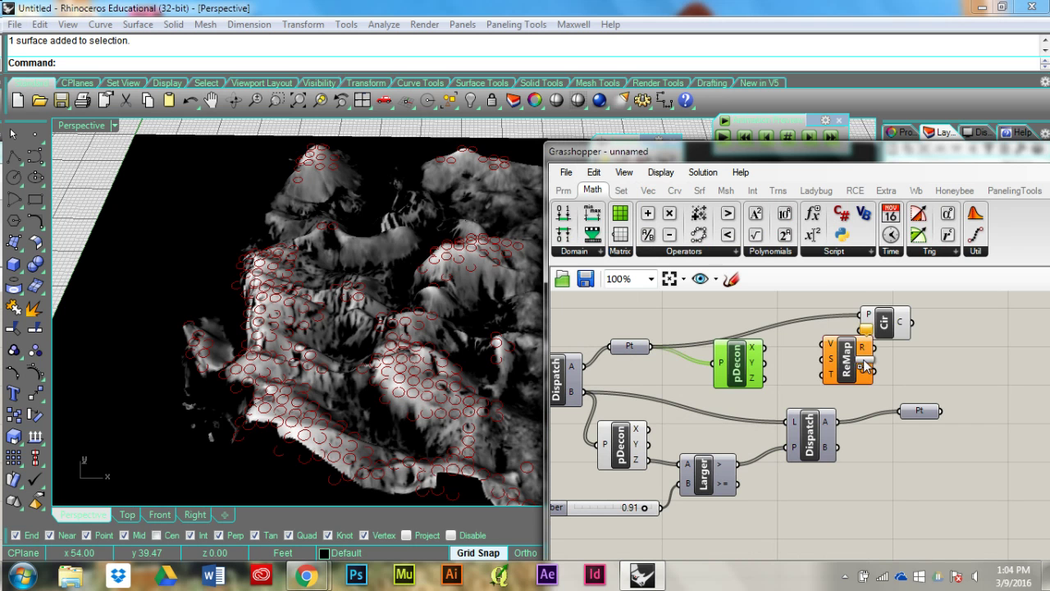
{"action": "left_click", "coordinate": [884, 323]}
{"action": "left_click_drag", "start_coordinate": [884, 322], "coordinate": [966, 308]}
Step: Move the second Dispatch group, with its Deconstruct Point, Larger Than, slider and Point parameter, down to clear space below the Remap component
{"action": "left_click_drag", "start_coordinate": [955, 495], "coordinate": [614, 439]}
{"action": "left_click_drag", "start_coordinate": [617, 443], "coordinate": [633, 459]}
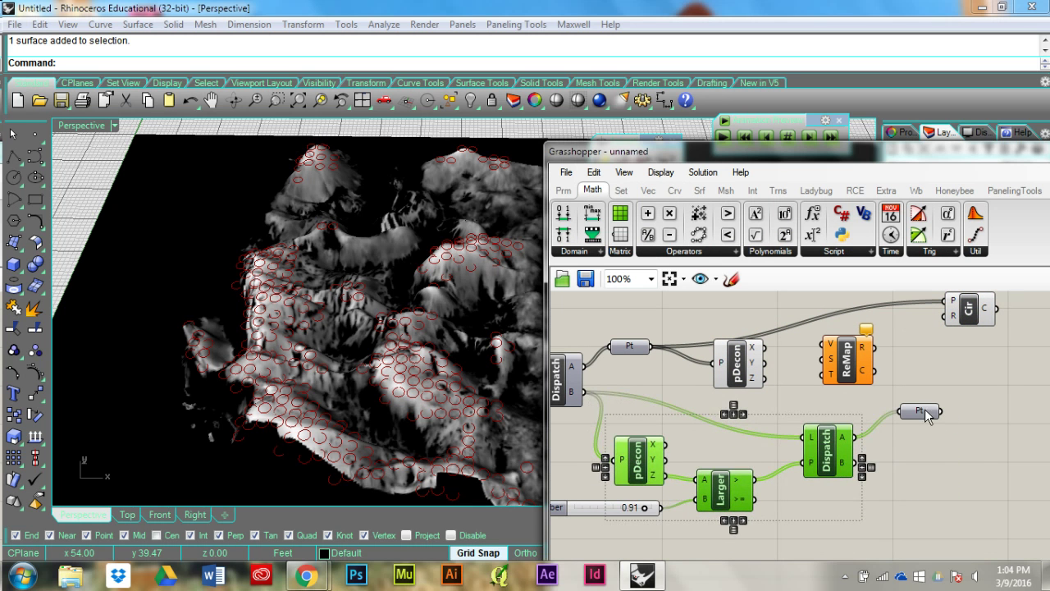
{"action": "left_click_drag", "start_coordinate": [928, 415], "coordinate": [932, 468]}
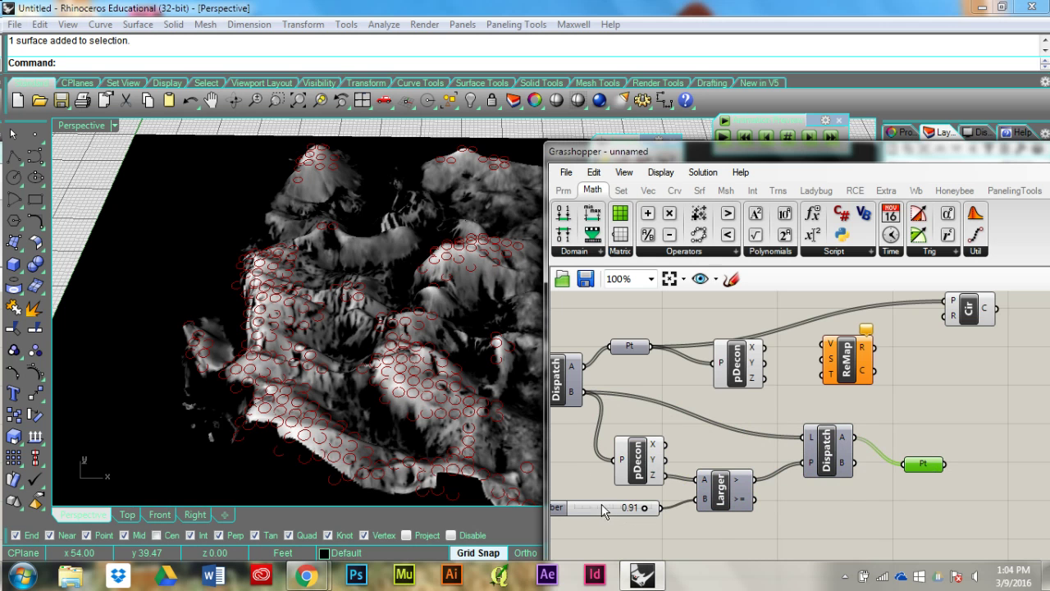
{"action": "left_click_drag", "start_coordinate": [601, 504], "coordinate": [600, 531]}
{"action": "right_click_drag", "start_coordinate": [837, 502], "coordinate": [861, 422]}
{"action": "scroll", "coordinate": [869, 434], "scroll_direction": "down", "scroll_amount": 2}
{"action": "left_click_drag", "start_coordinate": [944, 492], "coordinate": [743, 458]}
{"action": "left_click", "coordinate": [919, 397]}
Step: Connect the Deconstruct Point's Z output to the Remap component's V input and move Remap farther away from it
{"action": "scroll", "coordinate": [871, 341], "scroll_direction": "up", "scroll_amount": 1}
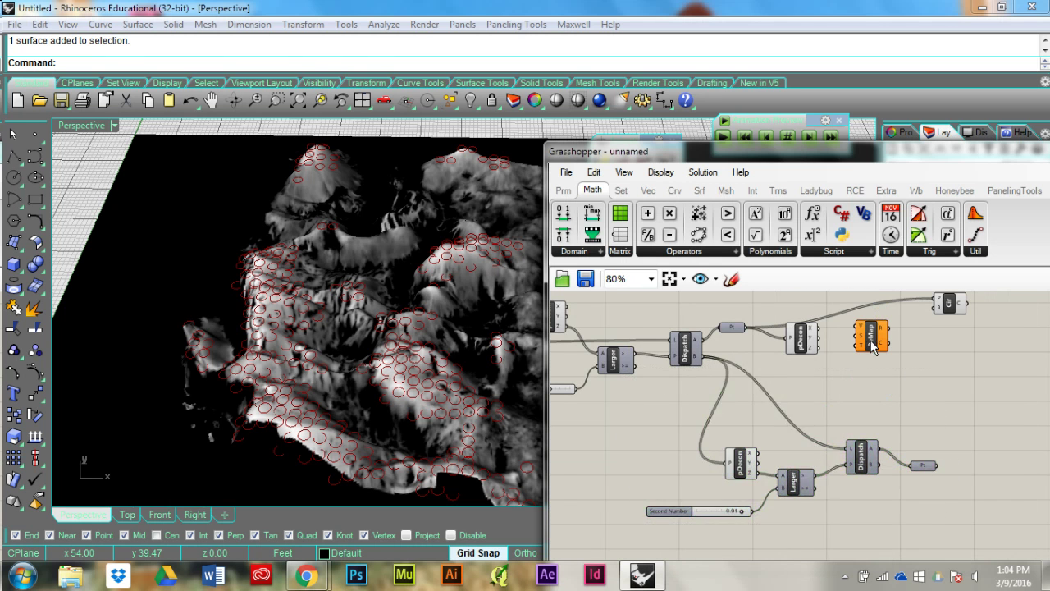
{"action": "scroll", "coordinate": [872, 346], "scroll_direction": "up", "scroll_amount": 2}
{"action": "left_click_drag", "start_coordinate": [767, 356], "coordinate": [840, 313]}
{"action": "left_click_drag", "start_coordinate": [869, 353], "coordinate": [904, 390]}
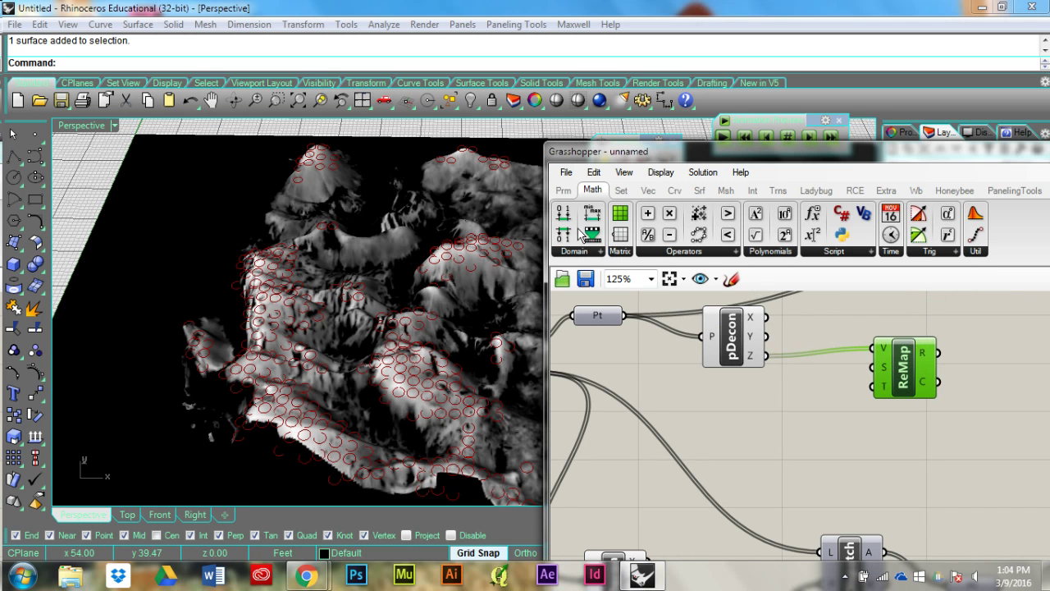
Step: Add a Bounds component between Deconstruct Point and Remap, feeding it the Z values and connecting its I output to Remap's S input
{"action": "left_click_drag", "start_coordinate": [592, 214], "coordinate": [889, 369]}
{"action": "mouse_move", "coordinate": [883, 367]}
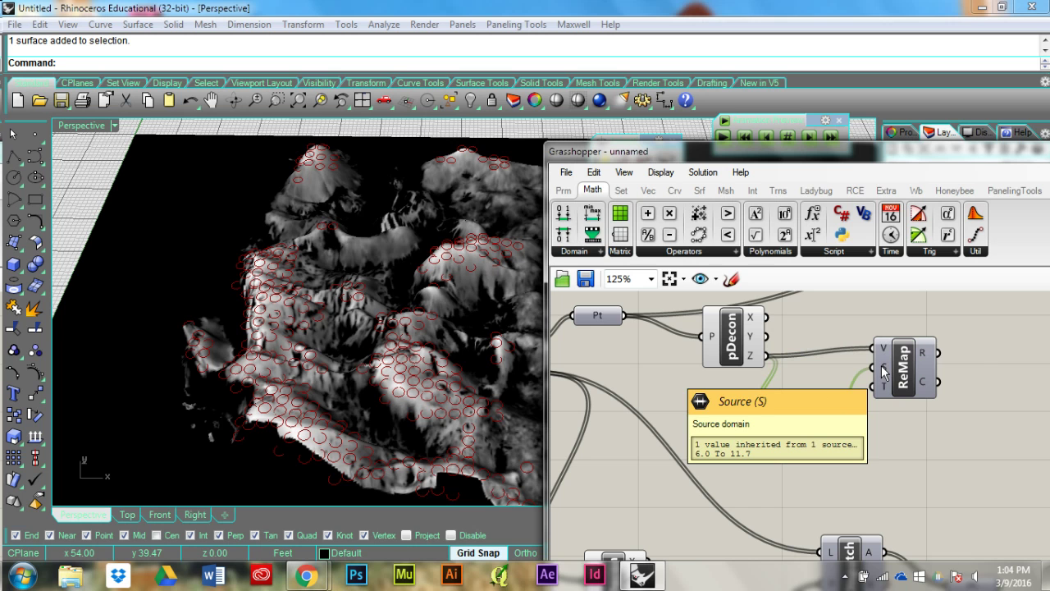
{"action": "left_click_drag", "start_coordinate": [899, 362], "coordinate": [955, 362]}
{"action": "left_click", "coordinate": [863, 397]}
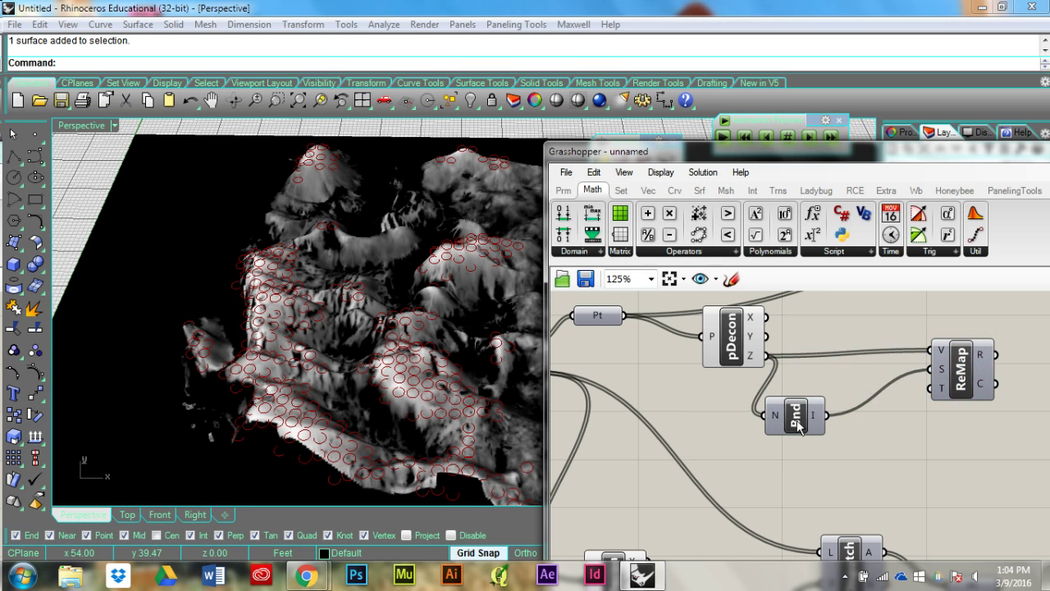
{"action": "left_click_drag", "start_coordinate": [798, 424], "coordinate": [846, 391]}
{"action": "left_click", "coordinate": [814, 355]}
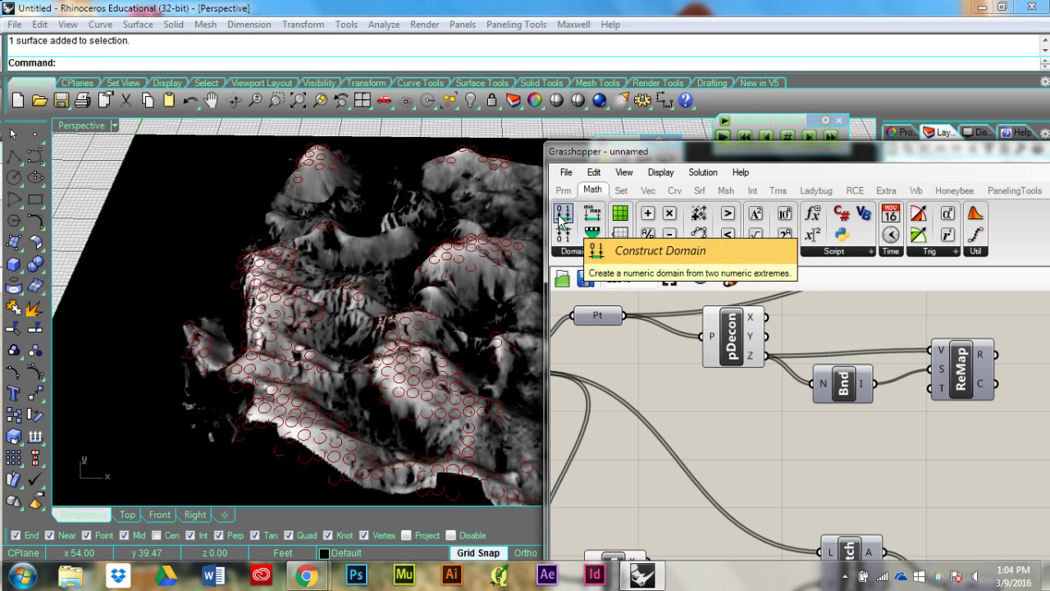
Step: Add a Construct Domain component connected to Remap's T input, and feed its A input from a new 0.5 number slider
{"action": "left_click_drag", "start_coordinate": [562, 219], "coordinate": [937, 388]}
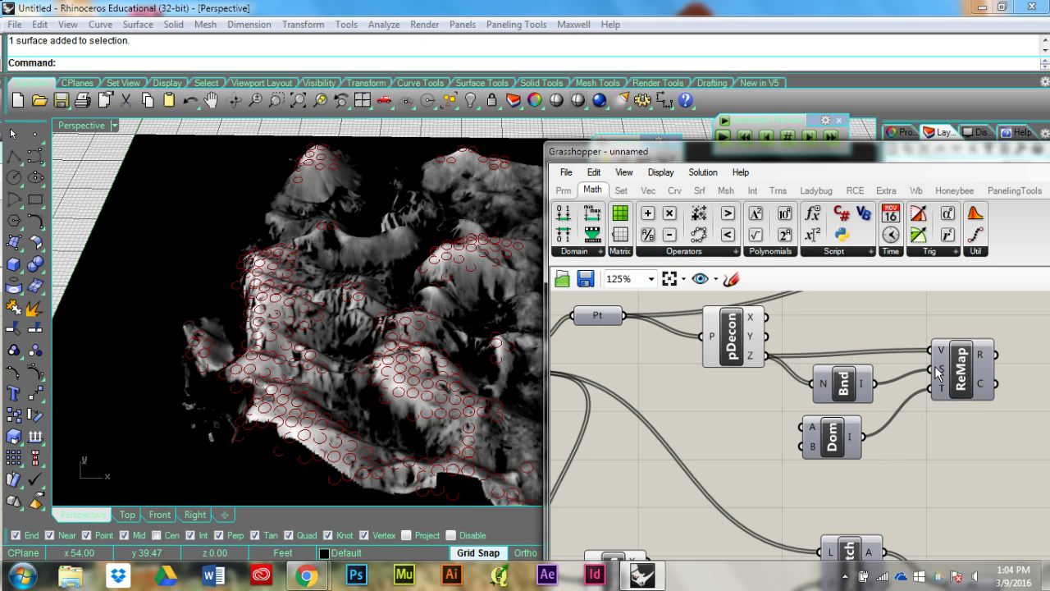
{"action": "mouse_move", "coordinate": [941, 374]}
{"action": "double_click", "coordinate": [735, 429]}
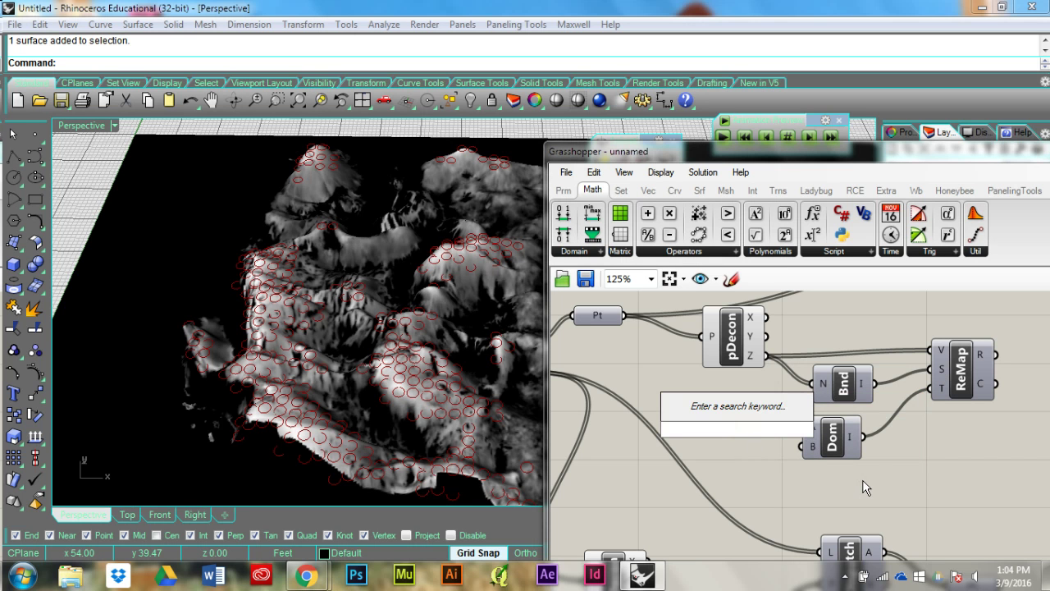
{"action": "type", "text": "0.5"}
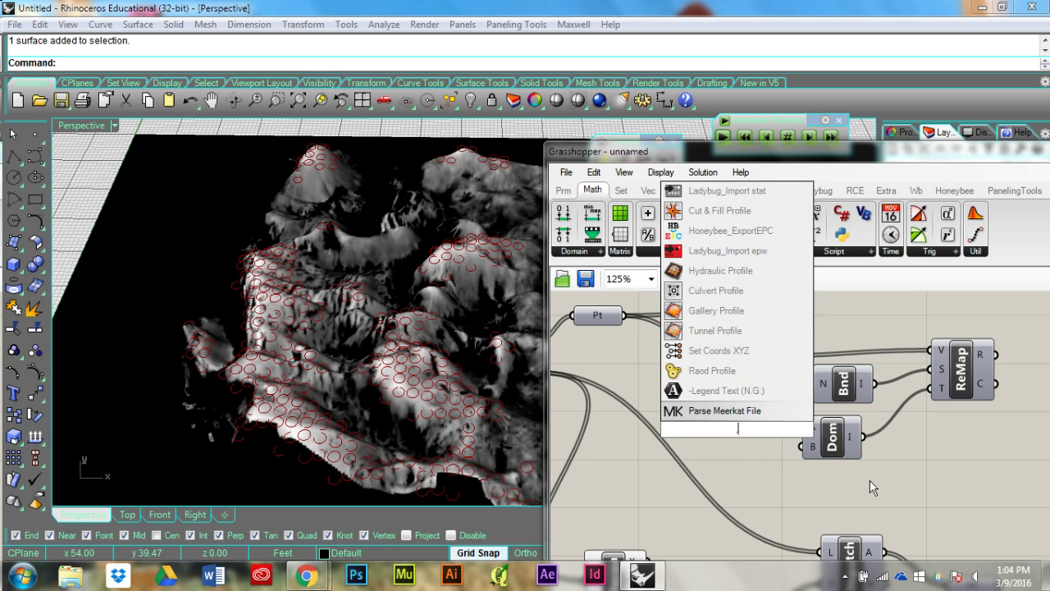
{"action": "key", "text": "Return"}
{"action": "left_click_drag", "start_coordinate": [762, 430], "coordinate": [823, 434]}
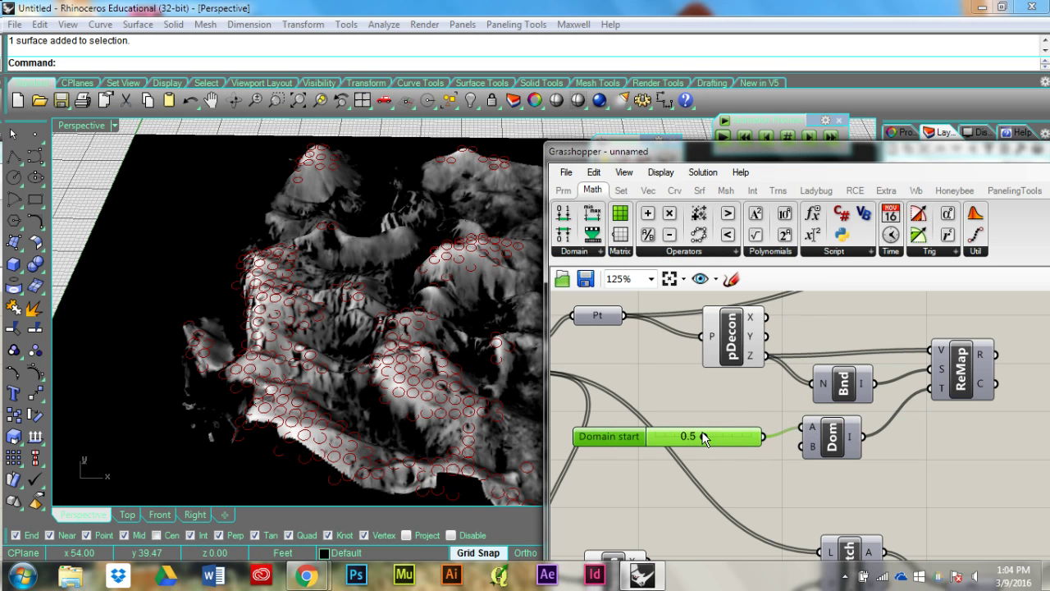
{"action": "left_click_drag", "start_coordinate": [740, 443], "coordinate": [739, 430]}
{"action": "left_click", "coordinate": [640, 439]}
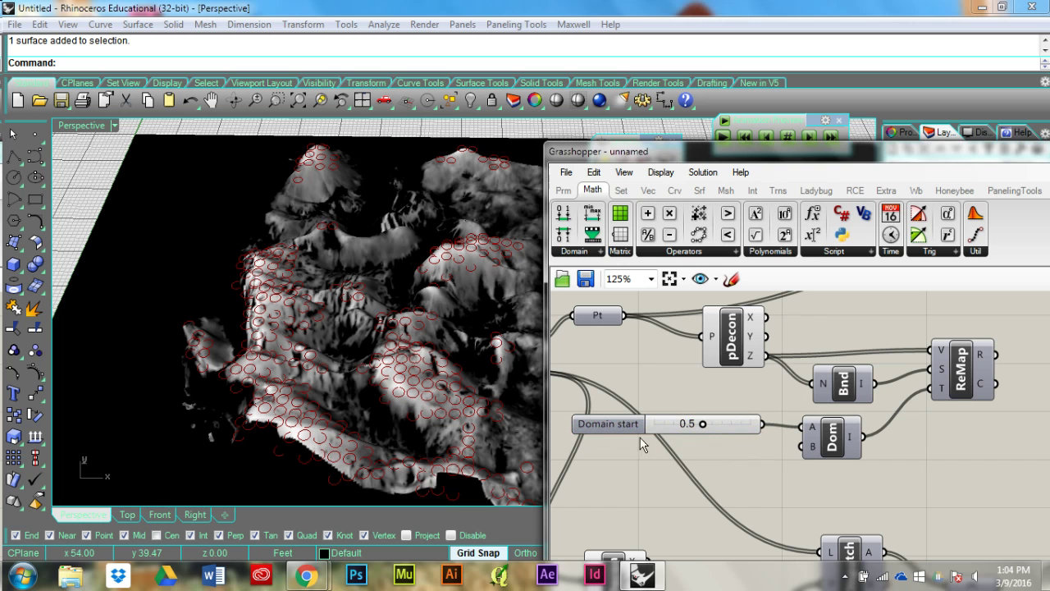
Step: Add a second number slider set to 0.1 and connect it to the Construct Domain's B input
{"action": "double_click", "coordinate": [722, 464]}
{"action": "type", "text": ".1"}
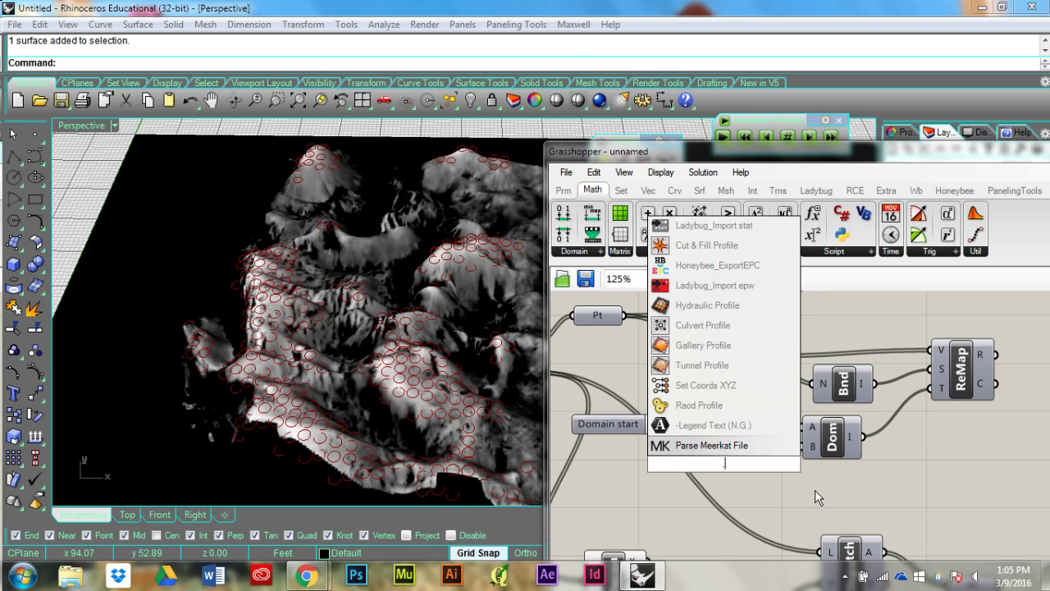
{"action": "key", "text": "Return"}
{"action": "left_click_drag", "start_coordinate": [695, 463], "coordinate": [655, 462]}
{"action": "left_click_drag", "start_coordinate": [816, 456], "coordinate": [816, 454]}
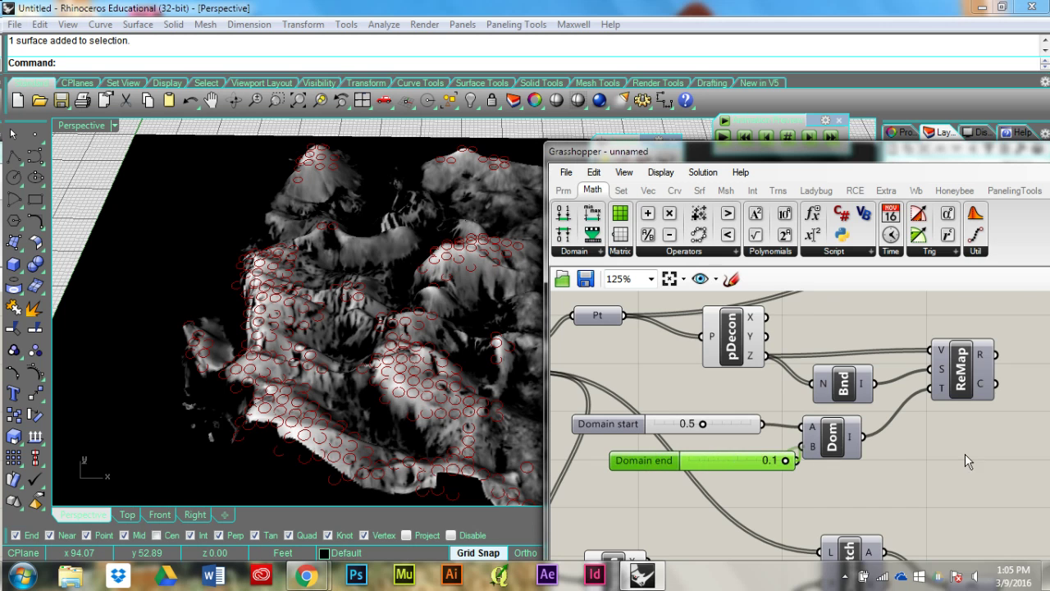
Step: Move the Circle component farther from Remap and connect Remap's R output to the circle's R input
{"action": "right_click_drag", "start_coordinate": [925, 448], "coordinate": [839, 494]}
{"action": "mouse_move", "coordinate": [891, 408]}
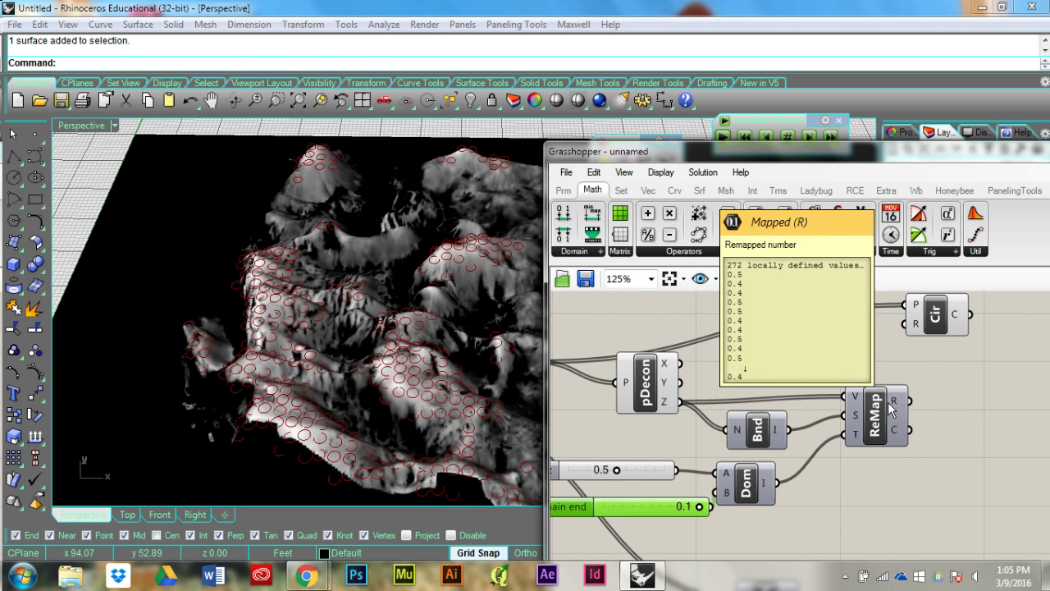
{"action": "left_click_drag", "start_coordinate": [933, 330], "coordinate": [973, 343]}
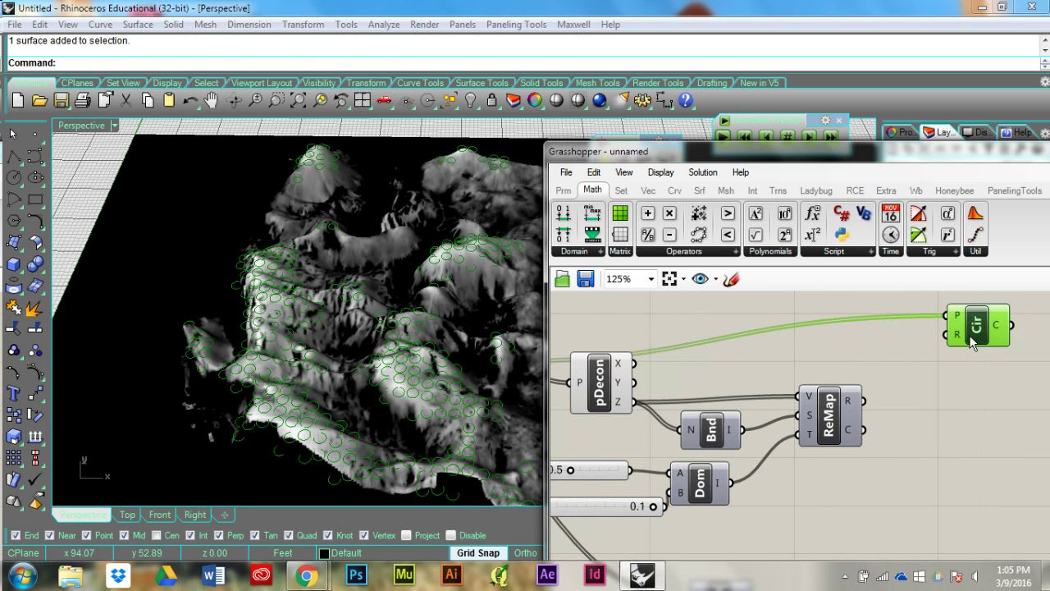
{"action": "left_click_drag", "start_coordinate": [864, 404], "coordinate": [947, 334]}
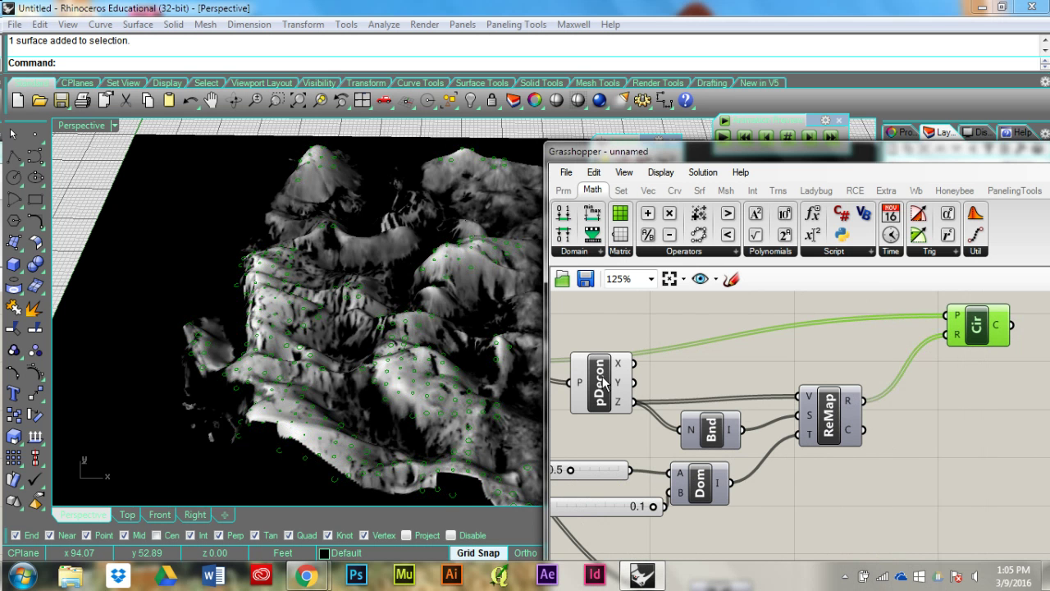
Step: Hide the terrain surface and examine the height-scaled circles from above and at an angle
{"action": "left_click", "coordinate": [387, 355]}
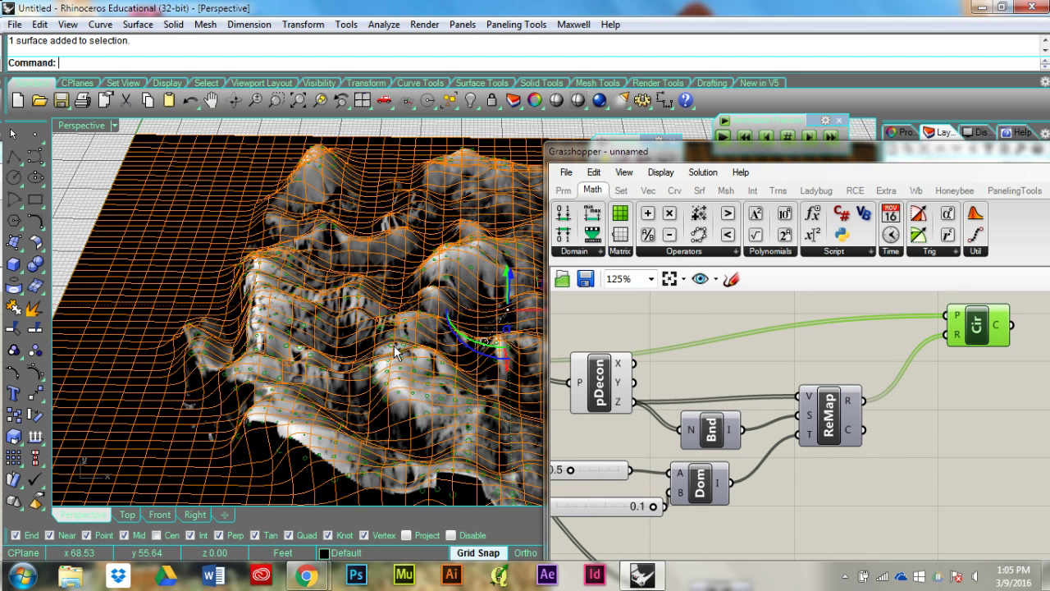
{"action": "key", "text": "Return"}
{"action": "mouse_move", "coordinate": [394, 351]}
{"action": "right_mouse_down"}
{"action": "mouse_move", "coordinate": [402, 347]}
{"action": "mouse_move", "coordinate": [402, 369]}
{"action": "right_mouse_up"}
{"action": "scroll", "coordinate": [415, 289], "scroll_direction": "up", "scroll_amount": 5}
{"action": "right_click_drag", "start_coordinate": [487, 205], "coordinate": [363, 312], "text": "shift"}
{"action": "right_click_drag", "start_coordinate": [363, 312], "coordinate": [345, 352]}
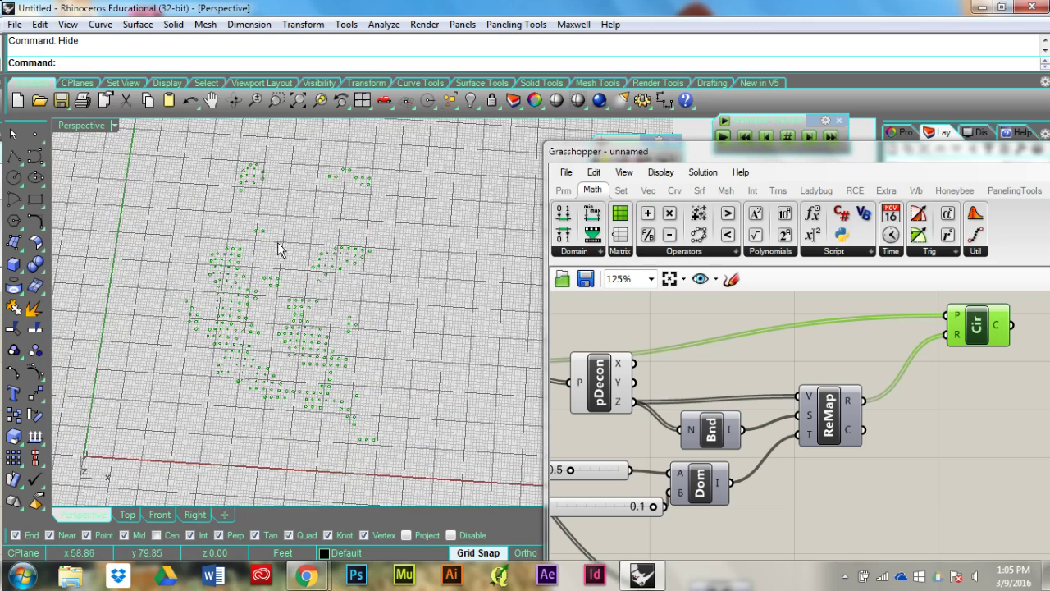
{"action": "right_click_drag", "start_coordinate": [282, 277], "coordinate": [321, 274]}
Step: Duplicate the Deconstruct Point, Bounds, Domain, Remap and Circle components with their sliders, and place the copies beside the second Dispatch group
{"action": "left_click", "coordinate": [986, 397]}
{"action": "scroll", "coordinate": [986, 396], "scroll_direction": "down", "scroll_amount": 2}
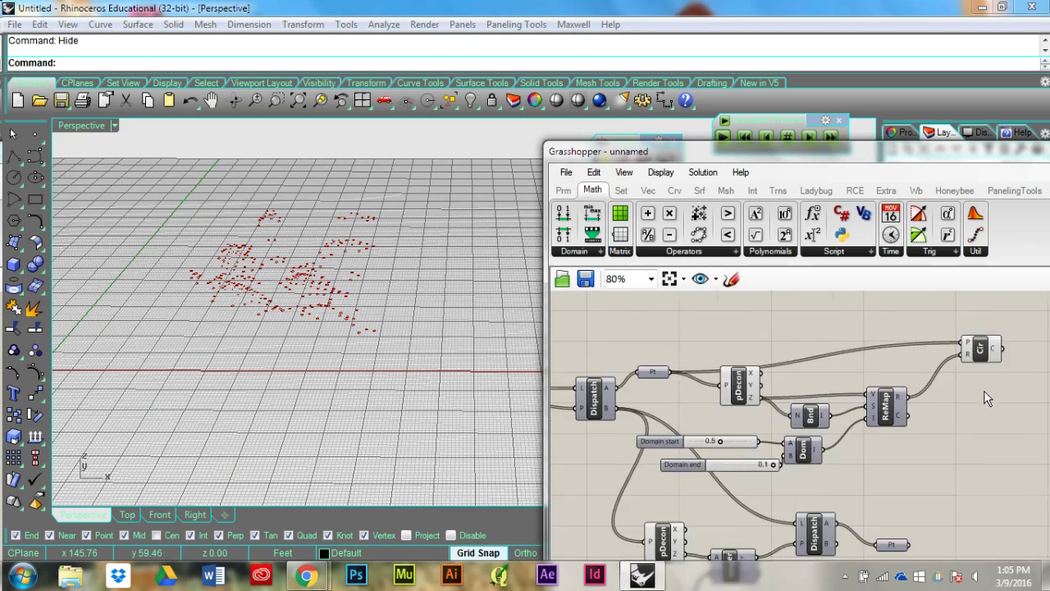
{"action": "right_click_drag", "start_coordinate": [966, 423], "coordinate": [909, 411]}
{"action": "scroll", "coordinate": [933, 370], "scroll_direction": "down", "scroll_amount": 1}
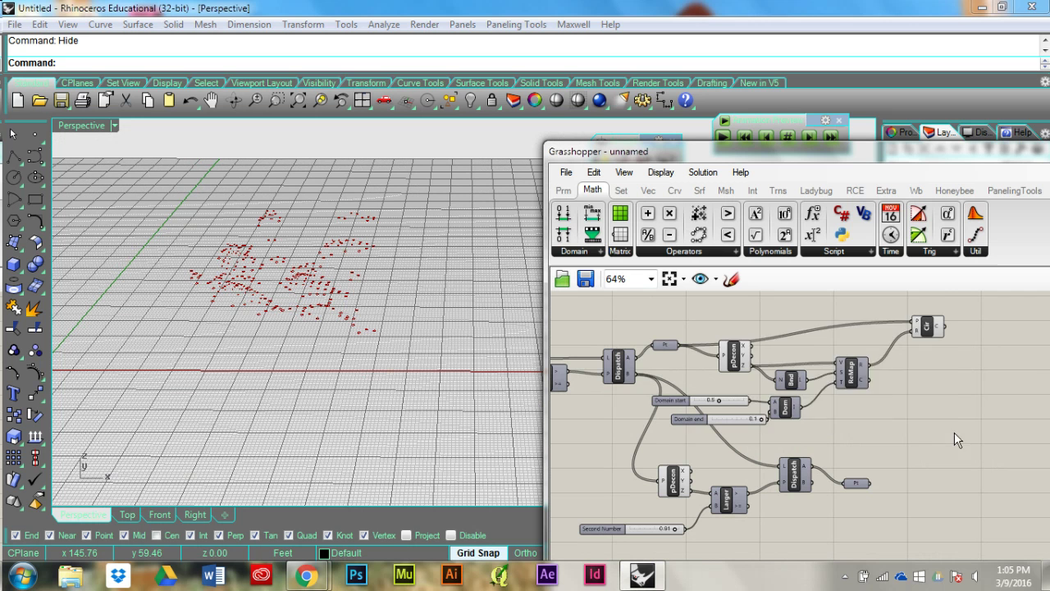
{"action": "left_click_drag", "start_coordinate": [954, 432], "coordinate": [753, 315]}
{"action": "key", "text": "ctrl+c"}
{"action": "key", "text": "ctrl+v"}
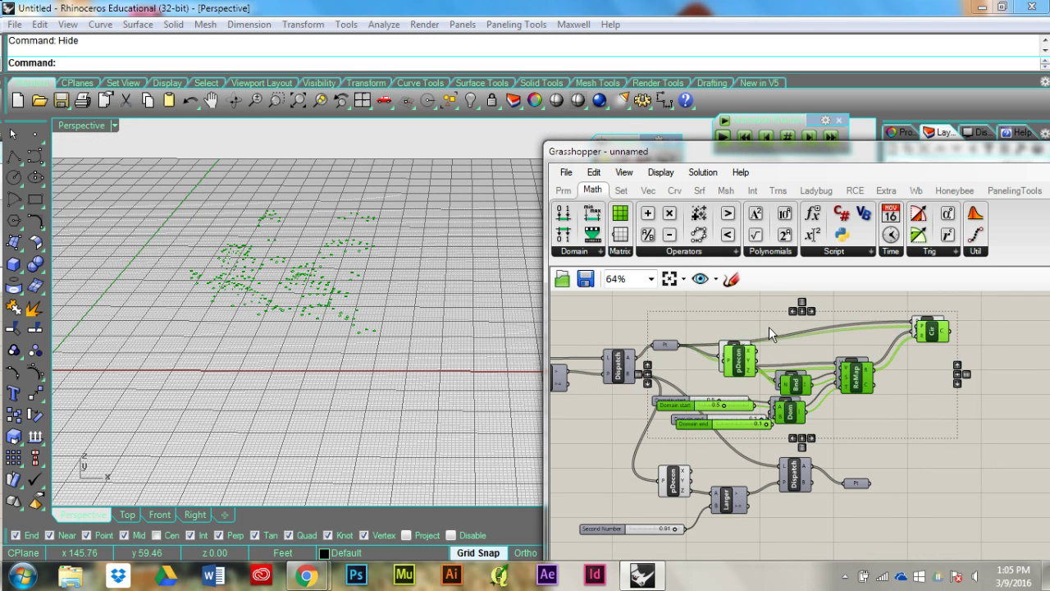
{"action": "scroll", "coordinate": [776, 358], "scroll_direction": "down", "scroll_amount": 2}
{"action": "left_click_drag", "start_coordinate": [756, 364], "coordinate": [888, 485]}
{"action": "left_click", "coordinate": [884, 454]}
Step: Connect the second Point parameter to the P inputs of the copied Deconstruct Point and the copied Circle, replacing their old sources
{"action": "scroll", "coordinate": [884, 454], "scroll_direction": "up", "scroll_amount": 3}
{"action": "right_click_drag", "start_coordinate": [883, 453], "coordinate": [800, 409]}
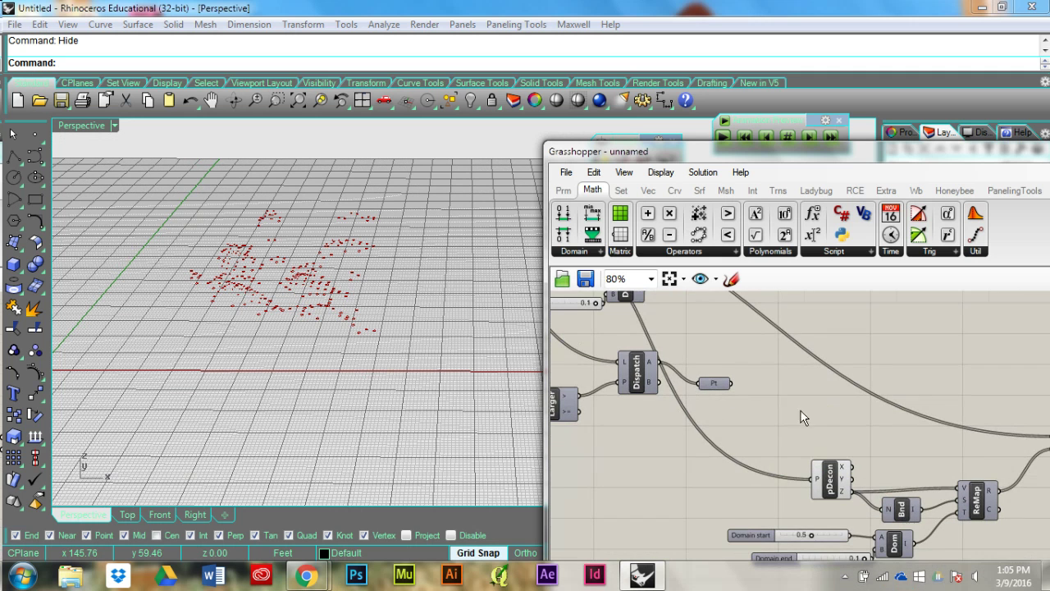
{"action": "left_click_drag", "start_coordinate": [786, 453], "coordinate": [813, 481]}
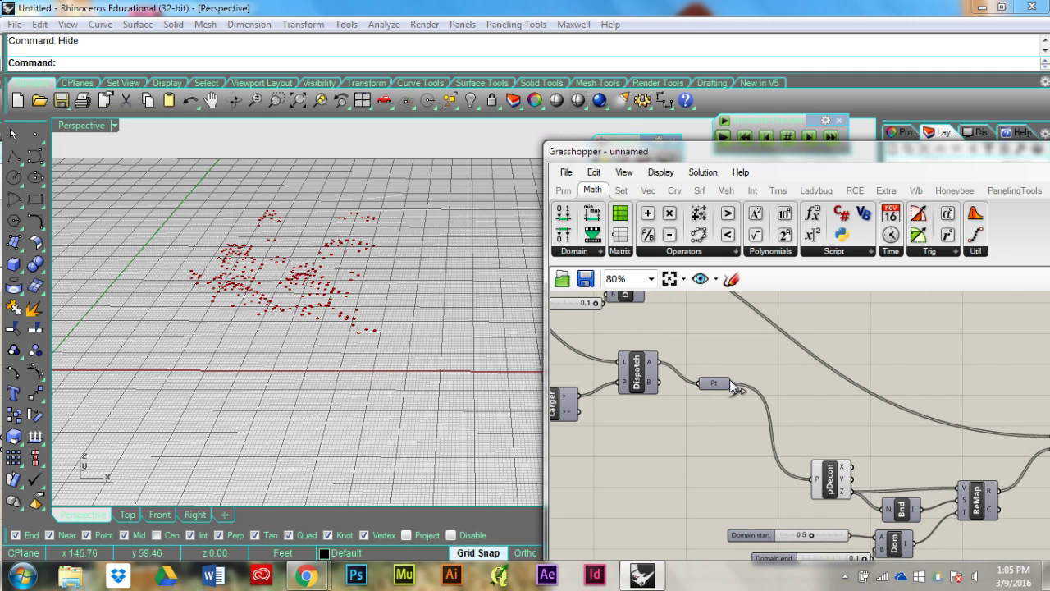
{"action": "left_click_drag", "start_coordinate": [729, 379], "coordinate": [993, 435]}
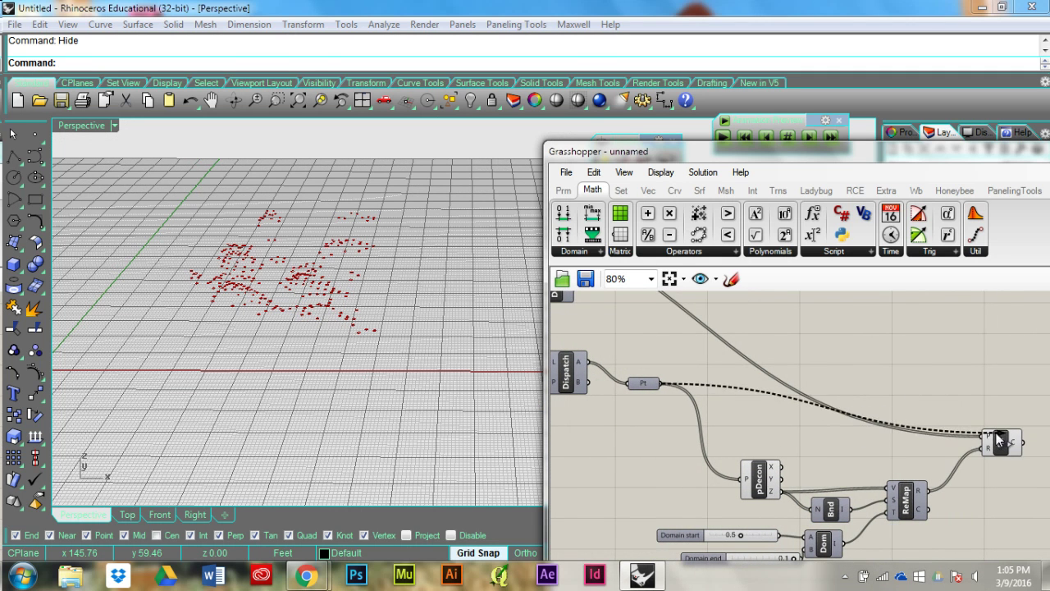
{"action": "right_click_drag", "start_coordinate": [939, 433], "coordinate": [869, 378]}
{"action": "scroll", "coordinate": [748, 425], "scroll_direction": "up", "scroll_amount": 3}
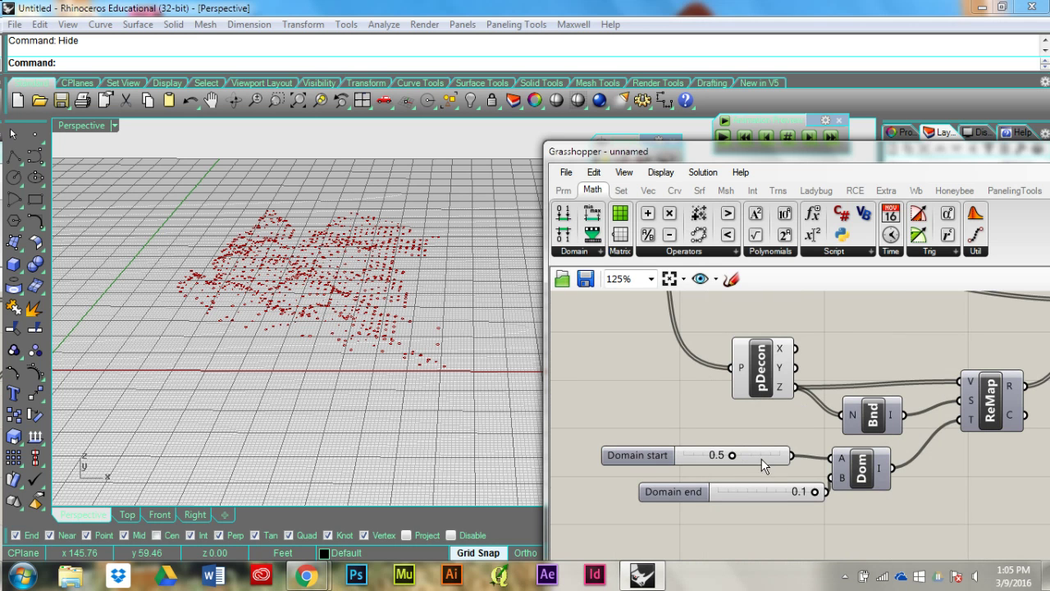
Step: Connect the copied group's 0.5 slider to the Domain's B input and delete the old domain end slider
{"action": "right_click_drag", "start_coordinate": [742, 458], "coordinate": [747, 440]}
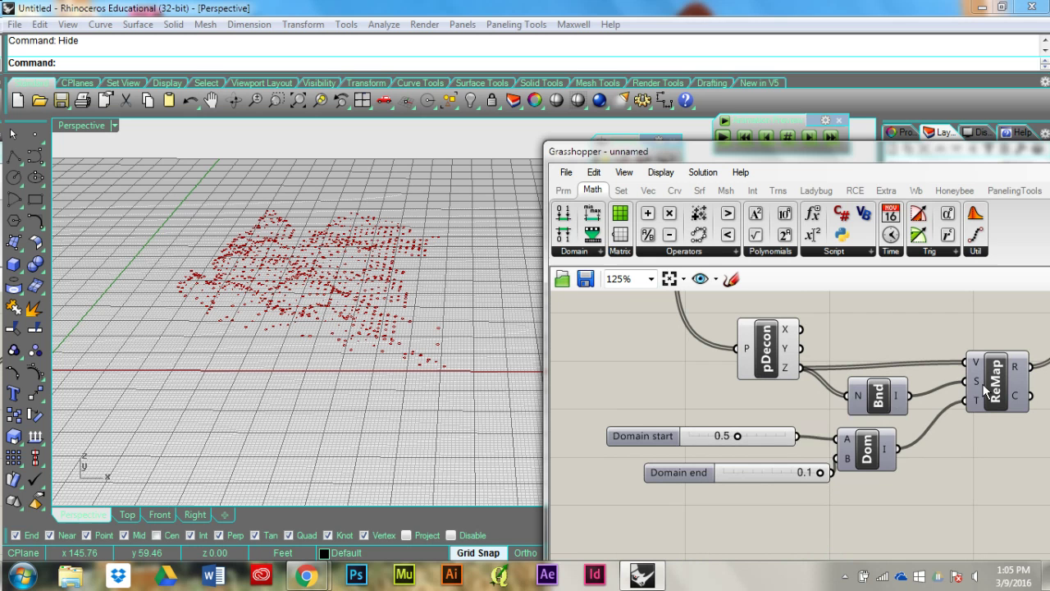
{"action": "mouse_move", "coordinate": [978, 382]}
{"action": "mouse_move", "coordinate": [818, 477]}
{"action": "left_click_drag", "start_coordinate": [780, 473], "coordinate": [765, 473]}
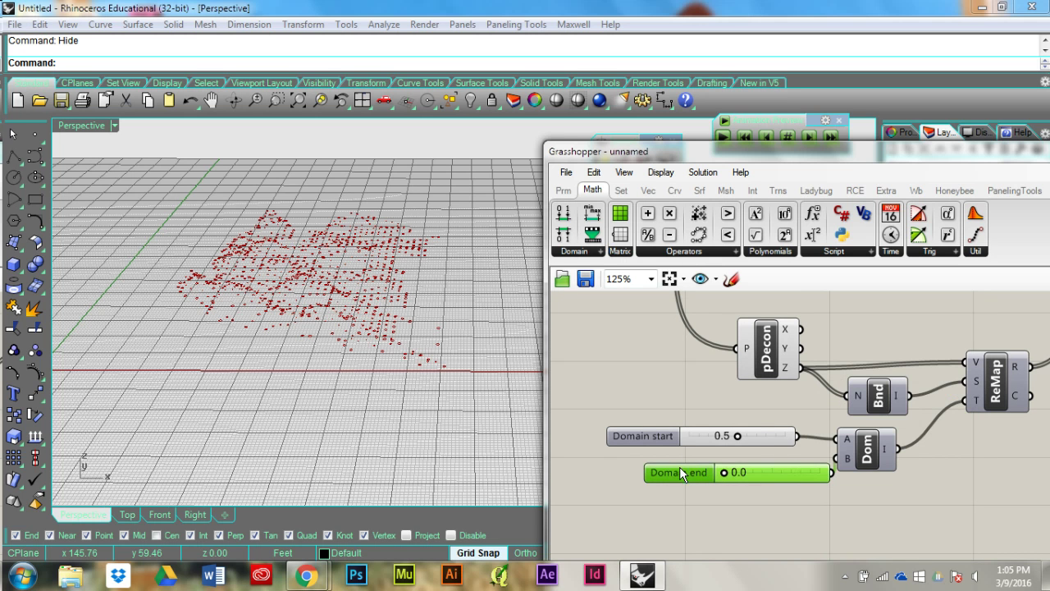
{"action": "left_click_drag", "start_coordinate": [797, 437], "coordinate": [837, 458]}
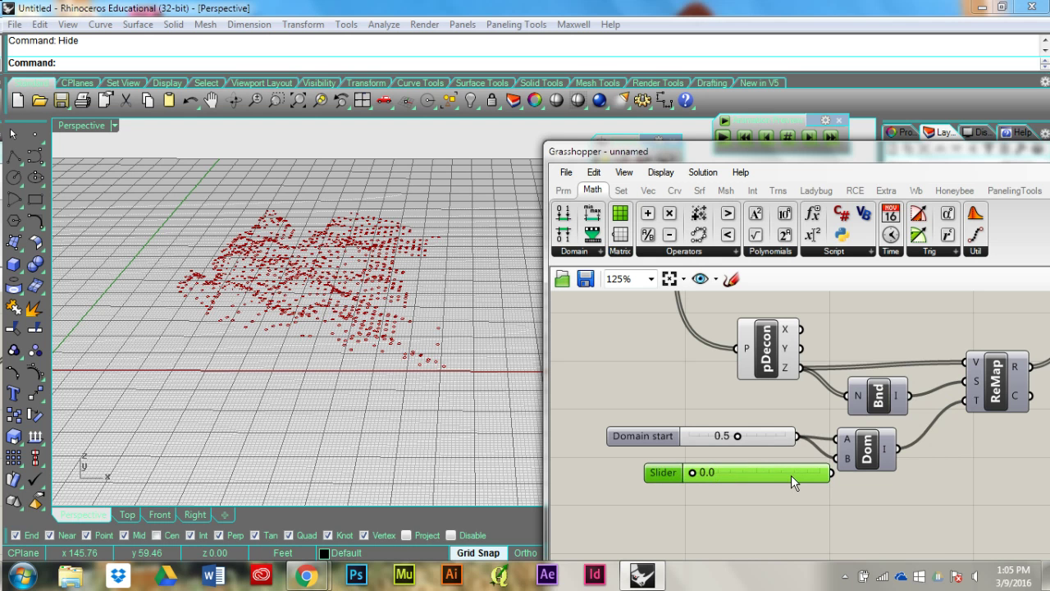
{"action": "key", "text": "Delete"}
Step: Duplicate the 0.5 slider so the copied Domain has separate A and B sliders, and set the domain start to 1.0
{"action": "left_click_drag", "start_coordinate": [747, 433], "coordinate": [832, 441]}
{"action": "key", "text": "ctrl+c"}
{"action": "key", "text": "ctrl+v"}
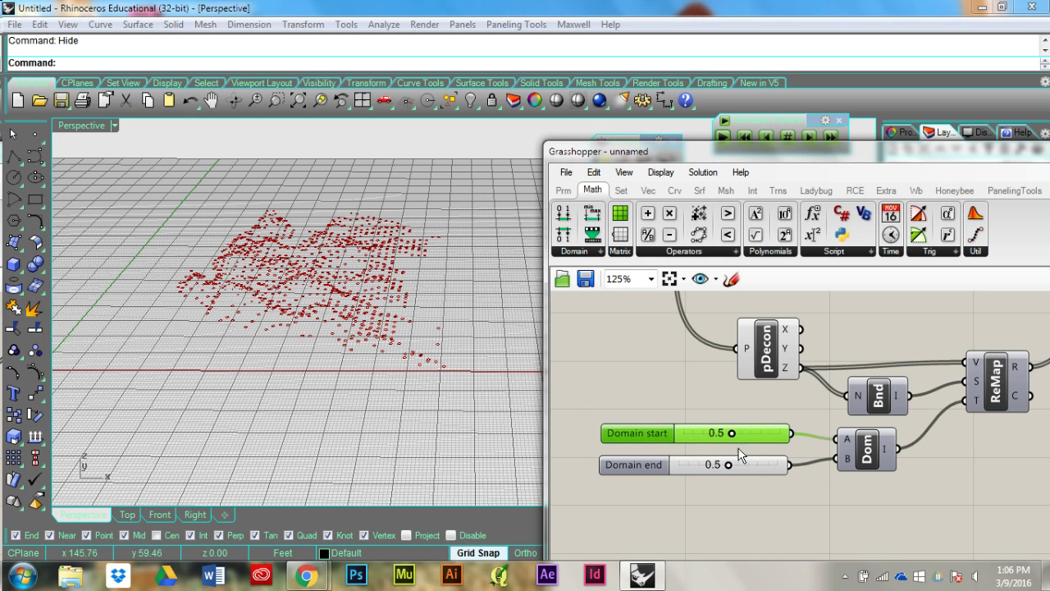
{"action": "left_click_drag", "start_coordinate": [731, 434], "coordinate": [807, 433]}
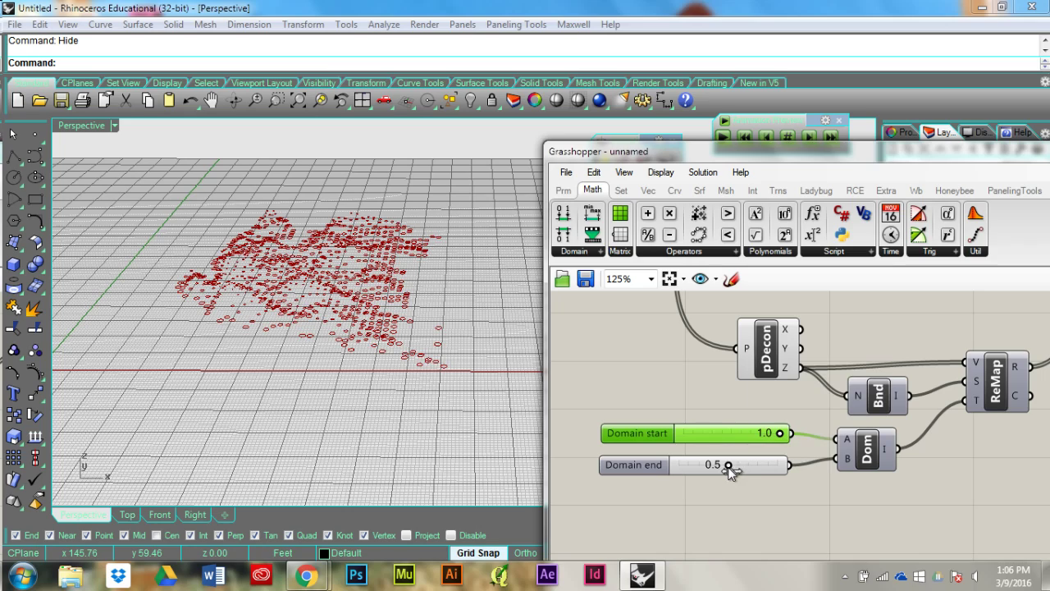
Step: Set the copied Domain end slider to 0.6 for the second circle group
{"action": "left_click_drag", "start_coordinate": [729, 466], "coordinate": [738, 466]}
{"action": "right_click_drag", "start_coordinate": [457, 282], "coordinate": [371, 339]}
{"action": "scroll", "coordinate": [356, 357], "scroll_direction": "up", "scroll_amount": 7}
{"action": "scroll", "coordinate": [387, 397], "scroll_direction": "down", "scroll_amount": 3}
{"action": "right_click_drag", "start_coordinate": [298, 308], "coordinate": [339, 389]}
{"action": "scroll", "coordinate": [359, 312], "scroll_direction": "down", "scroll_amount": 6}
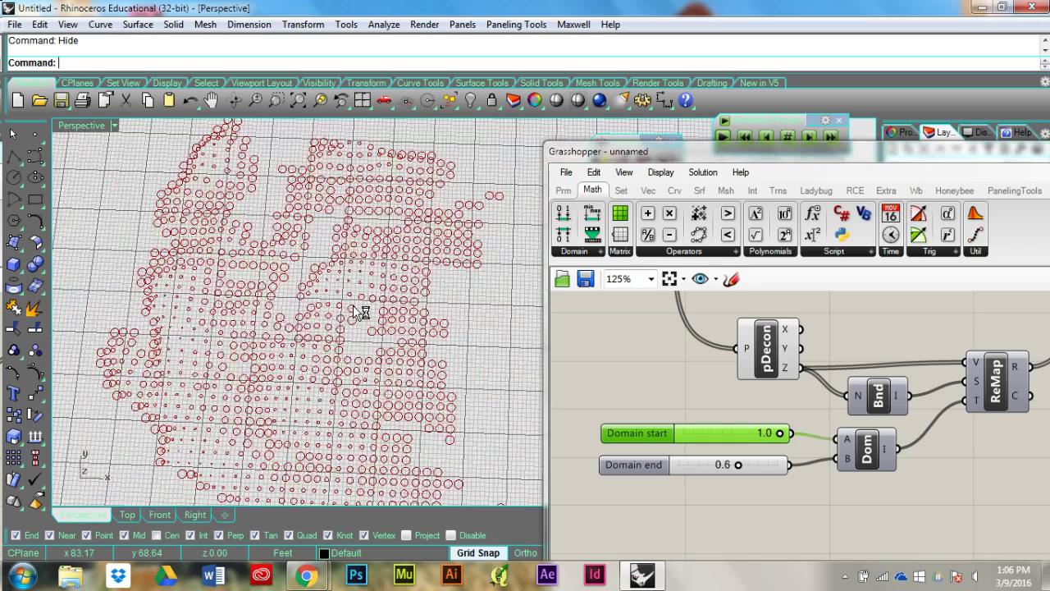
Step: Examine the sizes and heights of both circle groups from several perspective angles
{"action": "right_click_drag", "start_coordinate": [359, 312], "coordinate": [205, 274]}
{"action": "scroll", "coordinate": [363, 375], "scroll_direction": "down", "scroll_amount": 5}
{"action": "scroll", "coordinate": [364, 317], "scroll_direction": "up", "scroll_amount": 5}
{"action": "scroll", "coordinate": [205, 274], "scroll_direction": "down", "scroll_amount": 6}
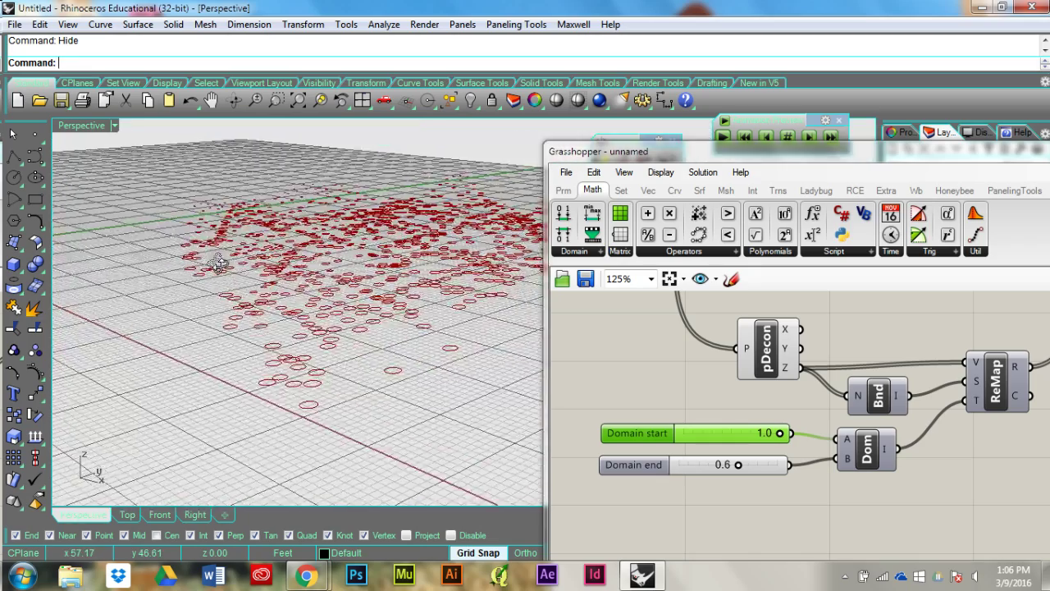
{"action": "right_click_drag", "start_coordinate": [793, 369], "coordinate": [792, 440]}
{"action": "scroll", "coordinate": [640, 434], "scroll_direction": "down", "scroll_amount": 2}
{"action": "right_click_drag", "start_coordinate": [356, 223], "coordinate": [320, 236]}
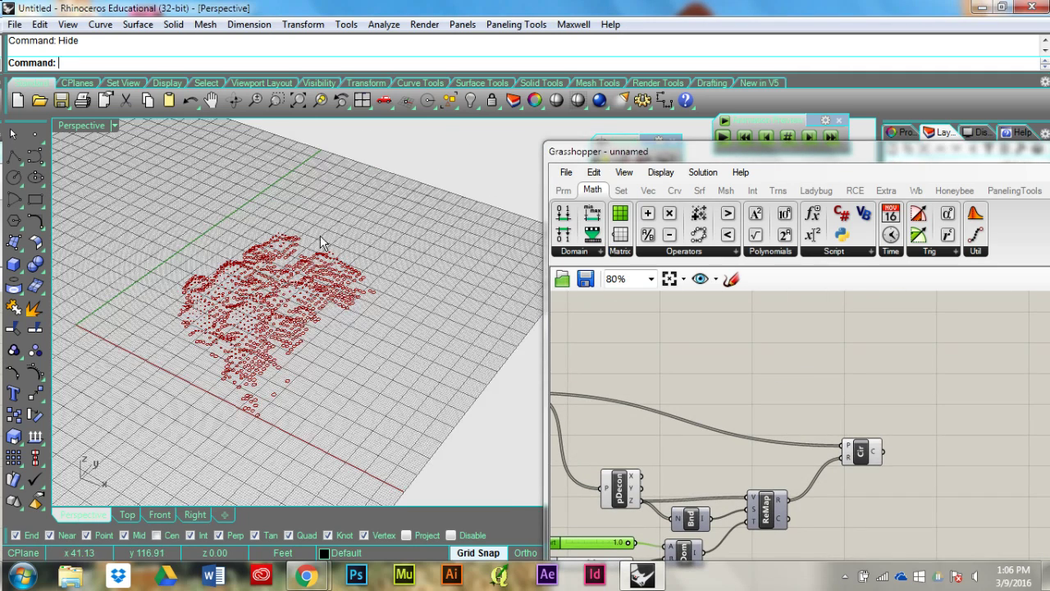
Step: Switch from the maximized Perspective view to a maximized Top view that frames all the circles
{"action": "double_click", "coordinate": [73, 124]}
{"action": "double_click", "coordinate": [74, 122]}
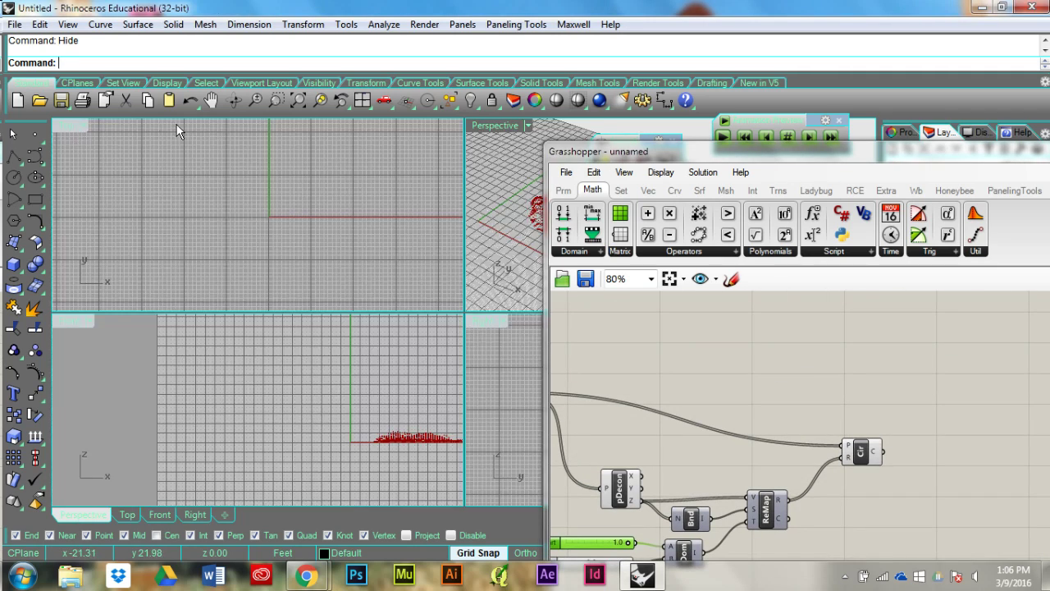
{"action": "double_click", "coordinate": [60, 120]}
{"action": "scroll", "coordinate": [240, 269], "scroll_direction": "down", "scroll_amount": 15}
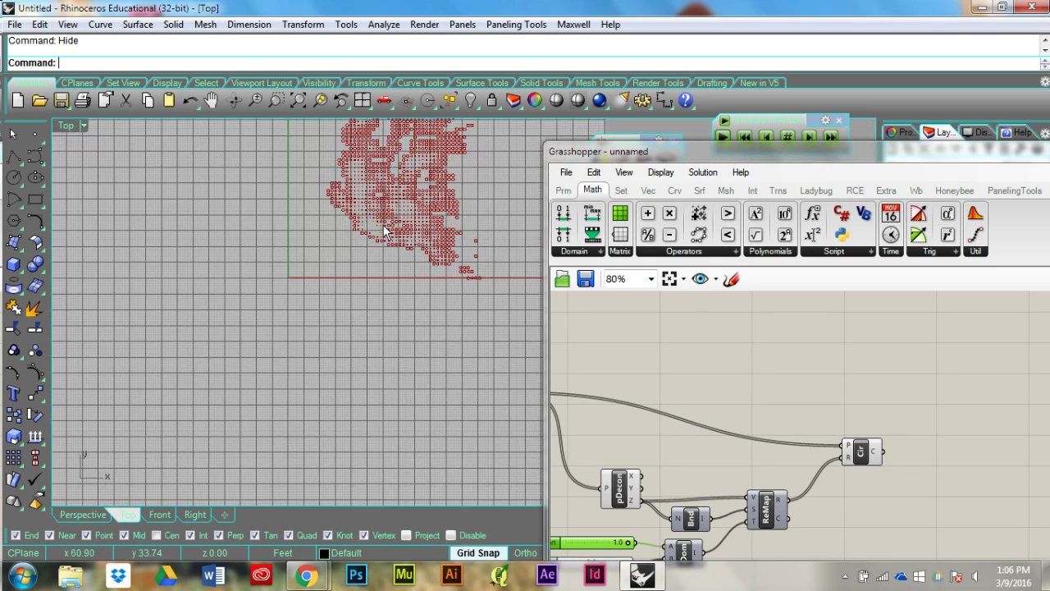
{"action": "right_click_drag", "start_coordinate": [381, 227], "coordinate": [341, 363]}
{"action": "scroll", "coordinate": [320, 343], "scroll_direction": "down", "scroll_amount": 8}
{"action": "scroll", "coordinate": [321, 348], "scroll_direction": "up", "scroll_amount": 4}
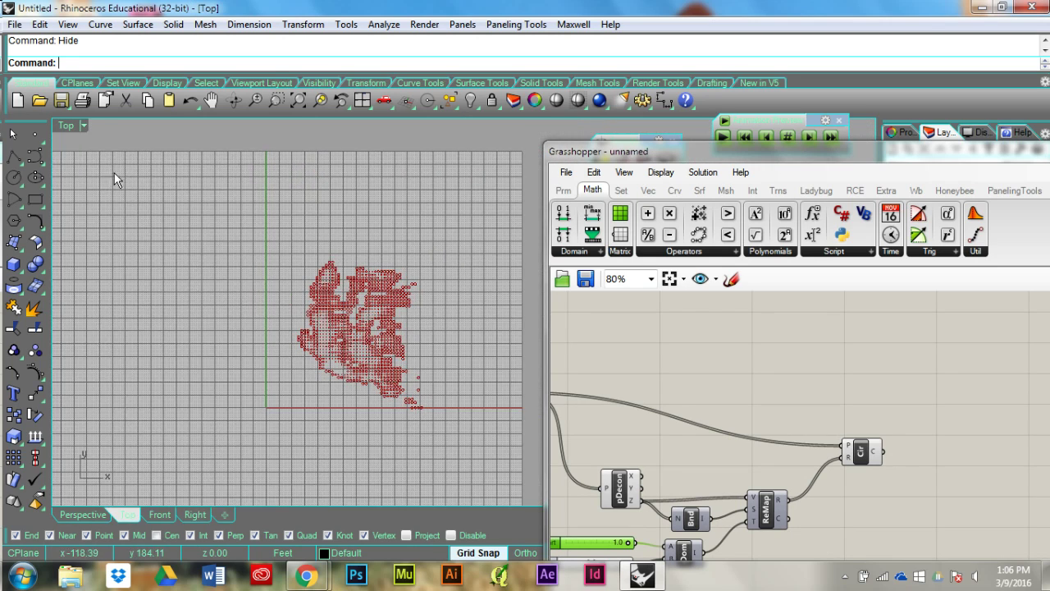
Step: Set the Top viewport's display mode to Shaded and frame the circles
{"action": "left_click", "coordinate": [66, 128]}
{"action": "left_click", "coordinate": [159, 118]}
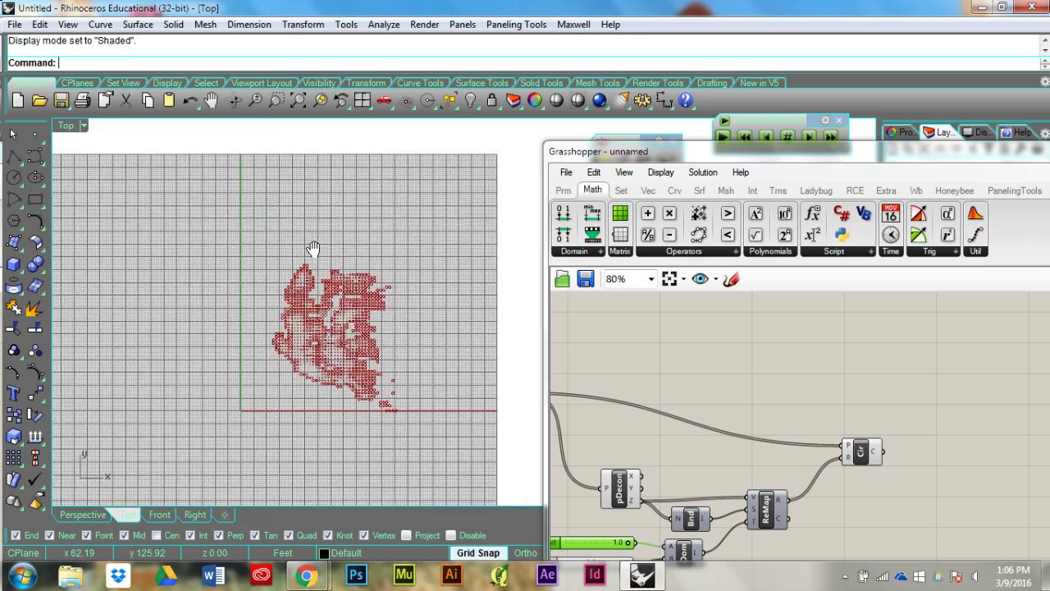
{"action": "scroll", "coordinate": [314, 336], "scroll_direction": "up", "scroll_amount": 3}
{"action": "scroll", "coordinate": [312, 334], "scroll_direction": "down", "scroll_amount": 2}
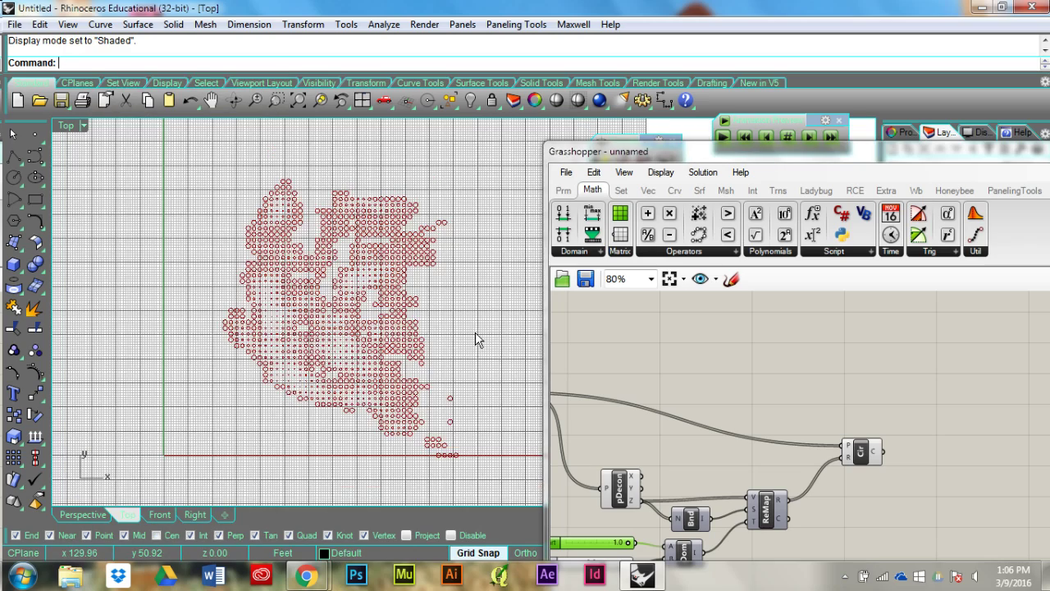
{"action": "right_click_drag", "start_coordinate": [475, 333], "coordinate": [390, 313]}
Step: Minimize the Grasshopper window and rename Layer 01 as 2006
{"action": "left_click", "coordinate": [825, 387]}
{"action": "right_click_drag", "start_coordinate": [825, 387], "coordinate": [792, 363]}
{"action": "left_click_drag", "start_coordinate": [904, 157], "coordinate": [523, 121]}
{"action": "left_click", "coordinate": [888, 110]}
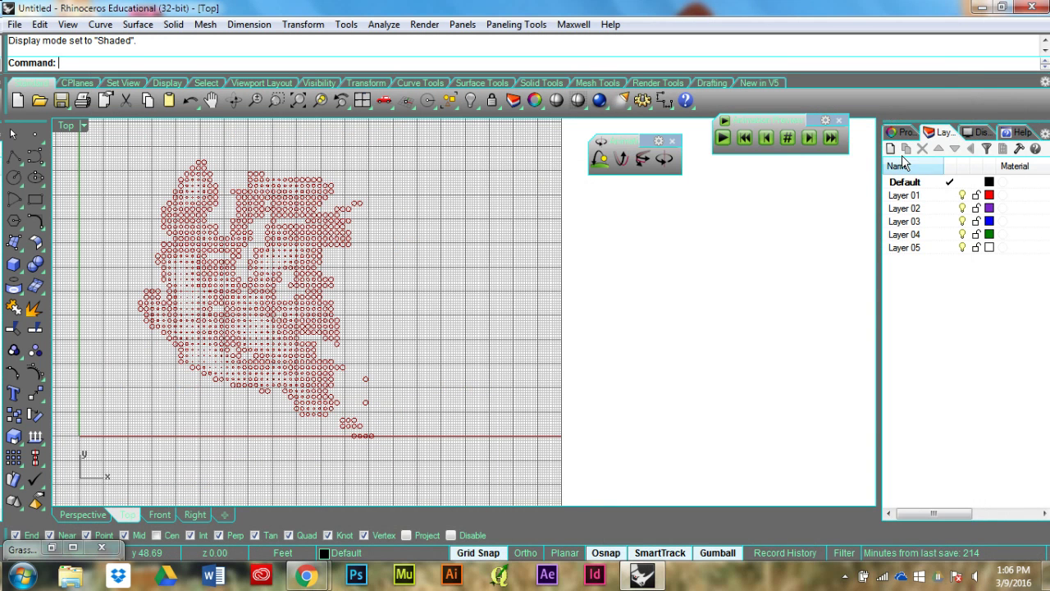
{"action": "left_click", "coordinate": [913, 196]}
{"action": "left_click", "coordinate": [913, 195]}
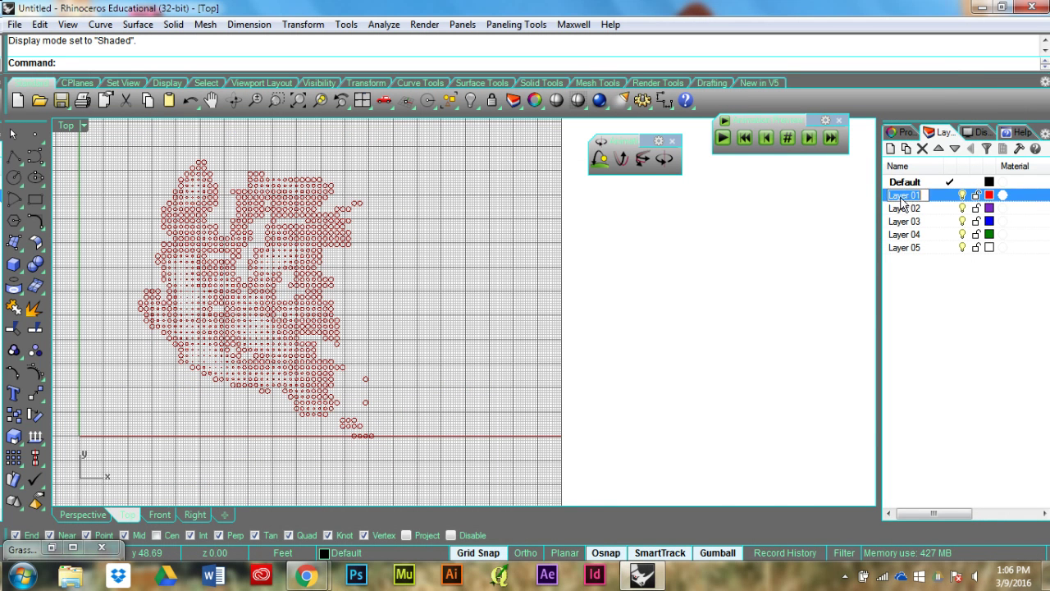
{"action": "type", "text": "2006"}
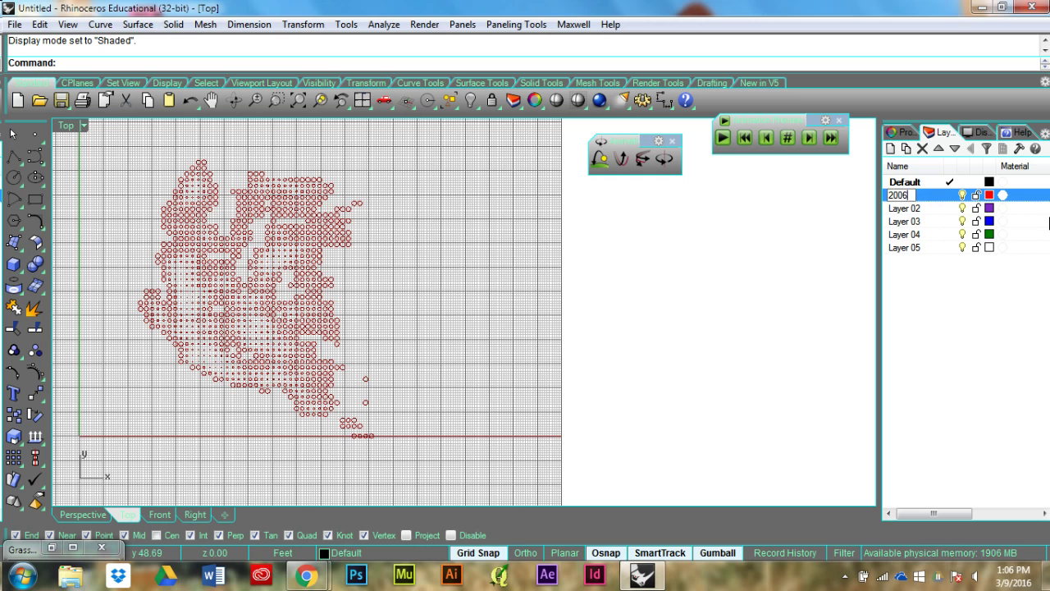
{"action": "key", "text": "Return"}
Step: Add two sublayers under layer 2006 and name them 6 and 12
{"action": "left_click", "coordinate": [902, 148]}
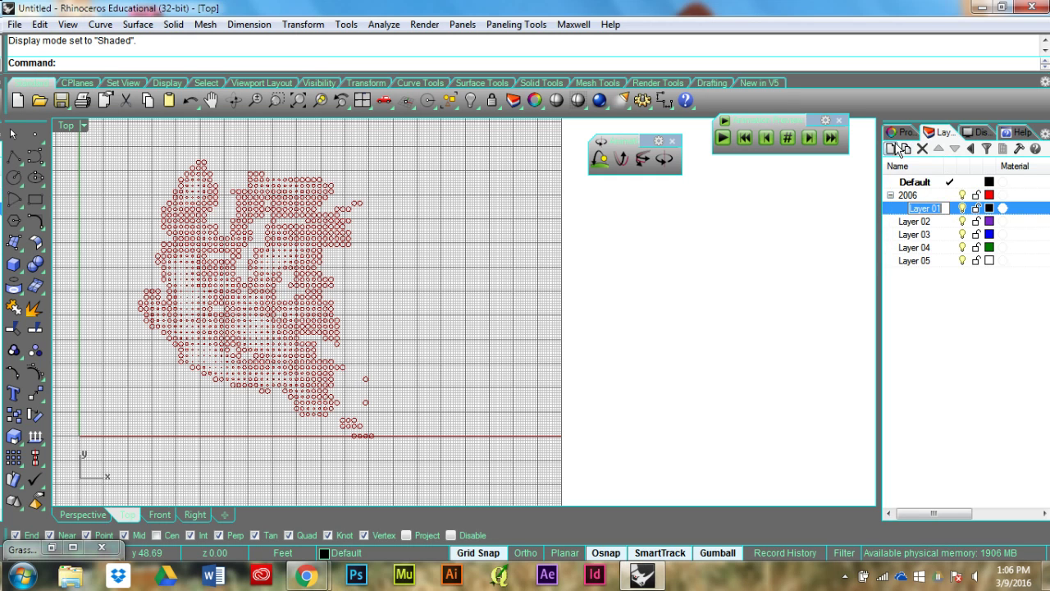
{"action": "left_click", "coordinate": [890, 148]}
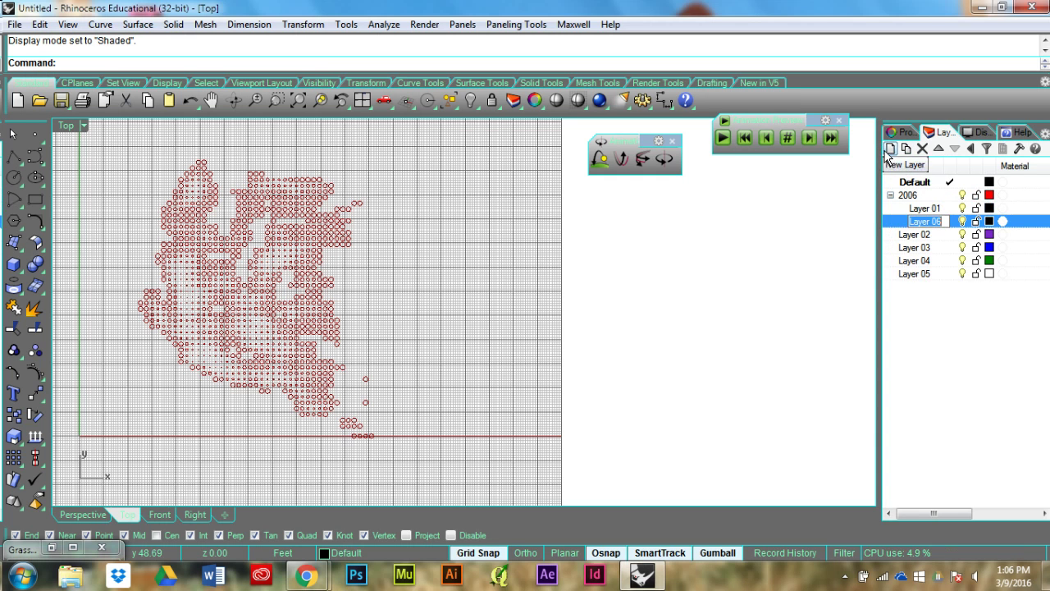
{"action": "double_click", "coordinate": [914, 208]}
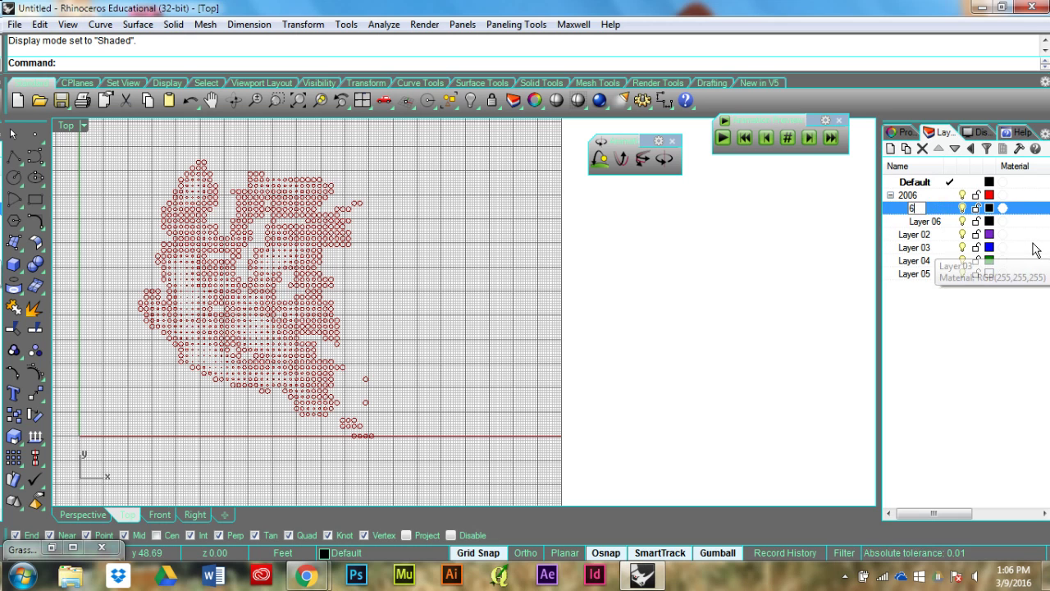
{"action": "type", "text": "6"}
{"action": "left_click", "coordinate": [927, 222]}
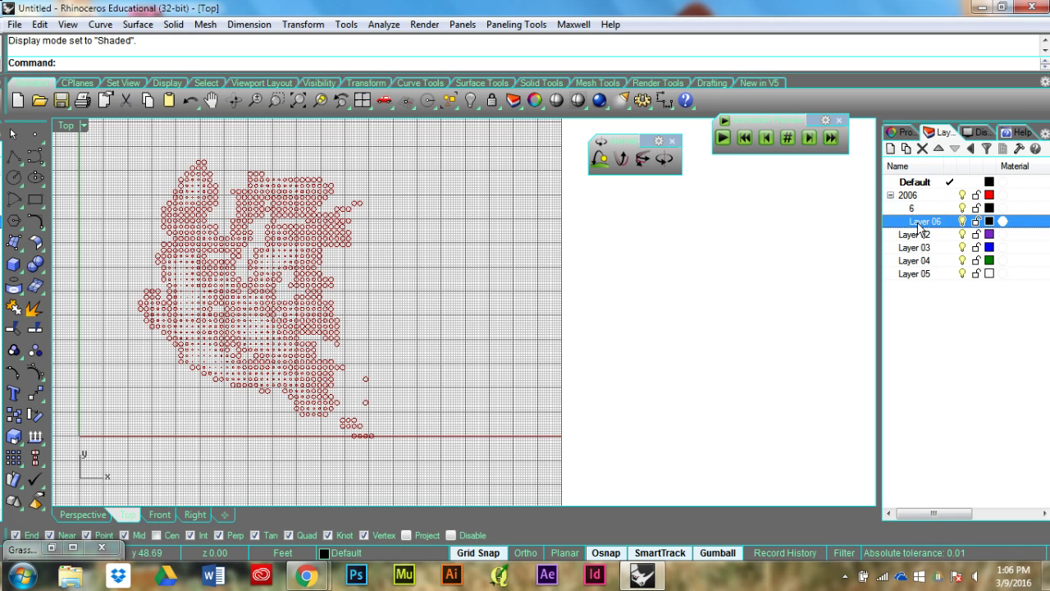
{"action": "left_click", "coordinate": [927, 221]}
{"action": "type", "text": "12"}
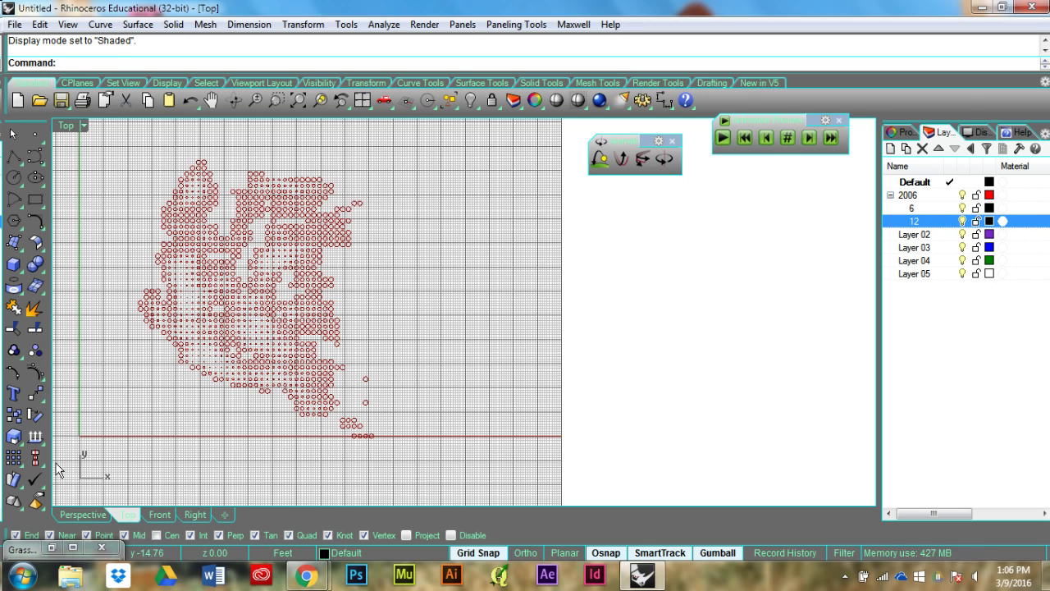
Step: Restore the Grasshopper window and bake the second group's Circle component onto sublayer 12 of layer 2006
{"action": "left_click", "coordinate": [51, 548]}
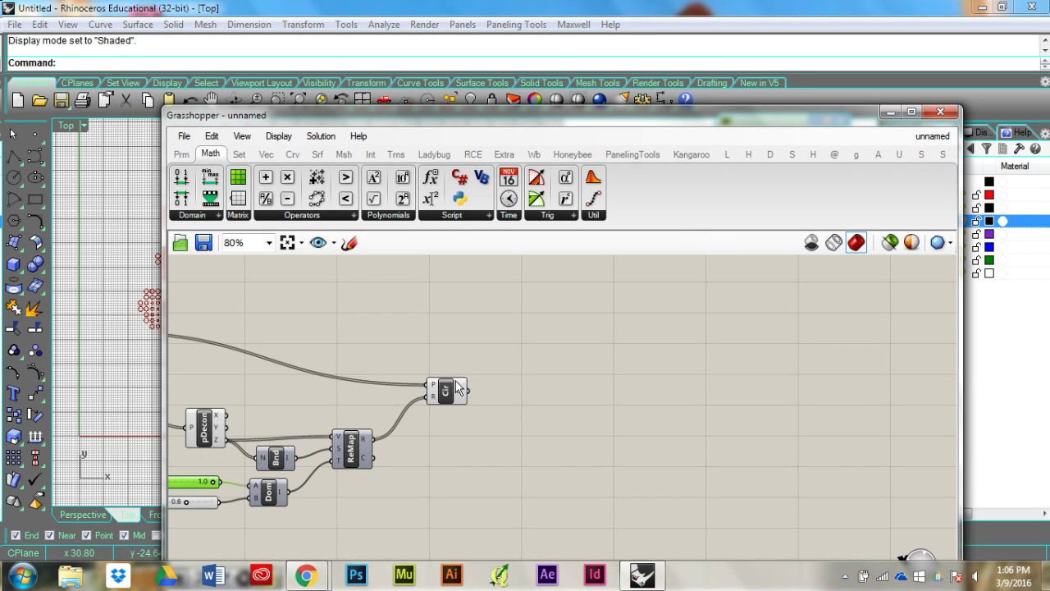
{"action": "left_click", "coordinate": [445, 390]}
{"action": "left_click_drag", "start_coordinate": [412, 118], "coordinate": [749, 104]}
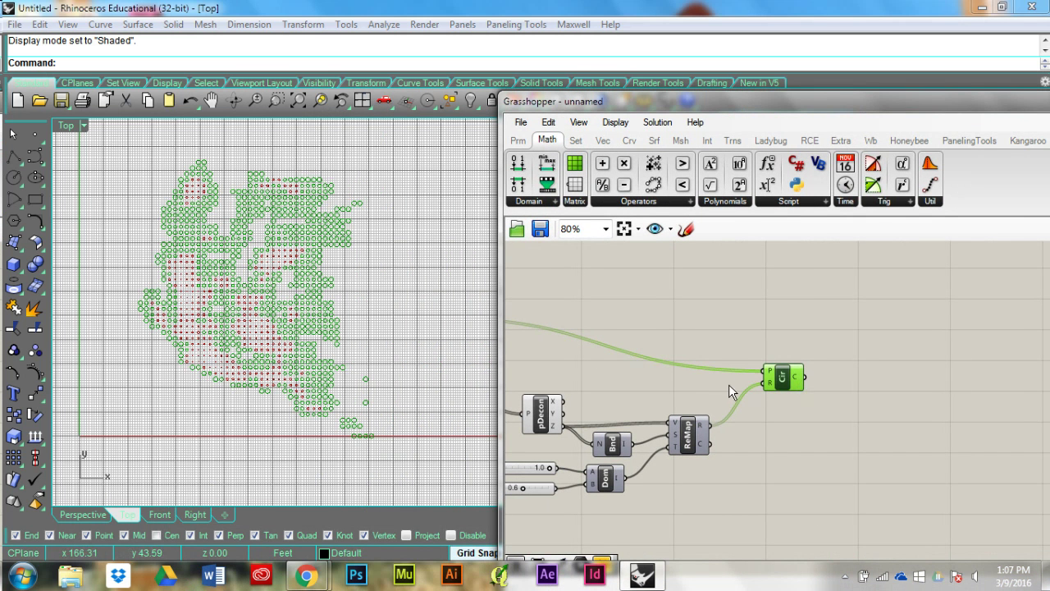
{"action": "right_click", "coordinate": [781, 378]}
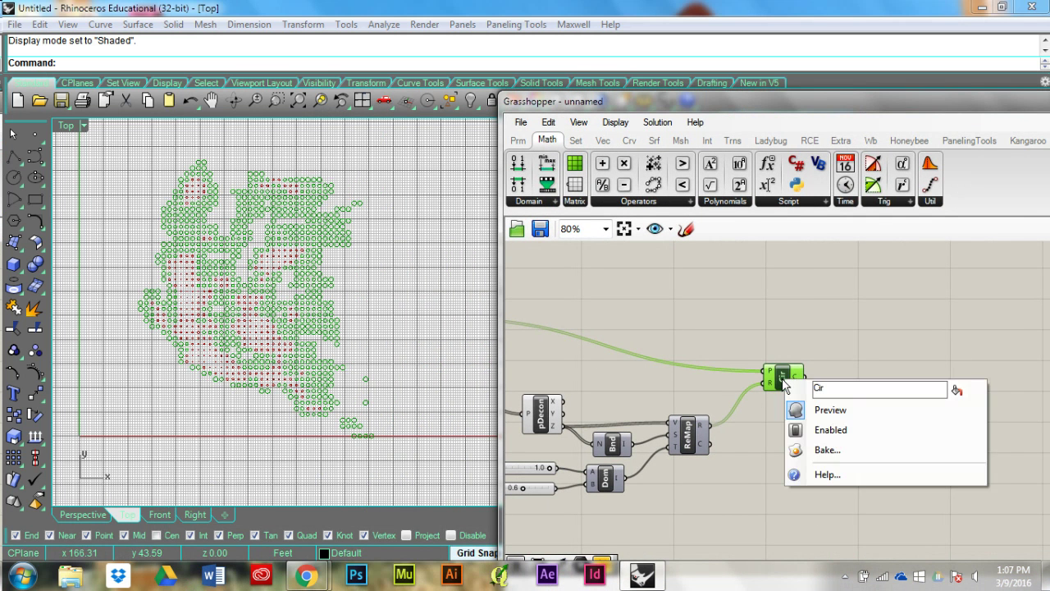
{"action": "left_click", "coordinate": [827, 450]}
{"action": "left_click", "coordinate": [818, 319]}
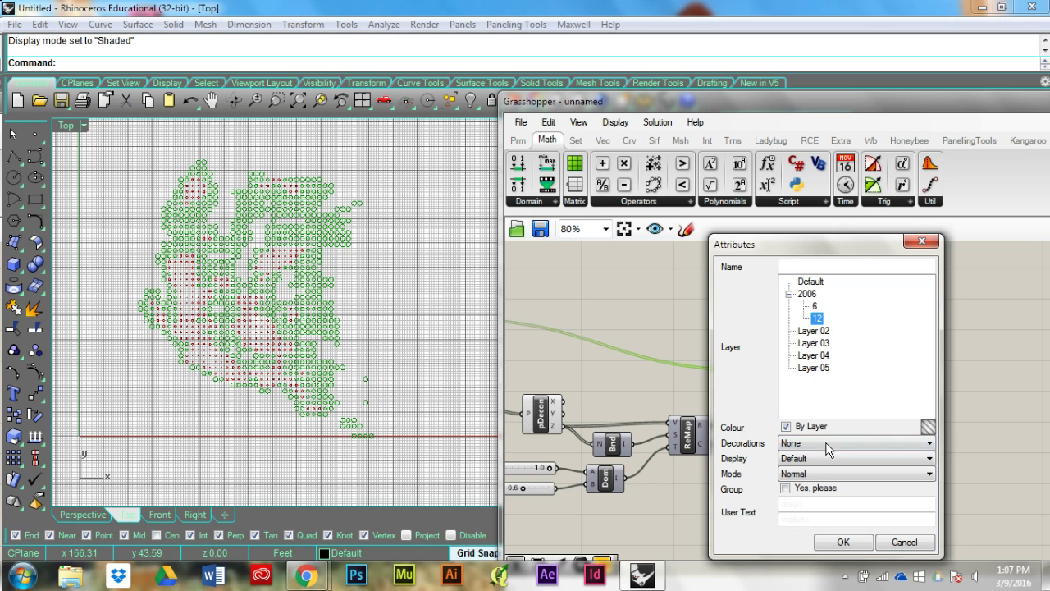
{"action": "left_click", "coordinate": [843, 542]}
Step: Bake the first group's Circle component onto sublayer 6 of layer 2006
{"action": "right_click_drag", "start_coordinate": [725, 290], "coordinate": [767, 429]}
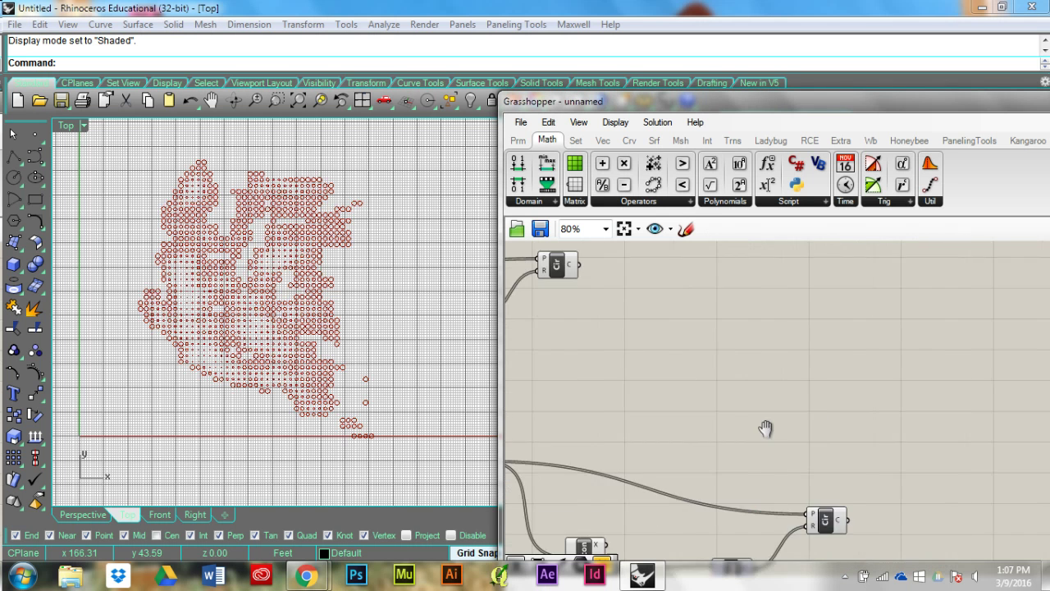
{"action": "scroll", "coordinate": [659, 342], "scroll_direction": "down", "scroll_amount": 3}
{"action": "left_click", "coordinate": [630, 329]}
{"action": "right_click", "coordinate": [628, 326]}
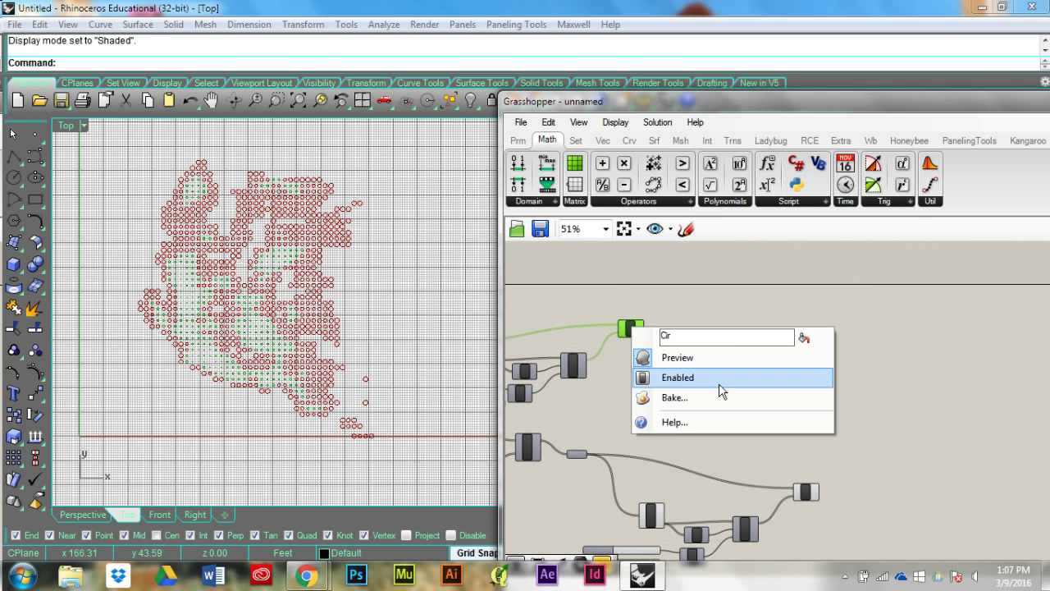
{"action": "left_click", "coordinate": [719, 399]}
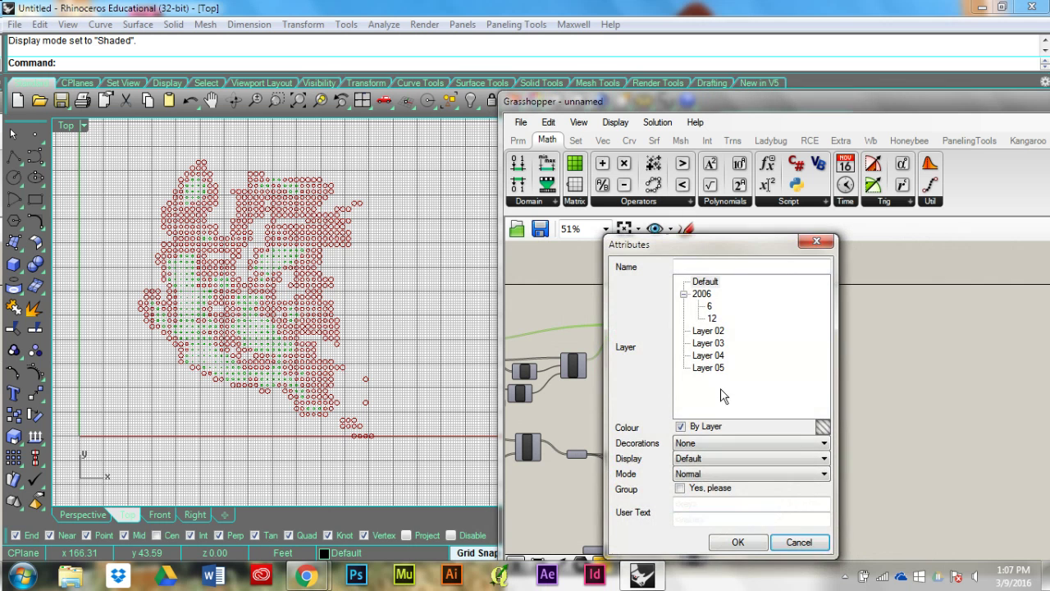
{"action": "left_click", "coordinate": [709, 306]}
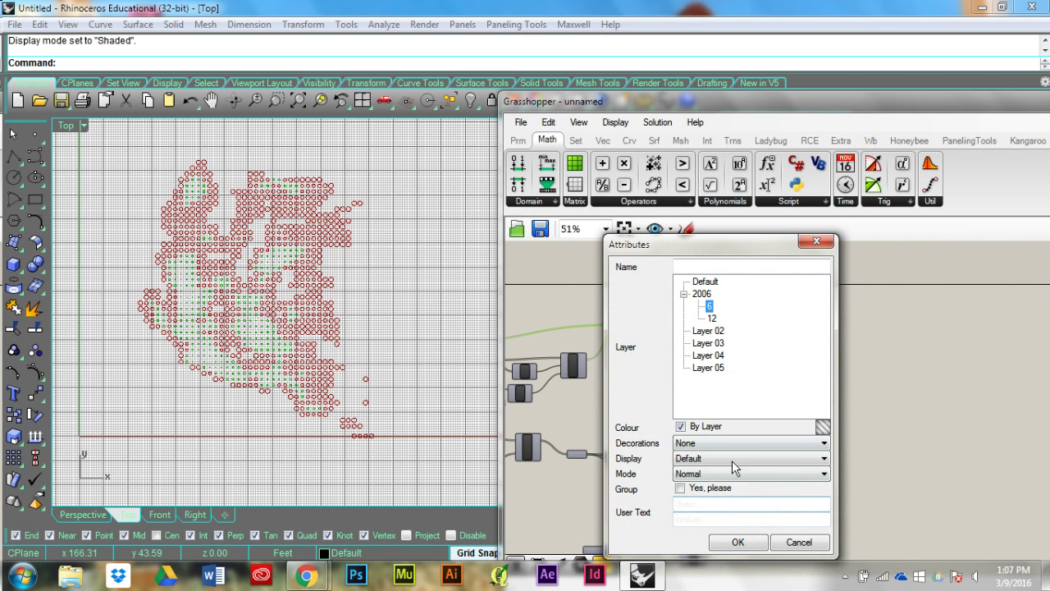
{"action": "left_click", "coordinate": [739, 542]}
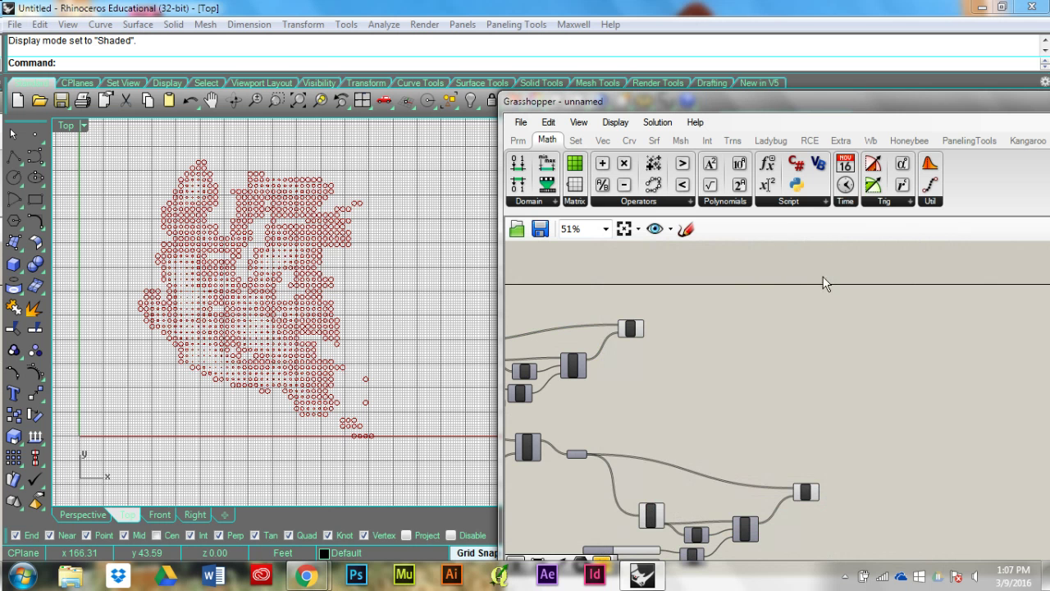
Step: Turn off the preview of the components in both circle groups, including the Circle components, and minimize the Grasshopper window
{"action": "left_click_drag", "start_coordinate": [924, 529], "coordinate": [501, 282]}
{"action": "middle_click", "coordinate": [631, 325]}
{"action": "left_click", "coordinate": [677, 274]}
{"action": "left_click", "coordinate": [802, 331]}
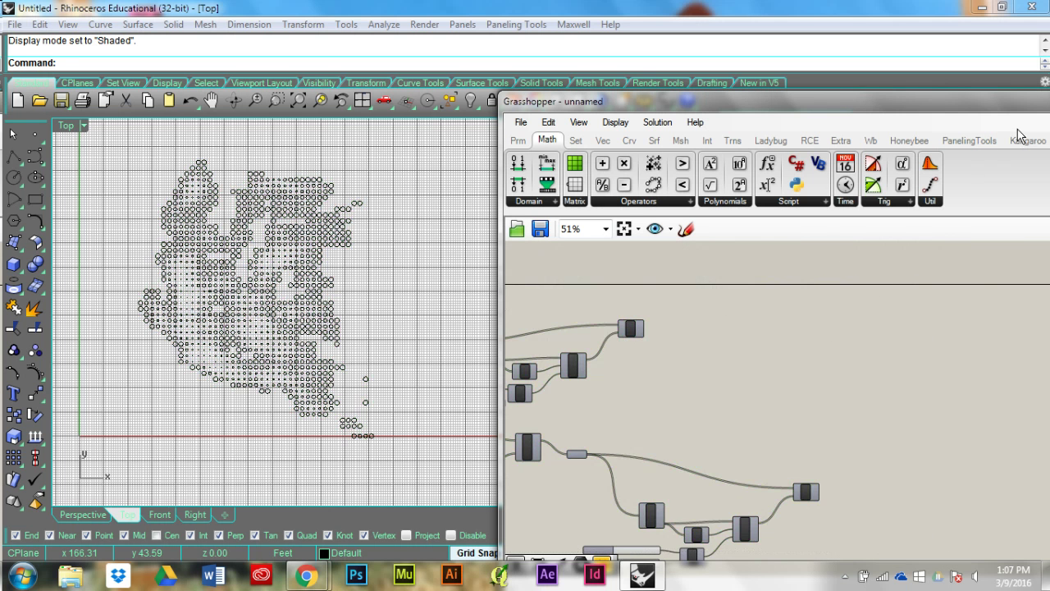
{"action": "left_click_drag", "start_coordinate": [1009, 107], "coordinate": [823, 148]}
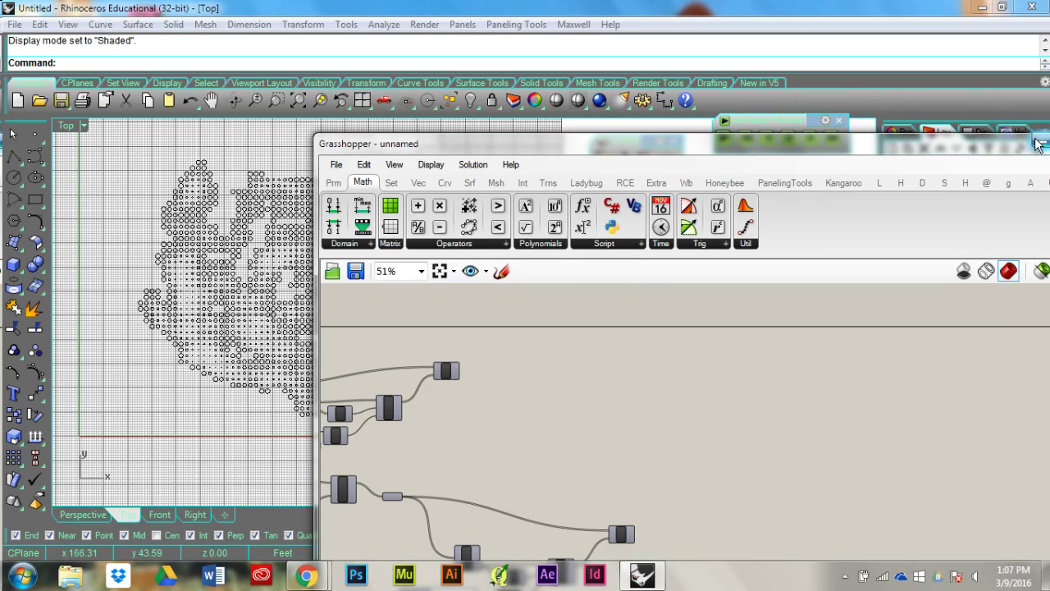
{"action": "left_click", "coordinate": [1041, 142]}
{"action": "right_click_drag", "start_coordinate": [351, 264], "coordinate": [495, 256]}
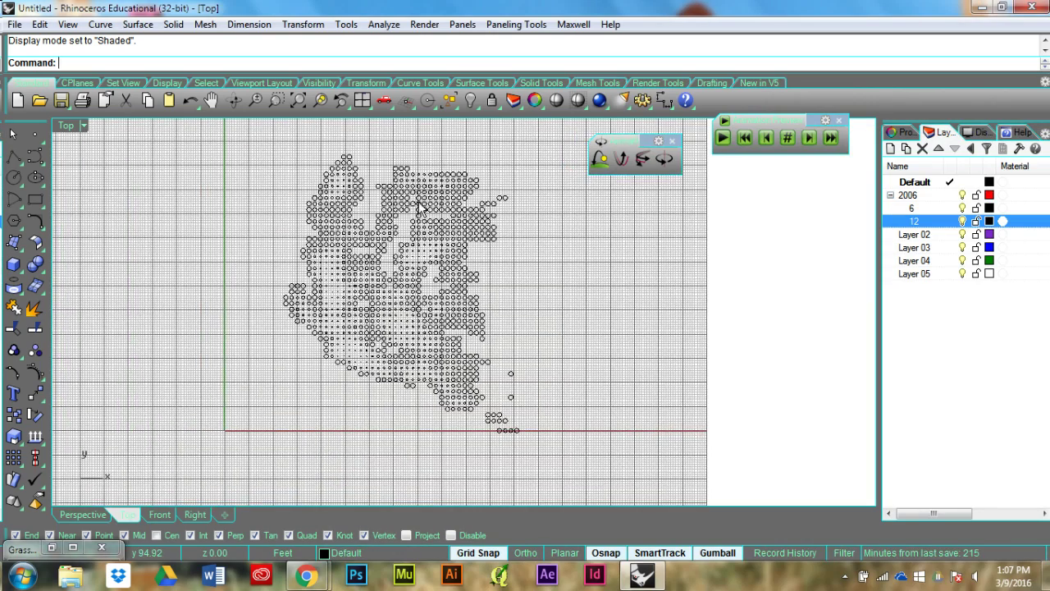
{"action": "scroll", "coordinate": [437, 439], "scroll_direction": "down", "scroll_amount": 3}
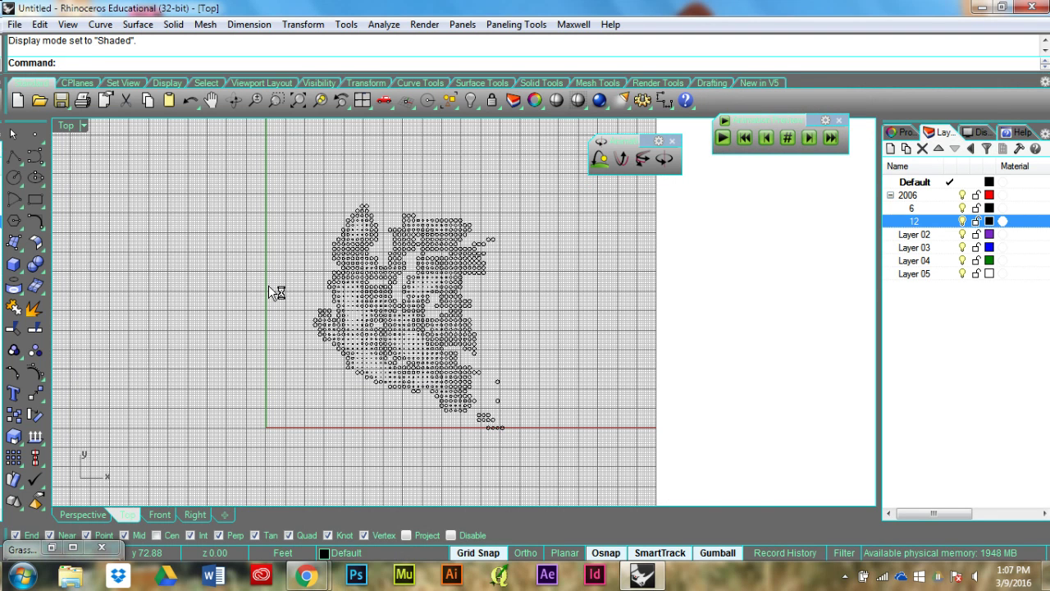
Step: Import state borders.ai from the EcoGraphics > Water > LV Valley Resources > National Data folder
{"action": "type", "text": "Import"}
{"action": "key", "text": "Return"}
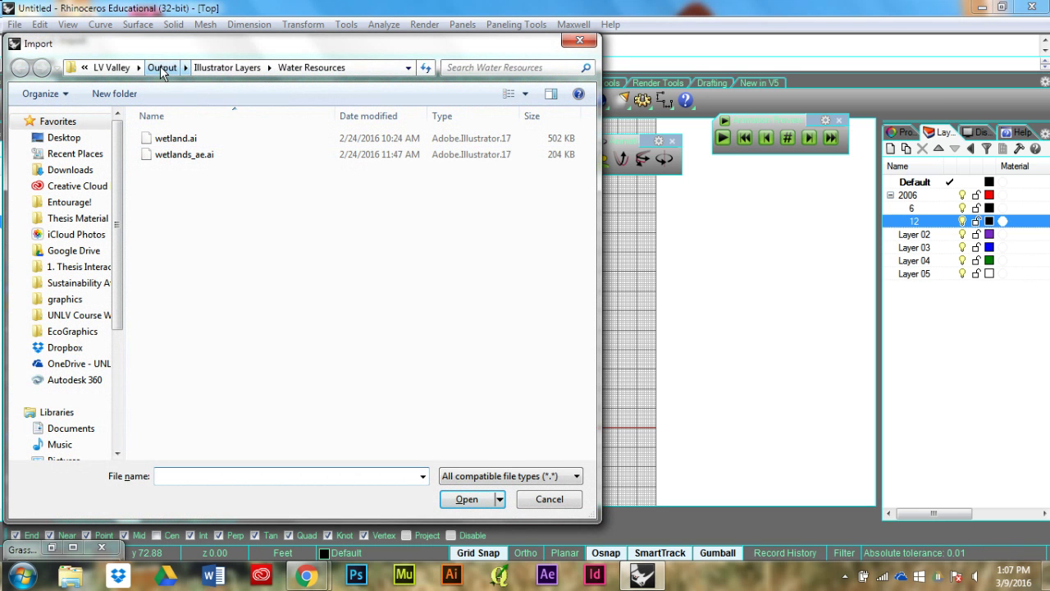
{"action": "left_click", "coordinate": [70, 332]}
{"action": "double_click", "coordinate": [192, 156]}
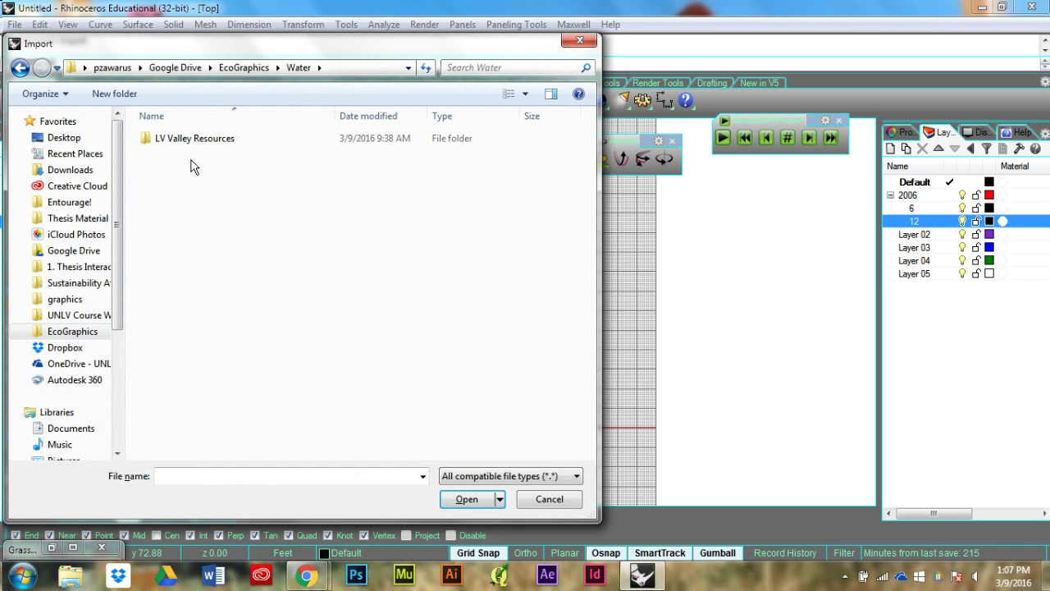
{"action": "double_click", "coordinate": [196, 138]}
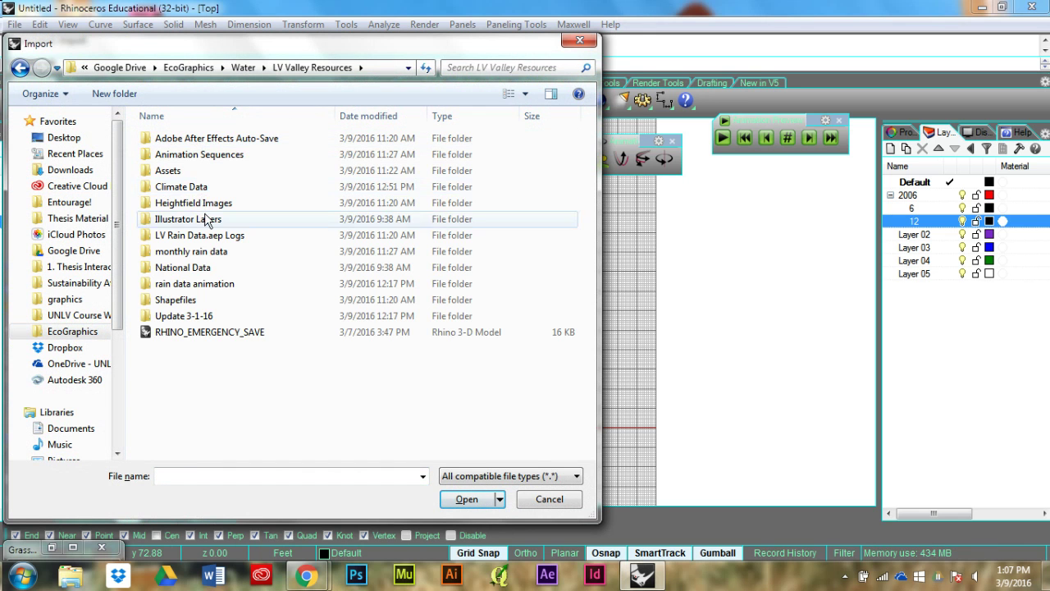
{"action": "double_click", "coordinate": [205, 269]}
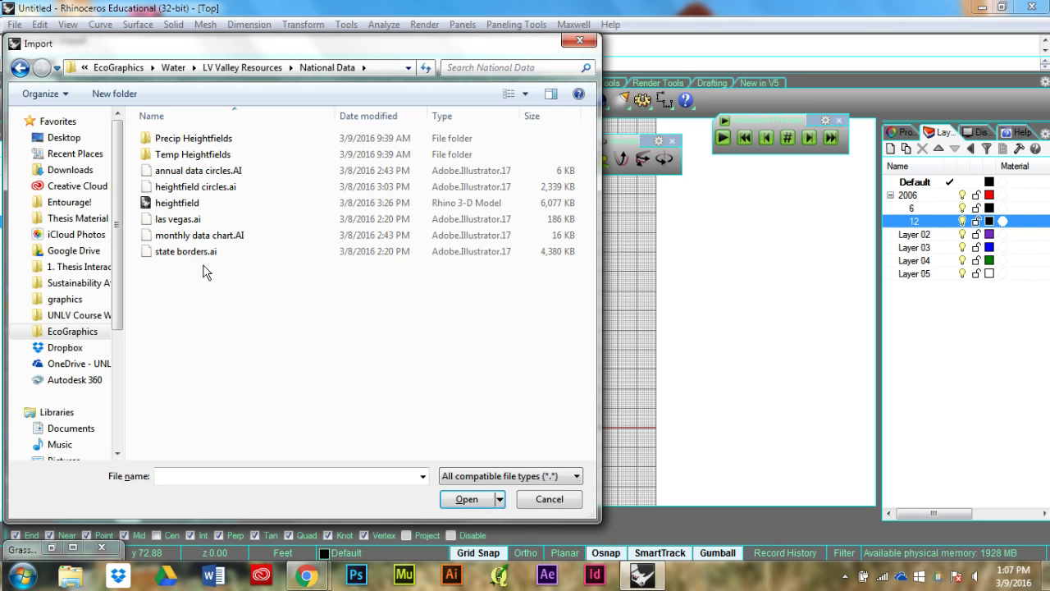
{"action": "left_click", "coordinate": [195, 251]}
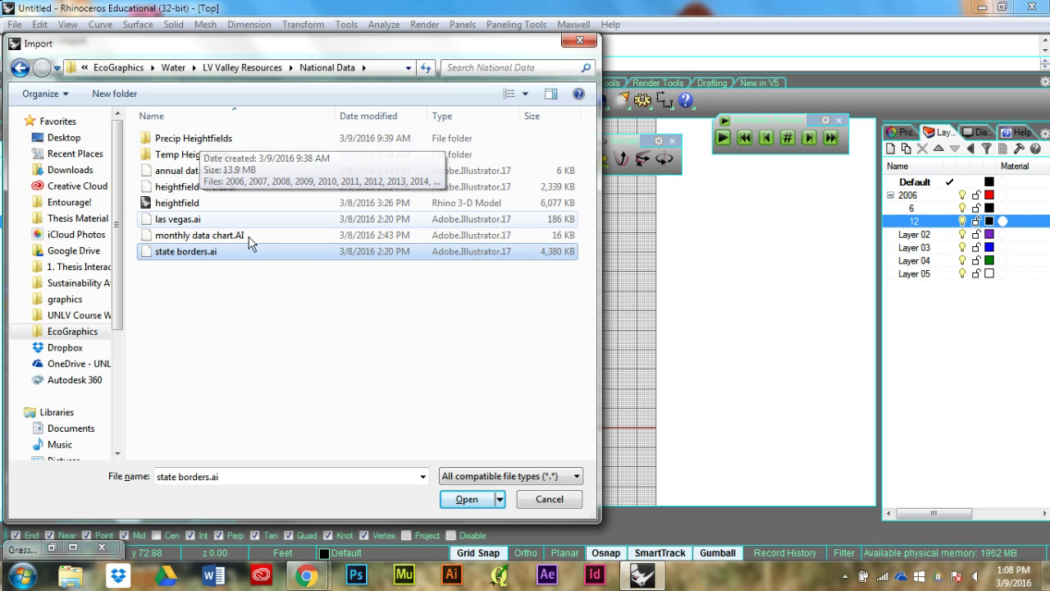
{"action": "left_click", "coordinate": [466, 497]}
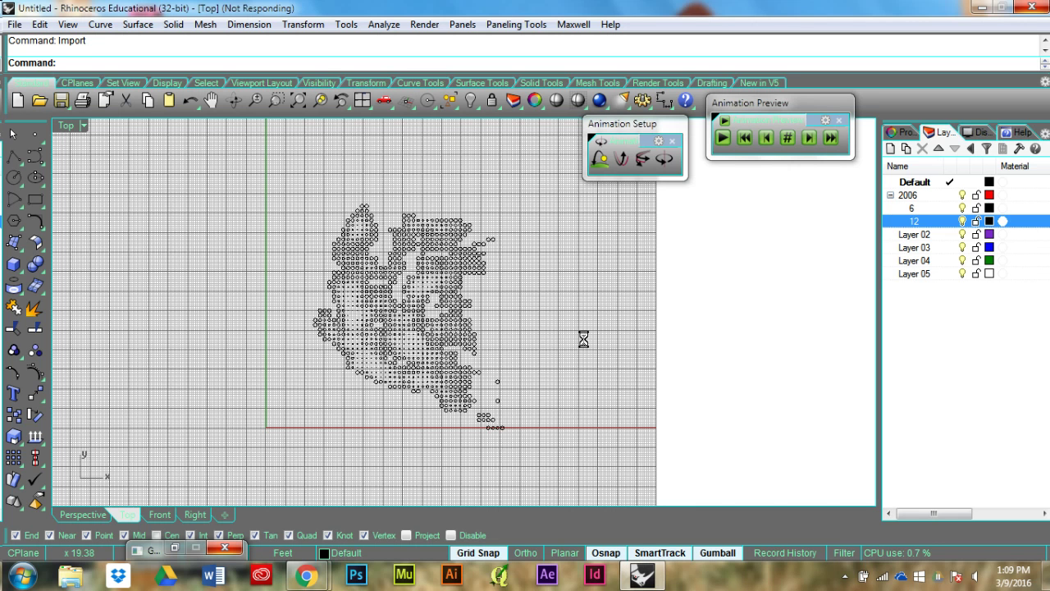
{"action": "mouse_move", "coordinate": [306, 574]}
{"action": "mouse_move", "coordinate": [254, 495]}
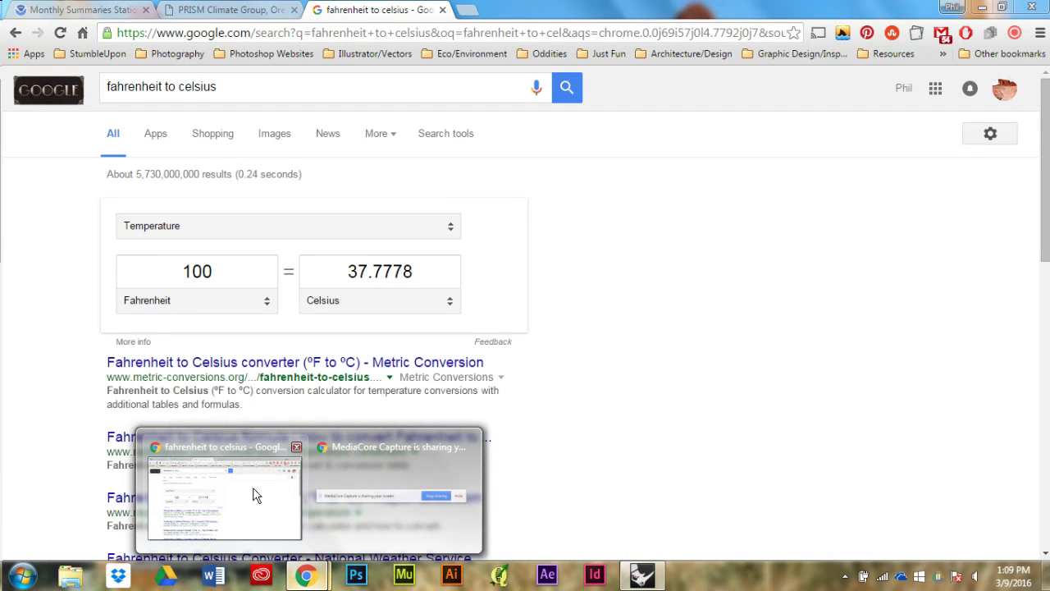
{"action": "left_click", "coordinate": [254, 494]}
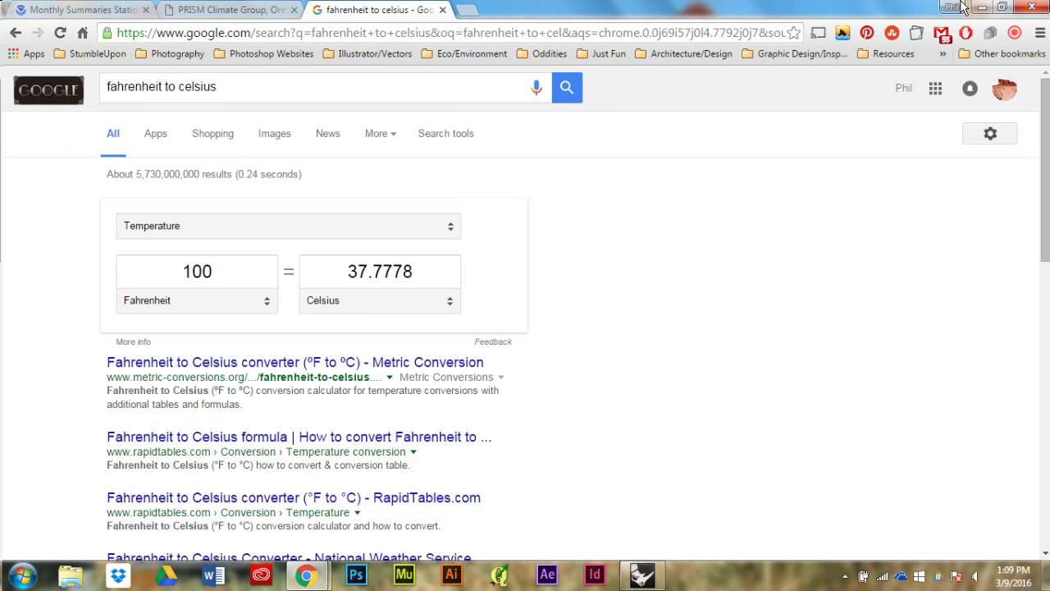
{"action": "left_click", "coordinate": [1015, 32]}
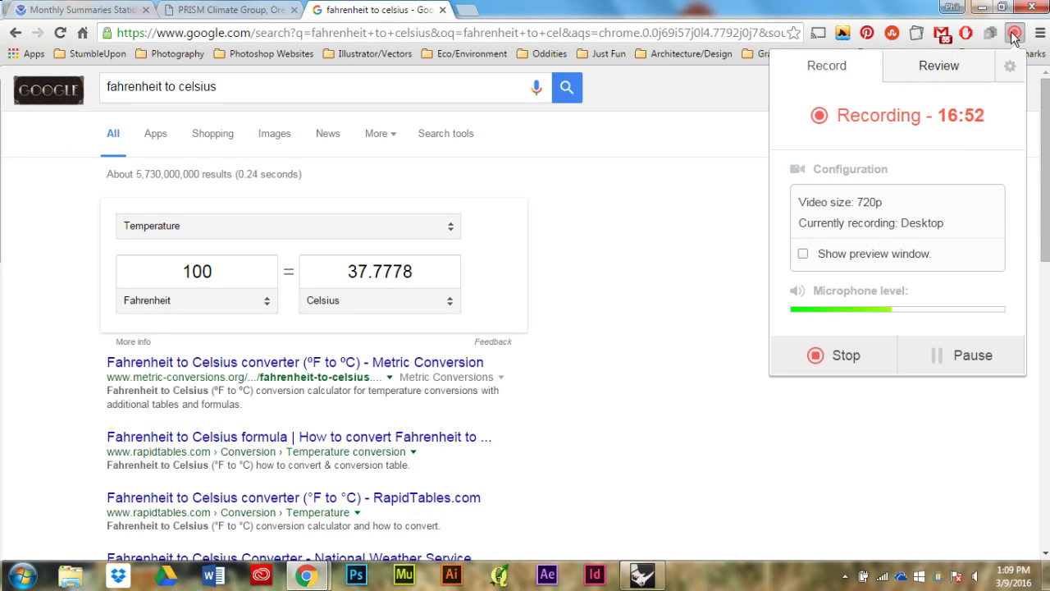
{"action": "left_click", "coordinate": [976, 362]}
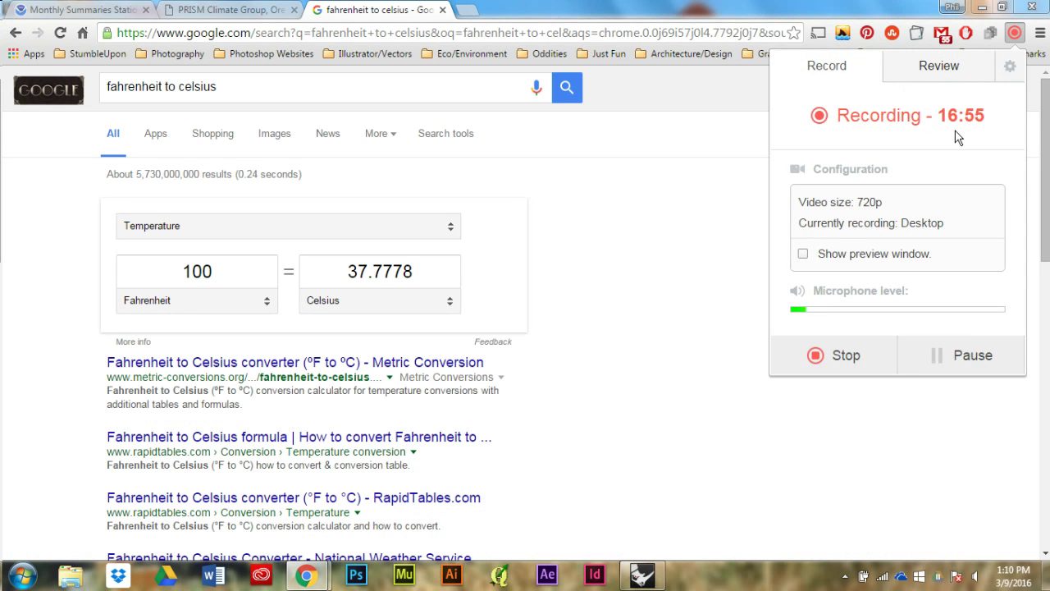
{"action": "left_click", "coordinate": [982, 8]}
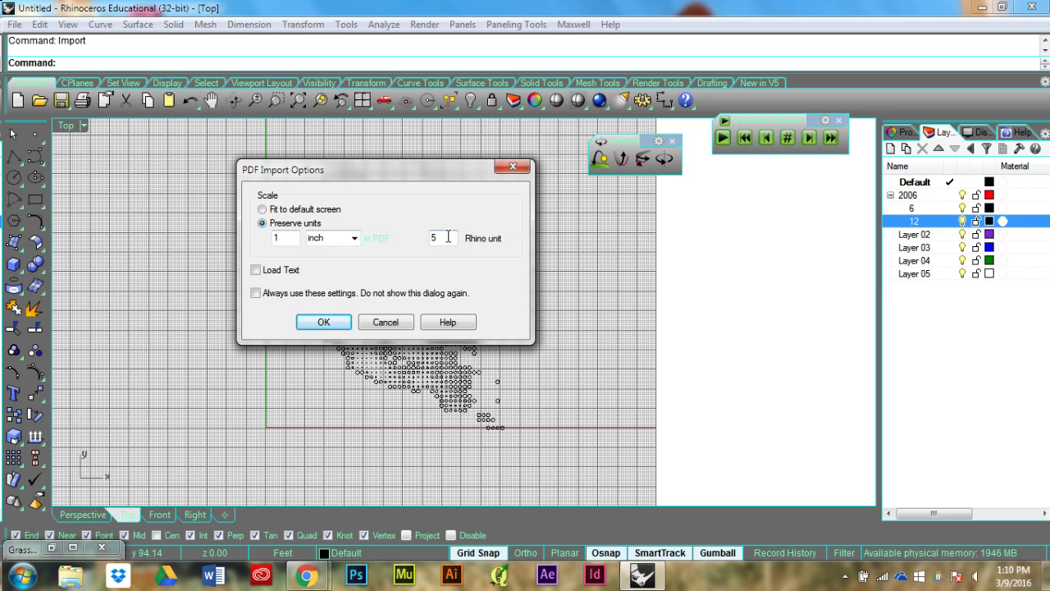
Step: Import the borders with preserved units at 1 inch to 5 Rhino units and move their frame's lower-left corner onto the origin
{"action": "left_click", "coordinate": [325, 324]}
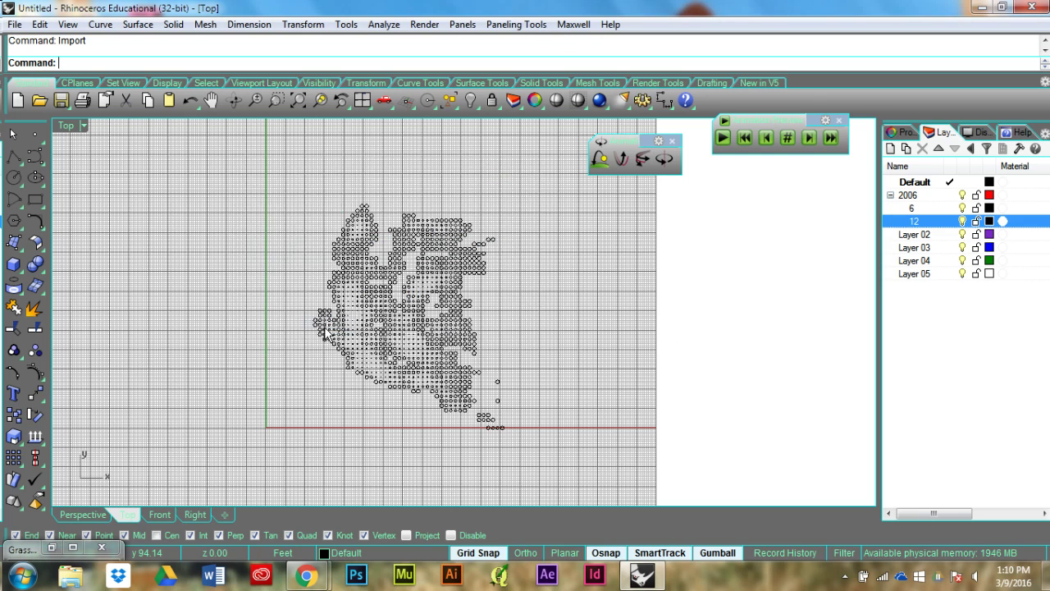
{"action": "scroll", "coordinate": [270, 459], "scroll_direction": "up", "scroll_amount": 6}
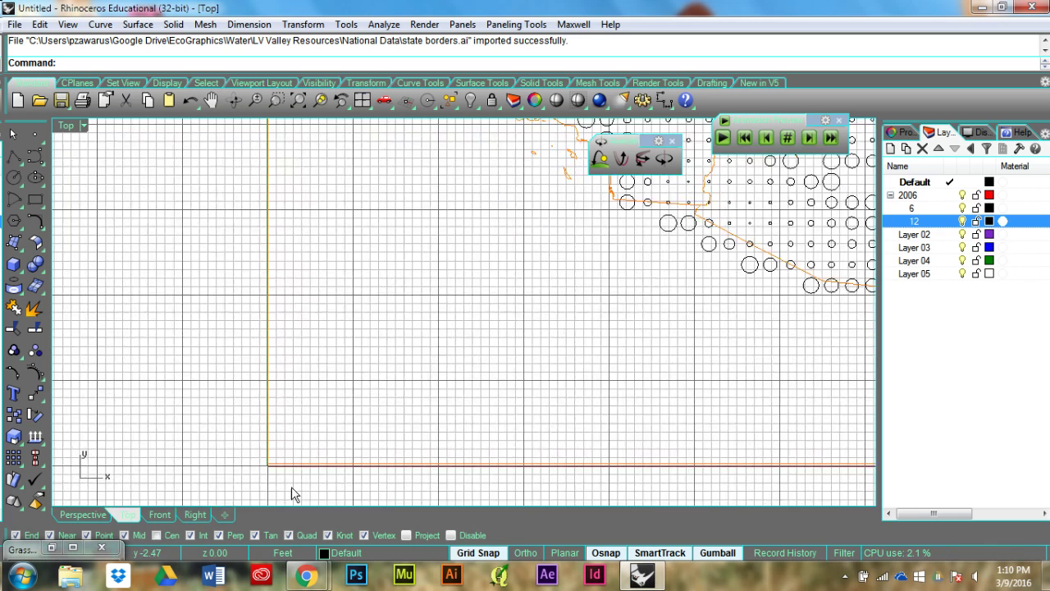
{"action": "scroll", "coordinate": [287, 444], "scroll_direction": "up", "scroll_amount": 3}
{"action": "type", "text": "ove"}
{"action": "key", "text": "Return"}
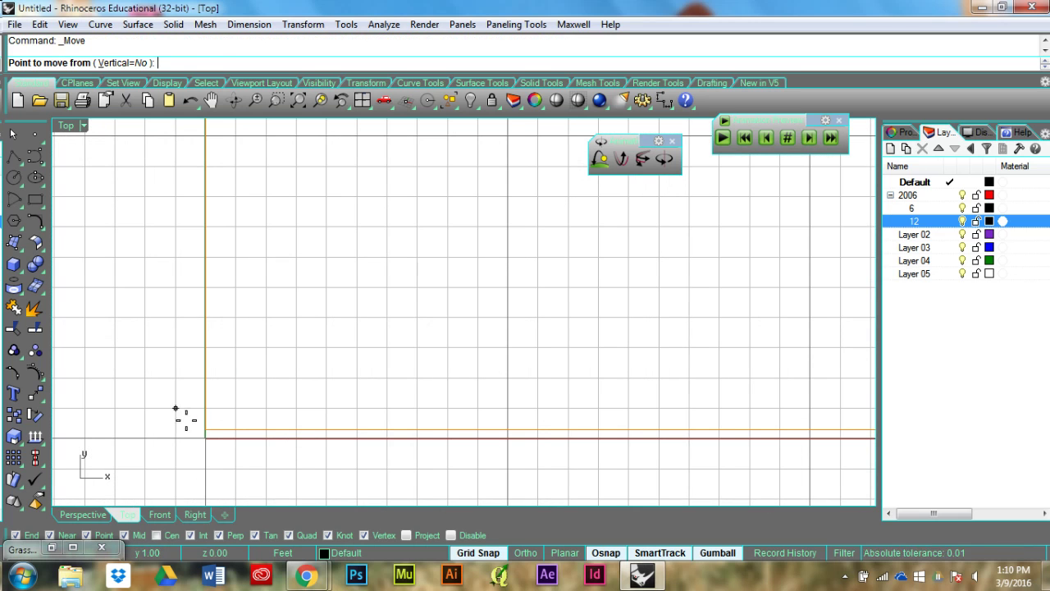
{"action": "left_click", "coordinate": [206, 430]}
{"action": "left_click", "coordinate": [209, 450]}
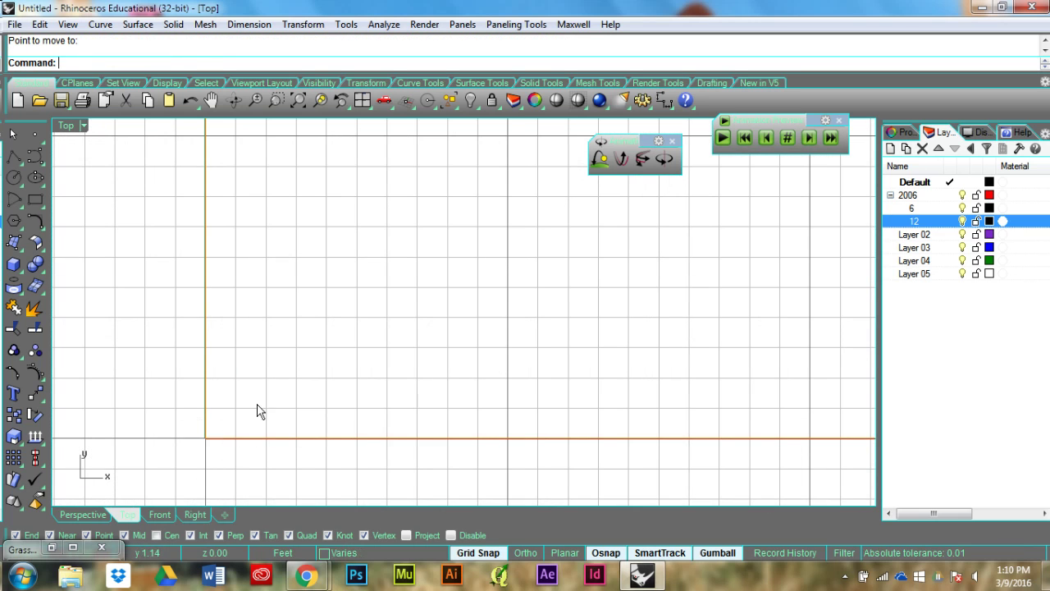
{"action": "scroll", "coordinate": [263, 410], "scroll_direction": "down", "scroll_amount": 5}
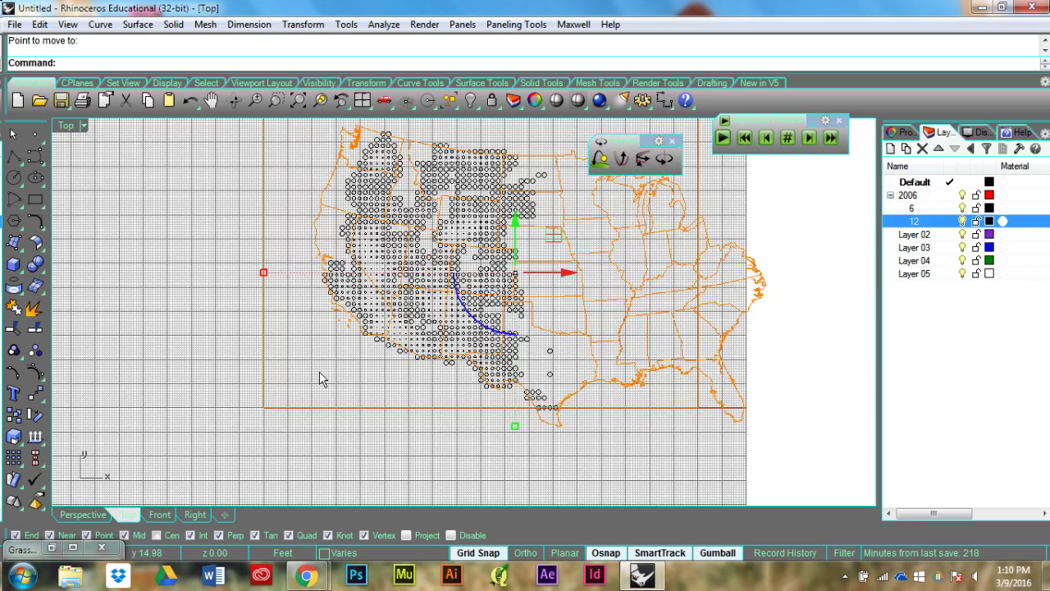
{"action": "scroll", "coordinate": [321, 375], "scroll_direction": "down", "scroll_amount": 2}
{"action": "left_click", "coordinate": [167, 283]}
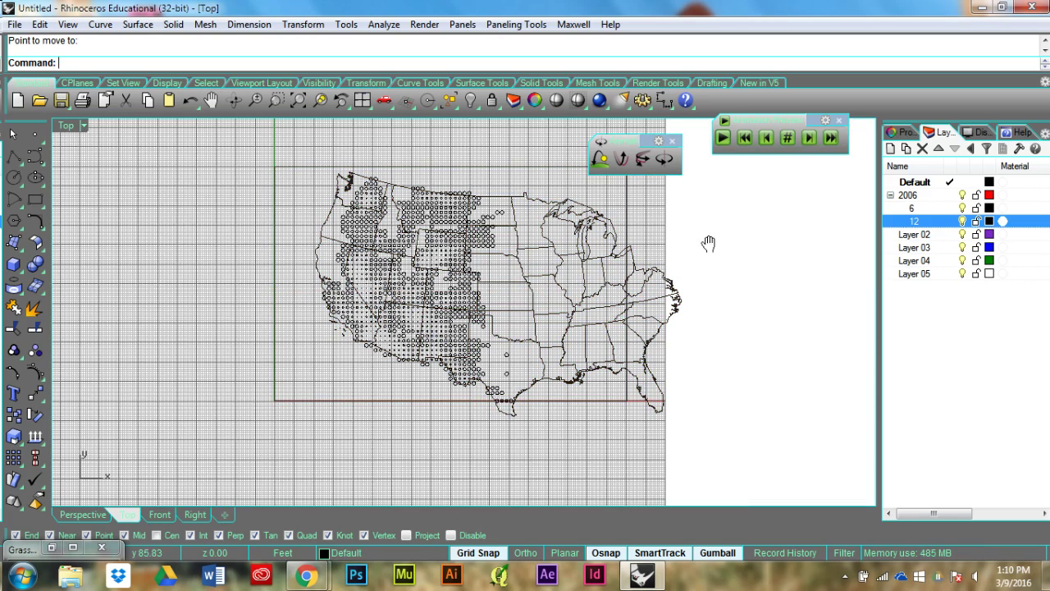
Step: Delete the eastern state borders, including the Minnesota, Iowa and Missouri outlines, keeping the states from the Dakotas to Texas westward
{"action": "right_click_drag", "start_coordinate": [708, 235], "coordinate": [699, 291]}
{"action": "right_click_drag", "start_coordinate": [595, 261], "coordinate": [682, 244]}
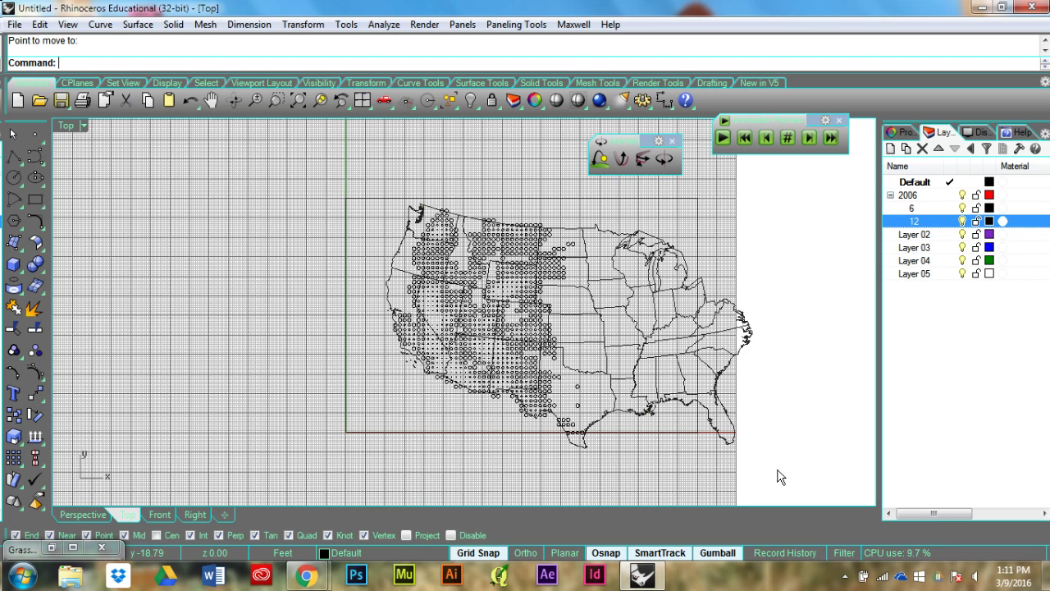
{"action": "left_click_drag", "start_coordinate": [598, 214], "coordinate": [763, 462]}
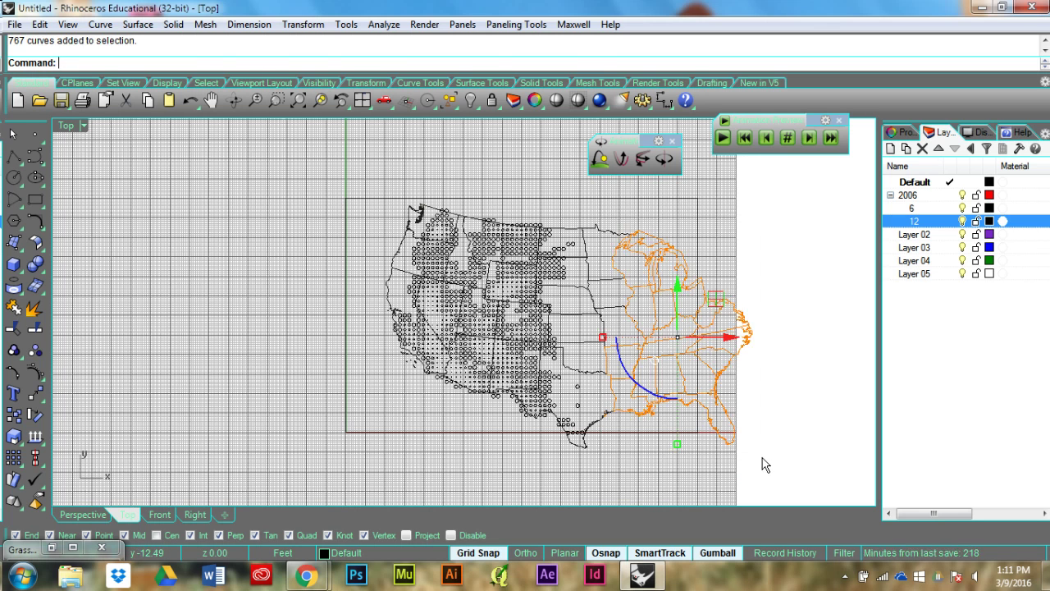
{"action": "key", "text": "Delete"}
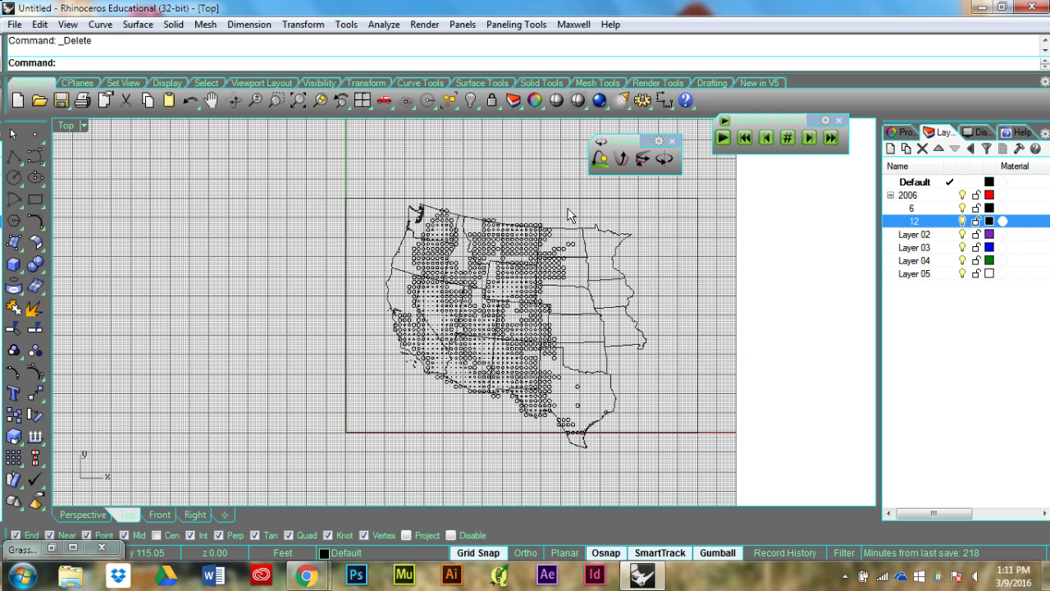
{"action": "left_click_drag", "start_coordinate": [568, 211], "coordinate": [675, 358]}
{"action": "key", "text": "Delete"}
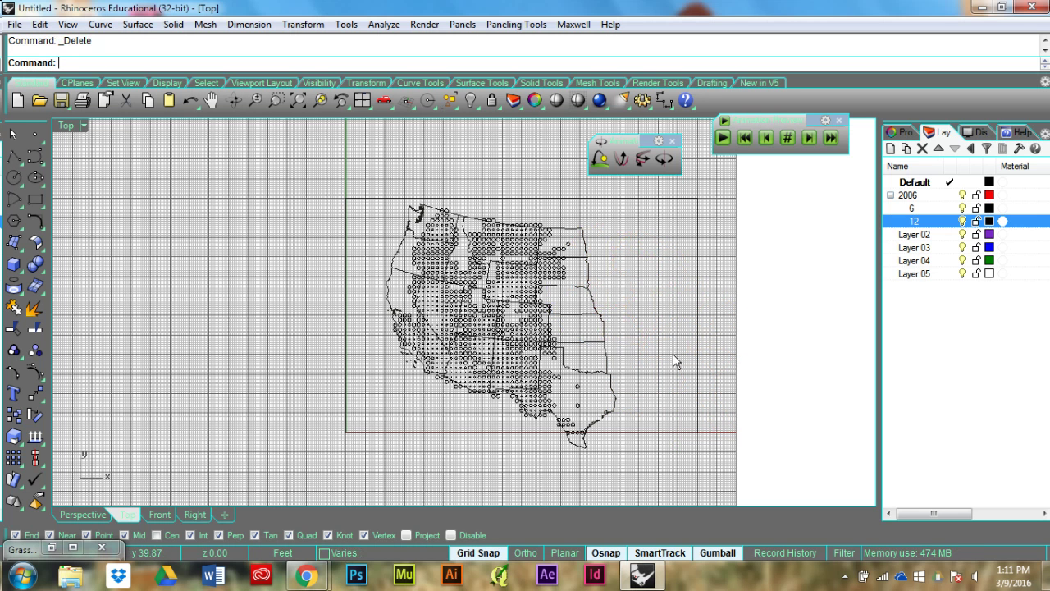
Step: Select all curves and open the export of the selection as an Adobe Illustrator file, cancel it, and clear the selection
{"action": "scroll", "coordinate": [565, 306], "scroll_direction": "up", "scroll_amount": 1}
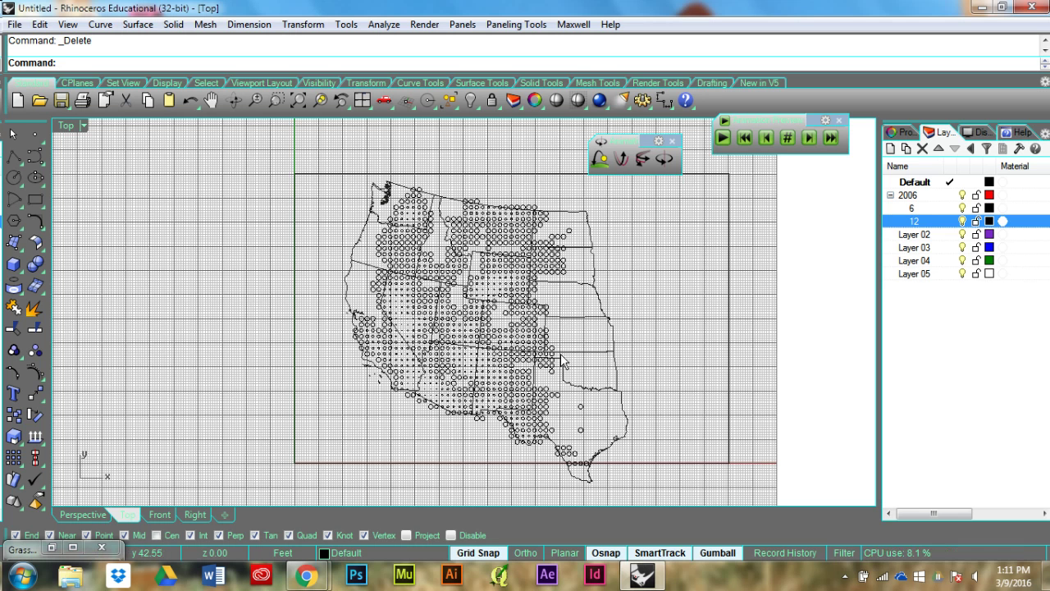
{"action": "scroll", "coordinate": [640, 297], "scroll_direction": "down", "scroll_amount": 1}
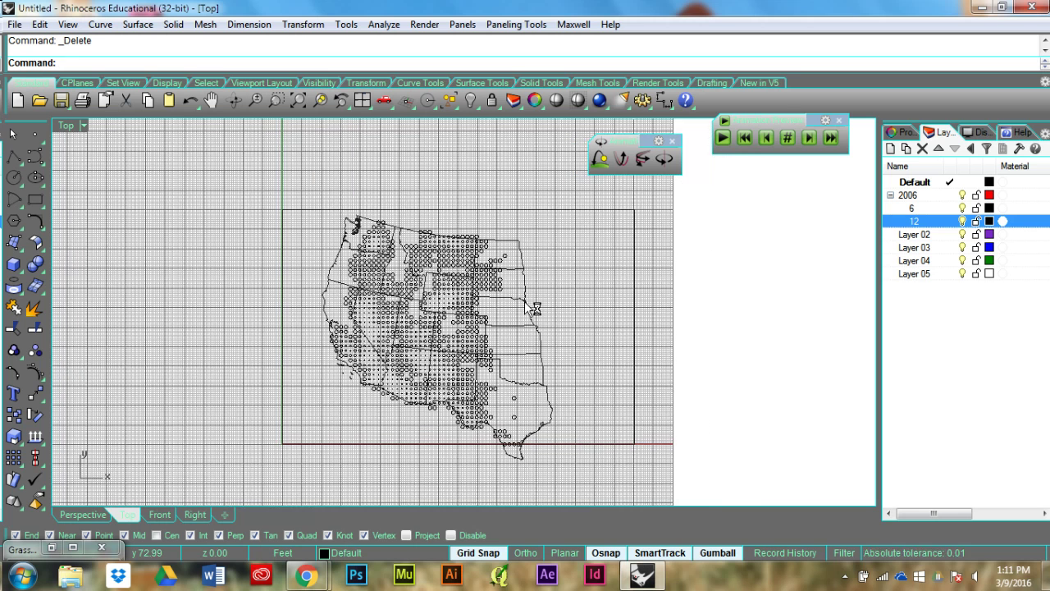
{"action": "scroll", "coordinate": [584, 288], "scroll_direction": "down", "scroll_amount": 1}
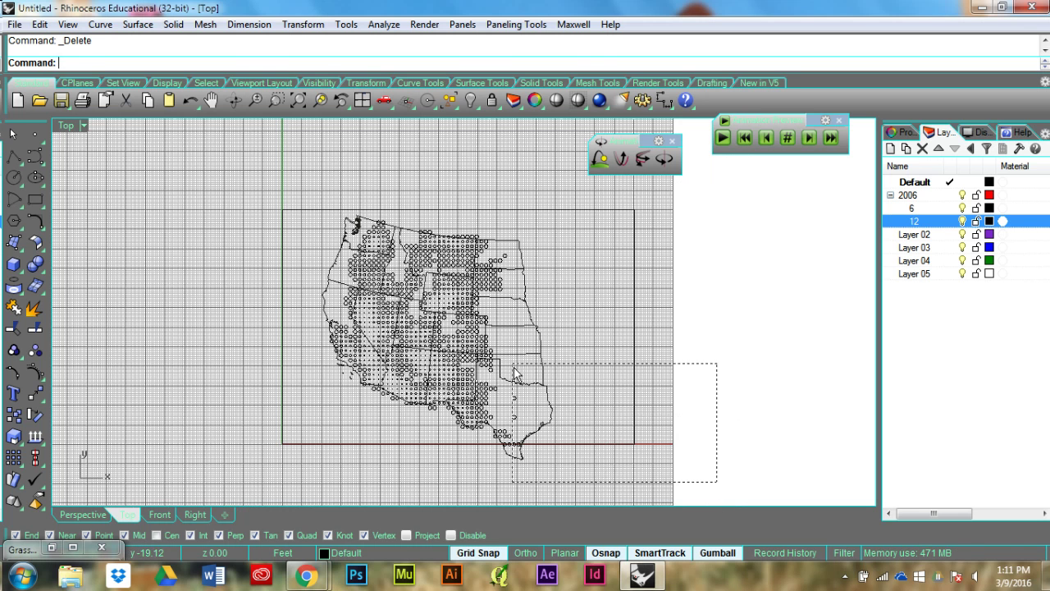
{"action": "key", "text": "ctrl+a"}
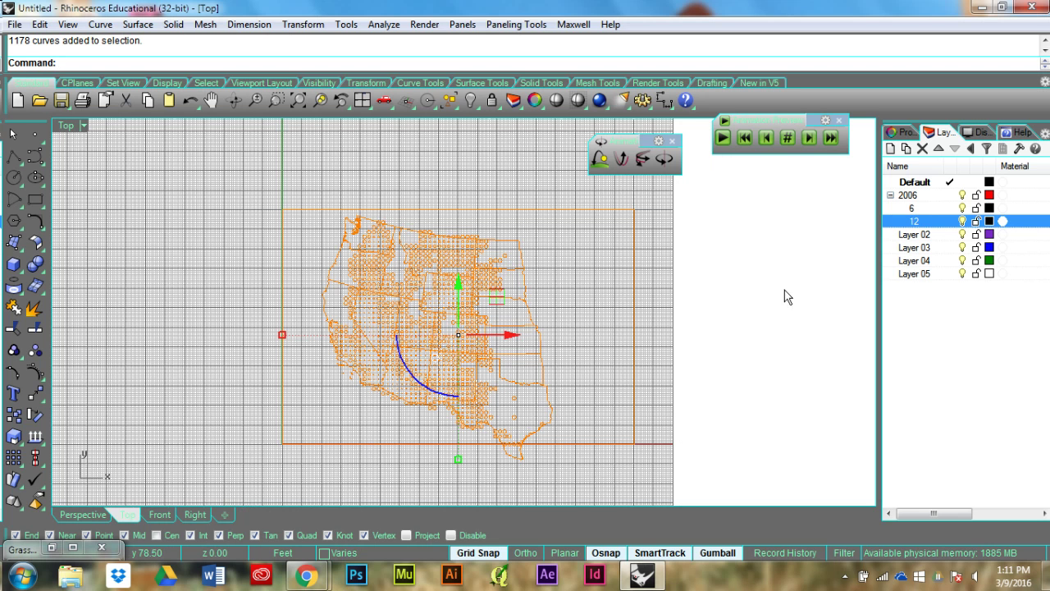
{"action": "left_click", "coordinate": [15, 24]}
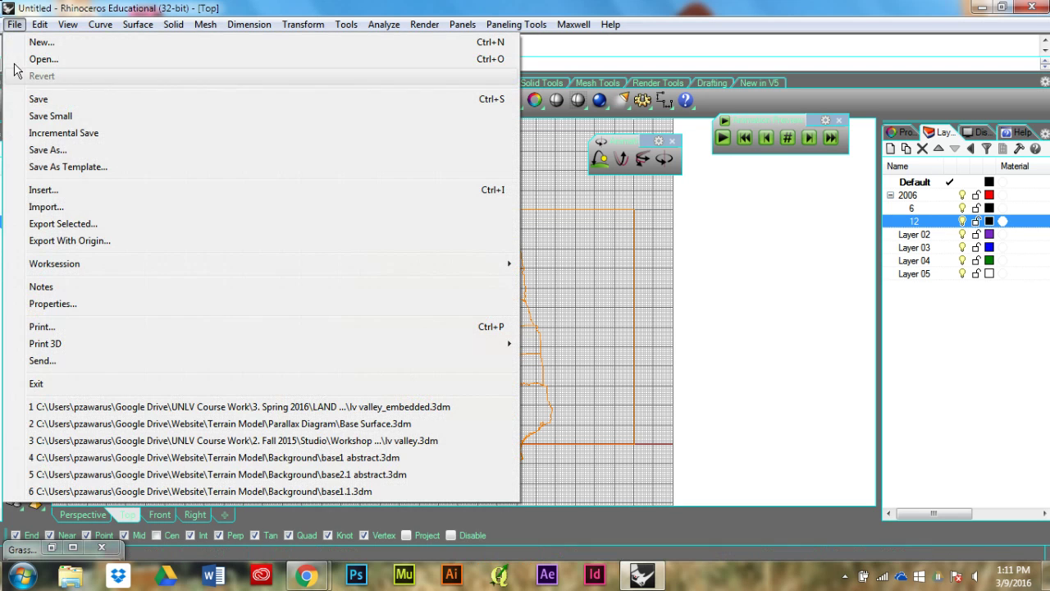
{"action": "left_click", "coordinate": [88, 225]}
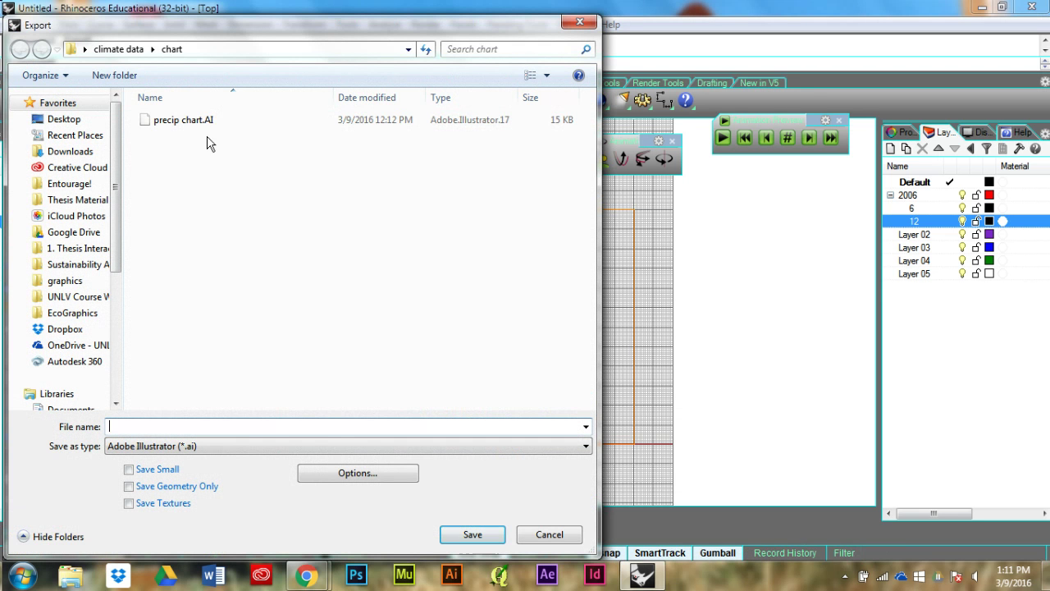
{"action": "left_click", "coordinate": [549, 535]}
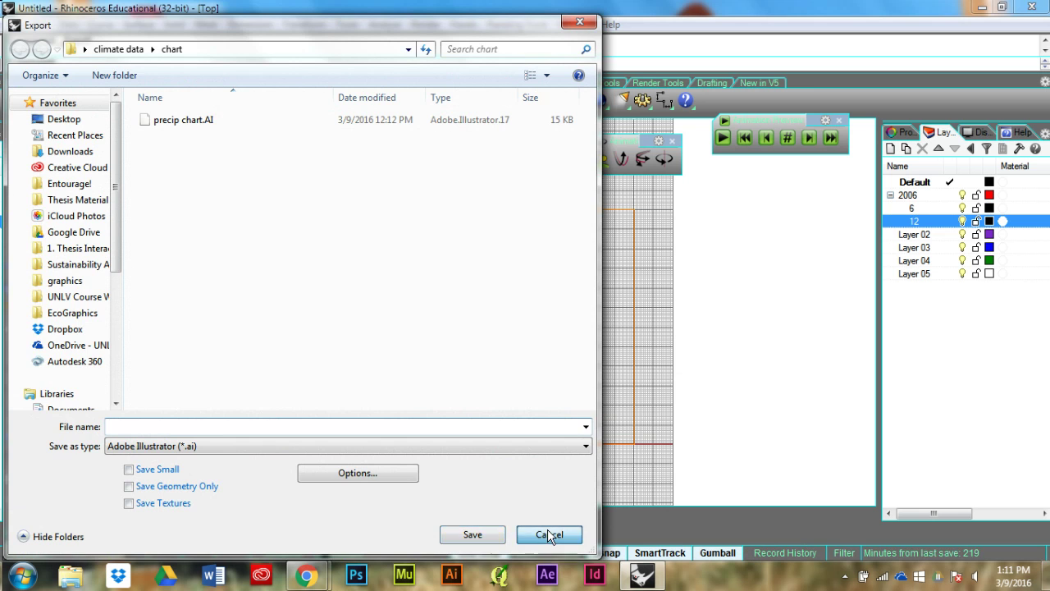
{"action": "left_click", "coordinate": [771, 294]}
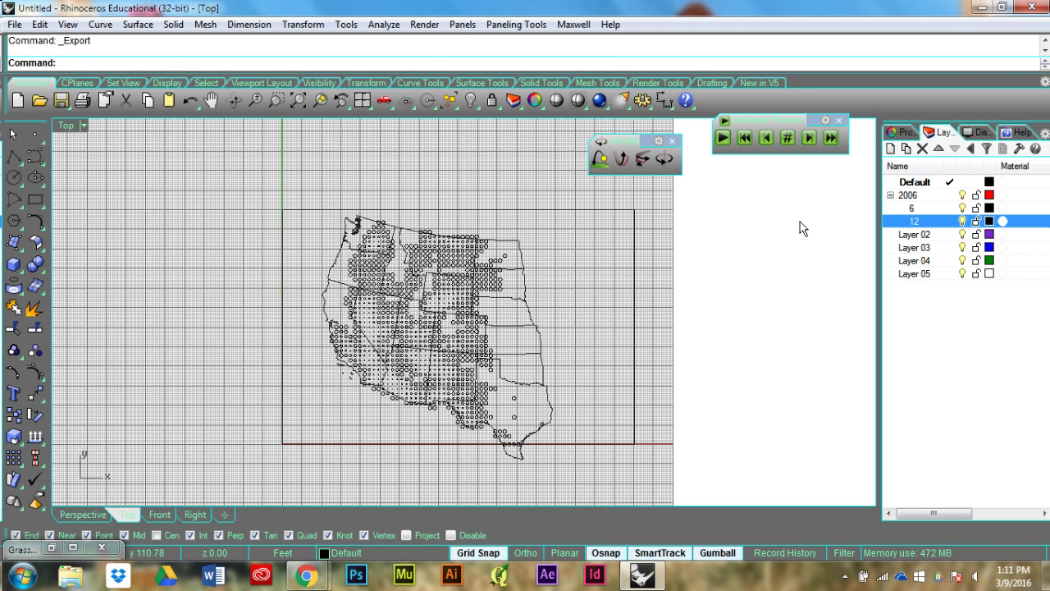
{"action": "mouse_move", "coordinate": [310, 576]}
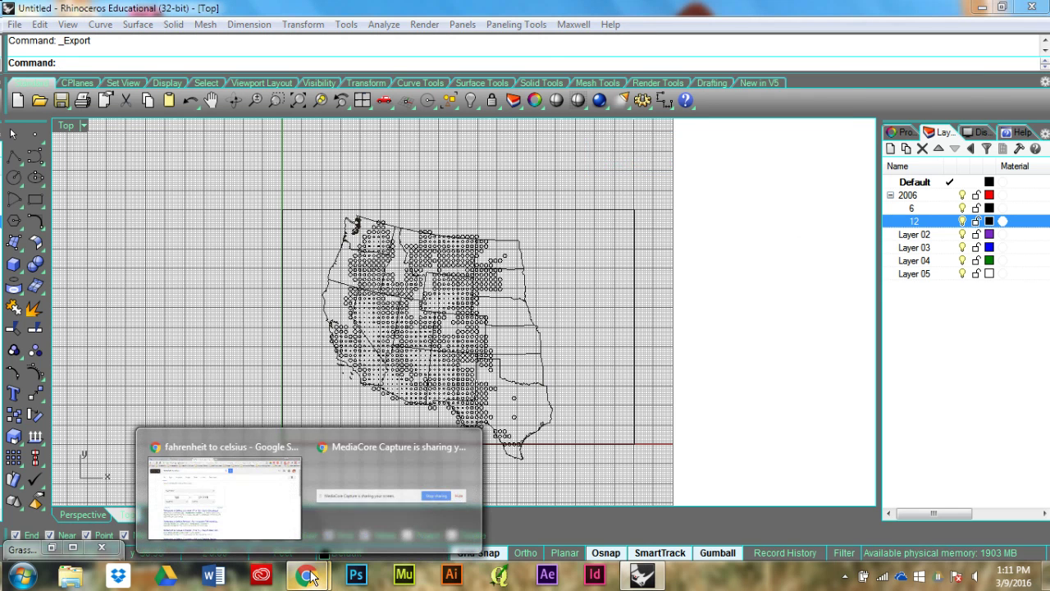
{"action": "left_click", "coordinate": [256, 512]}
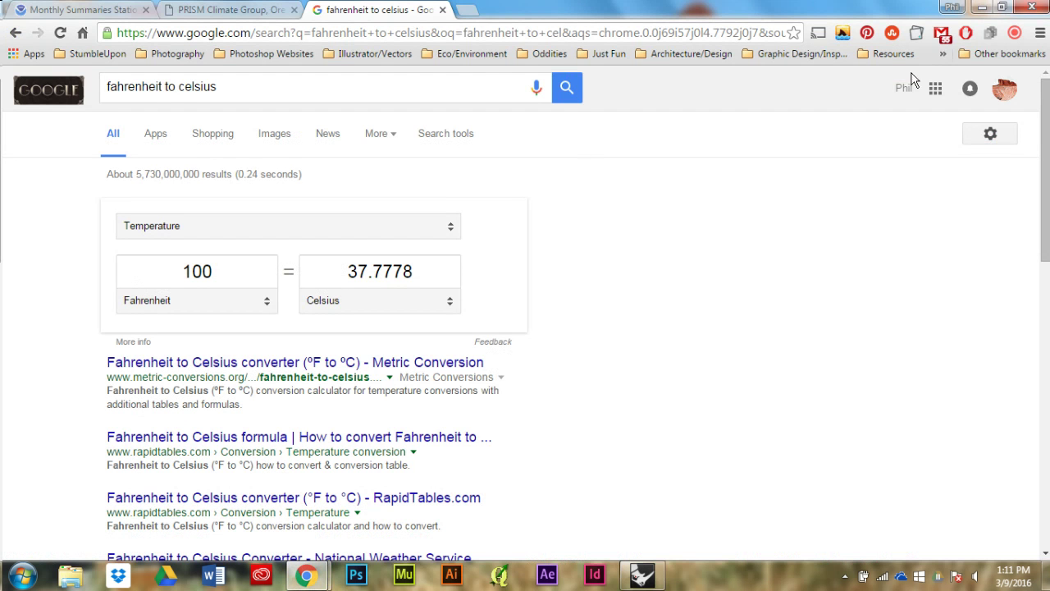